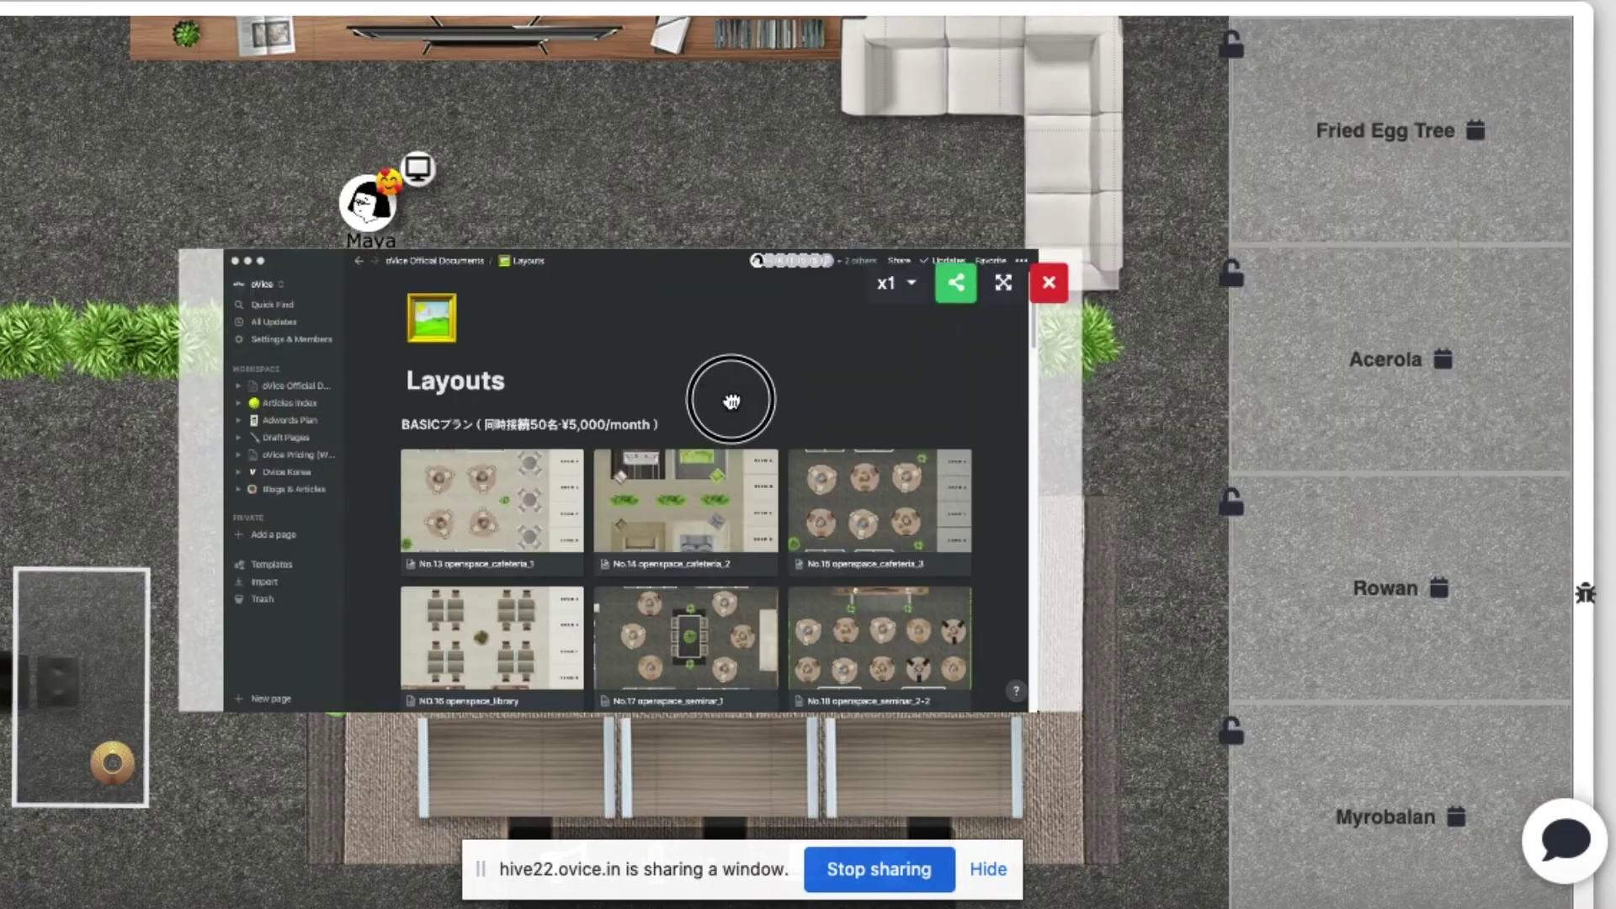
# Enlarge the shared Layouts screen over the office floor and open the x1 options of the camera view
pyautogui.moveTo(104, 291); pyautogui.dragTo(97, 245)
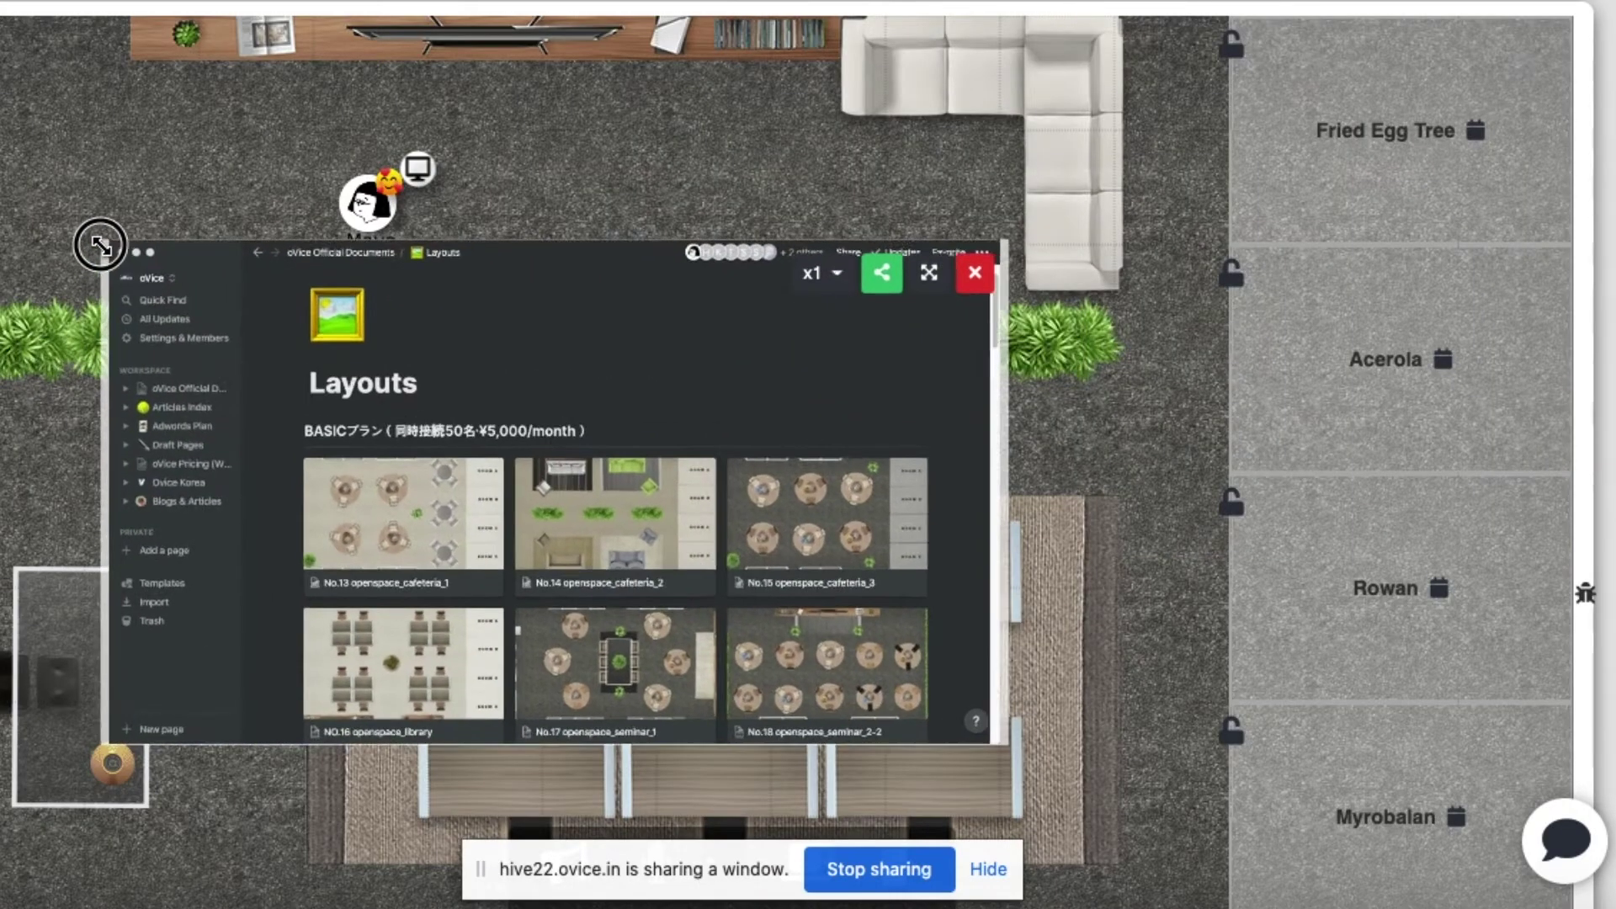
pyautogui.moveTo(426, 458); pyautogui.dragTo(900, 277)
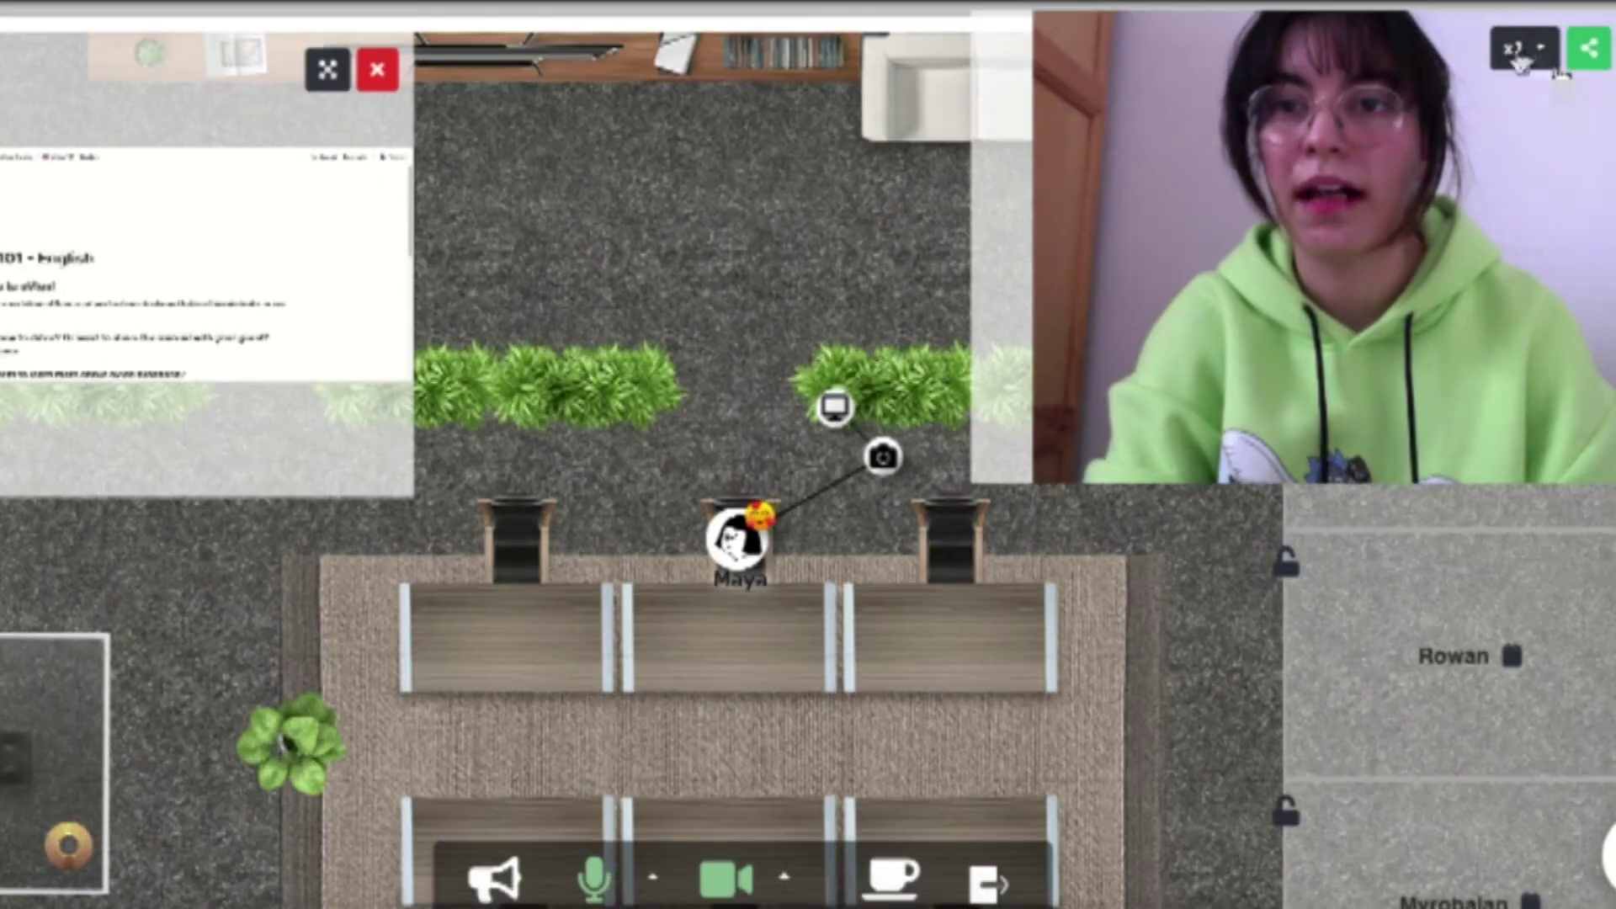
pyautogui.click(1523, 48)
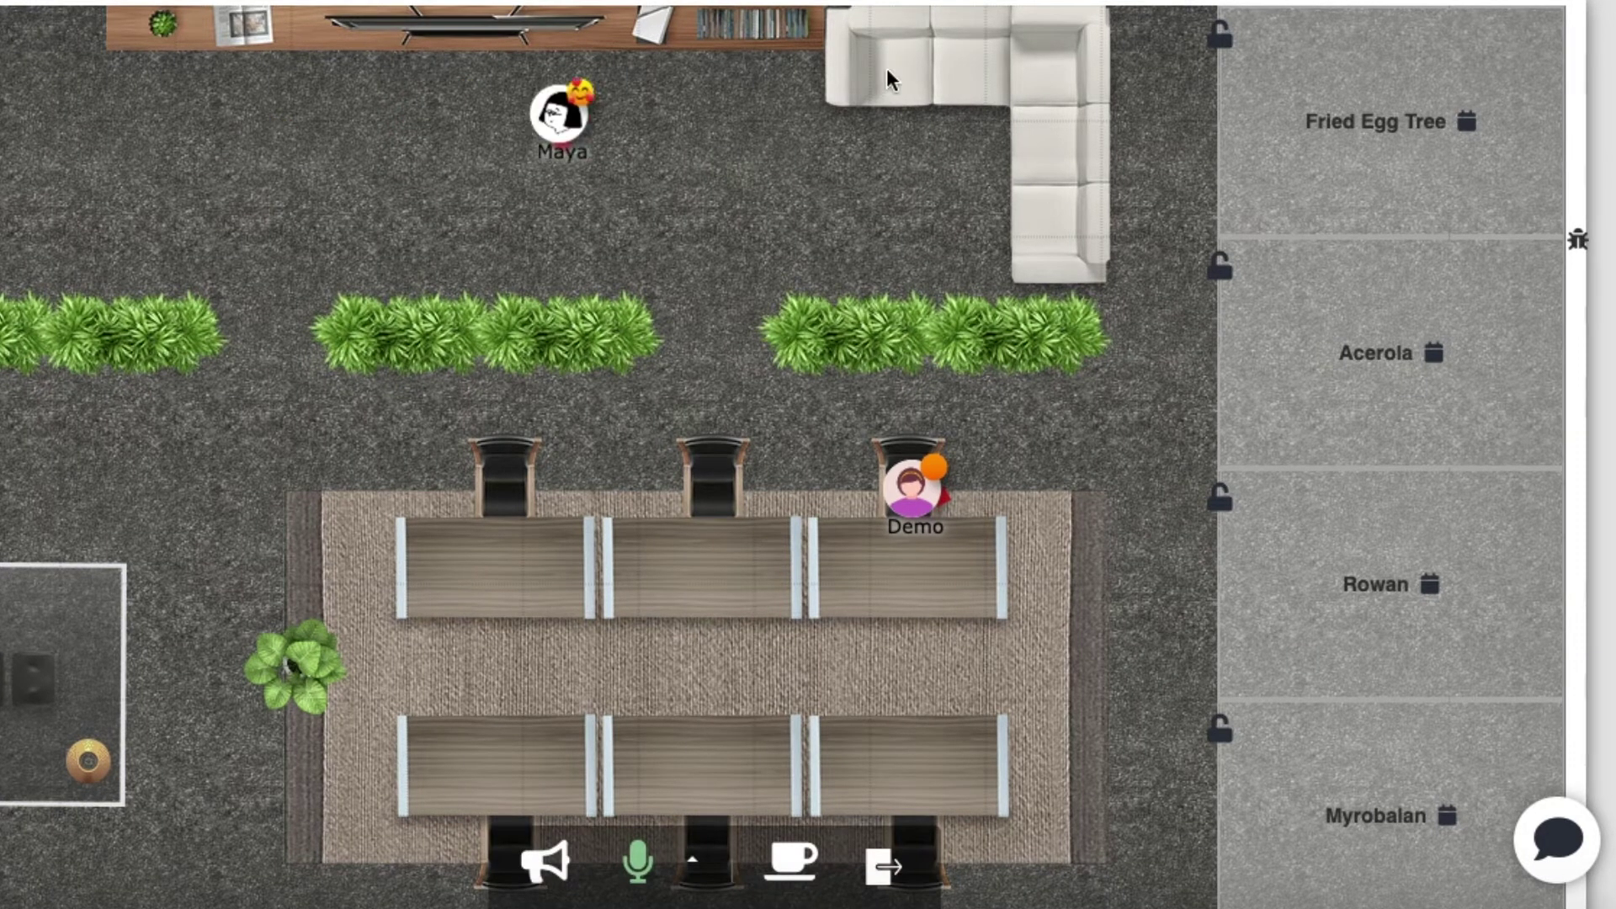
# Move your avatar onto the sofa, across the open floor and along the chairs of the upper desk row
pyautogui.click(890, 80)
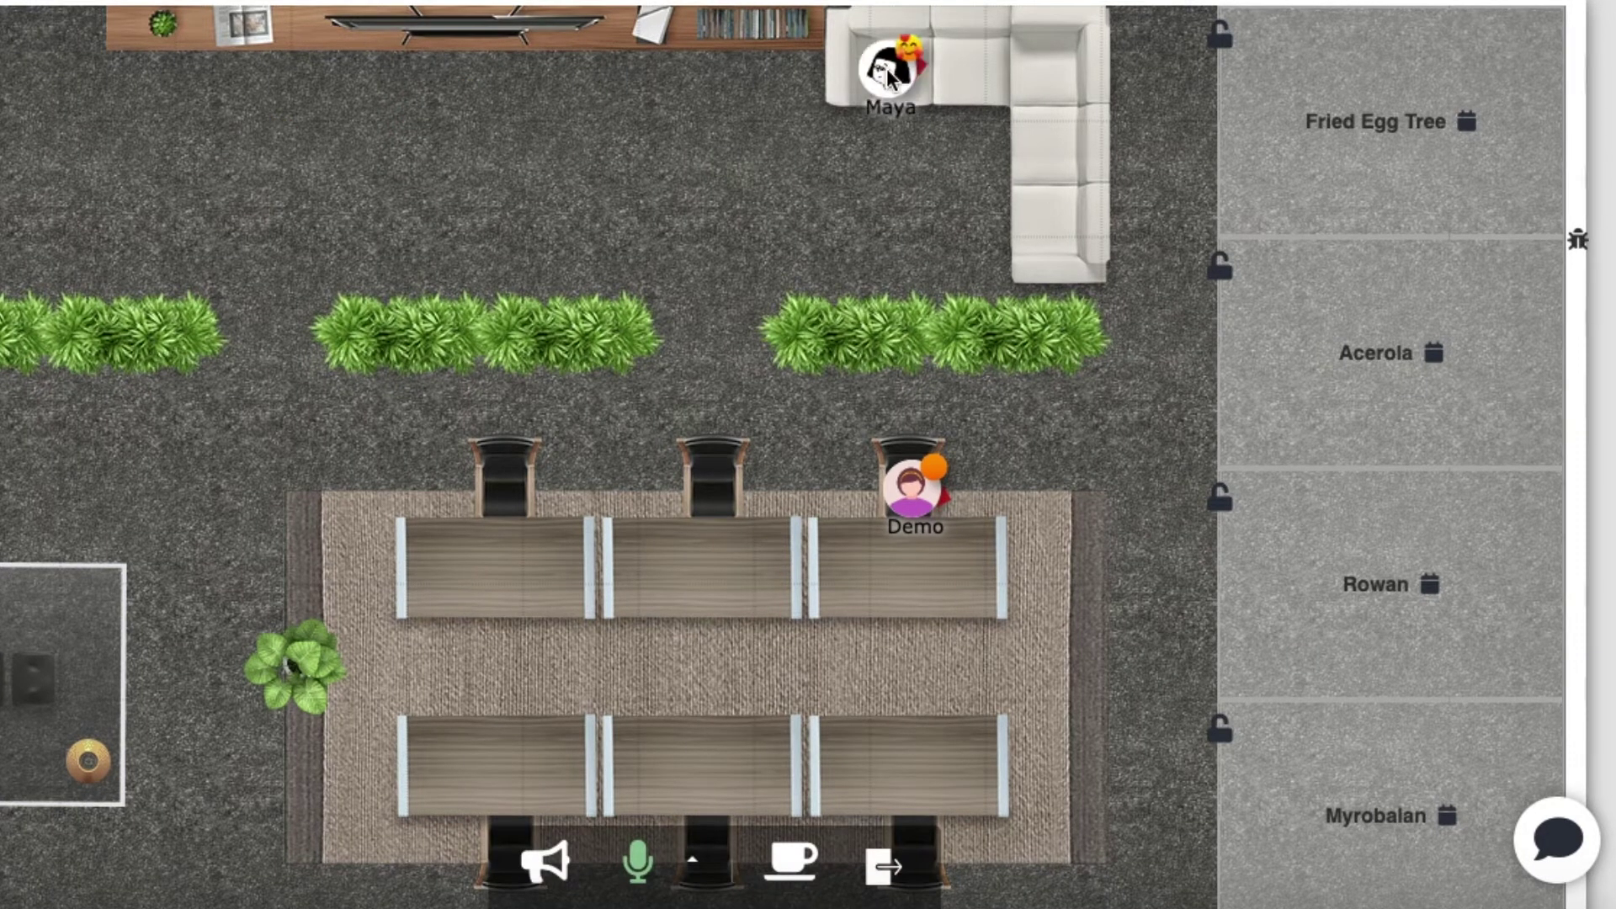
pyautogui.click(390, 169)
pyautogui.click(72, 101)
pyautogui.click(978, 81)
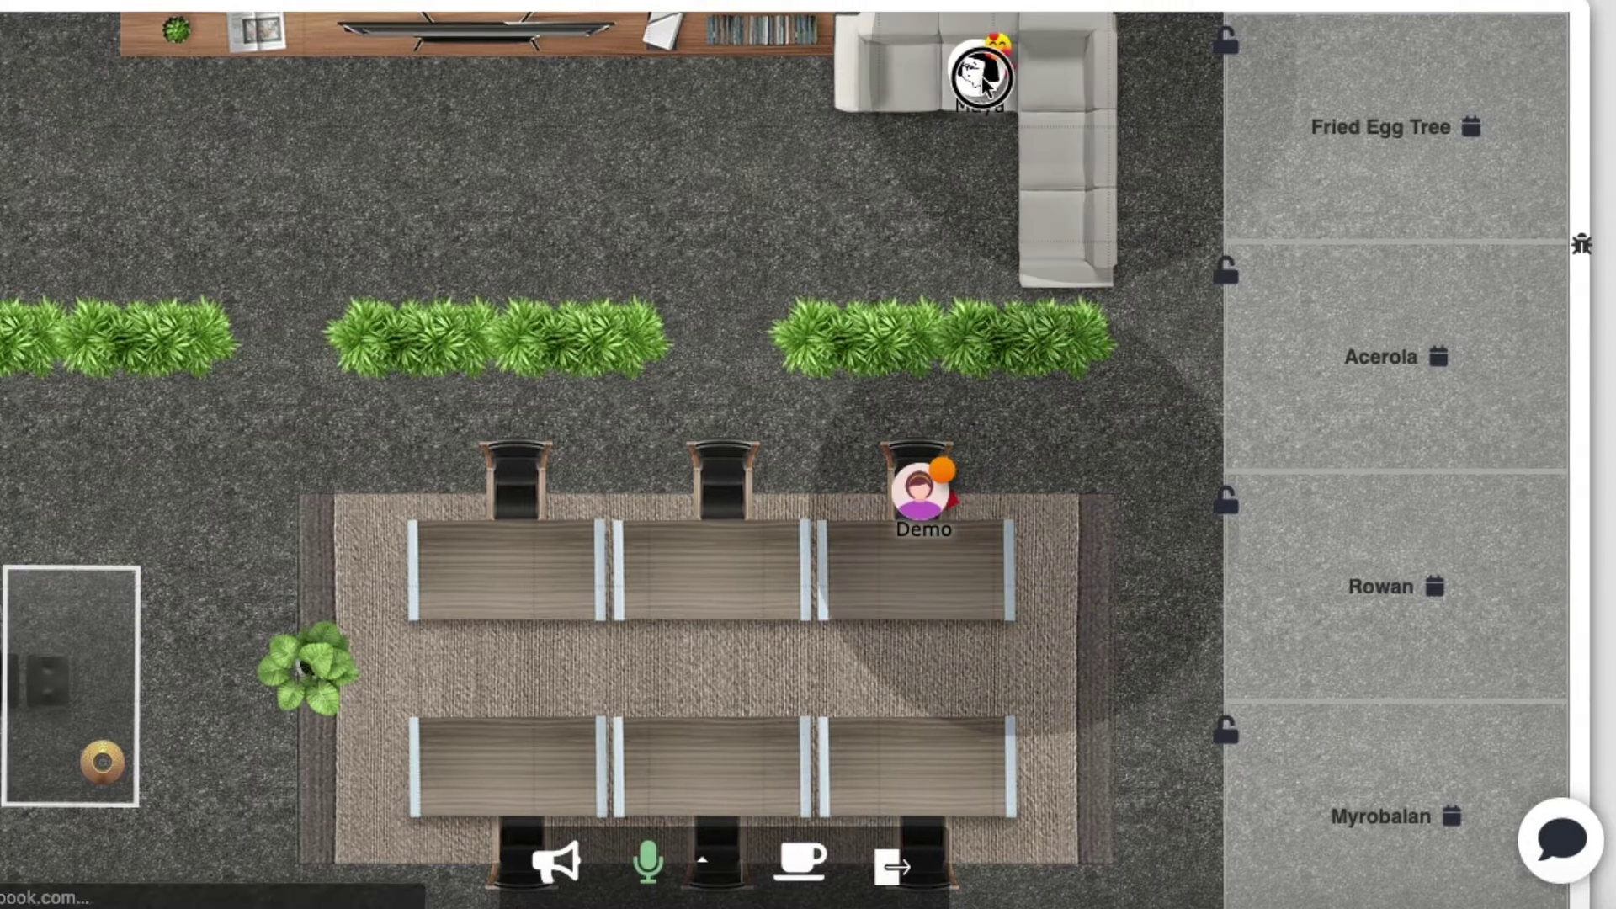
pyautogui.moveTo(983, 82); pyautogui.dragTo(529, 264)
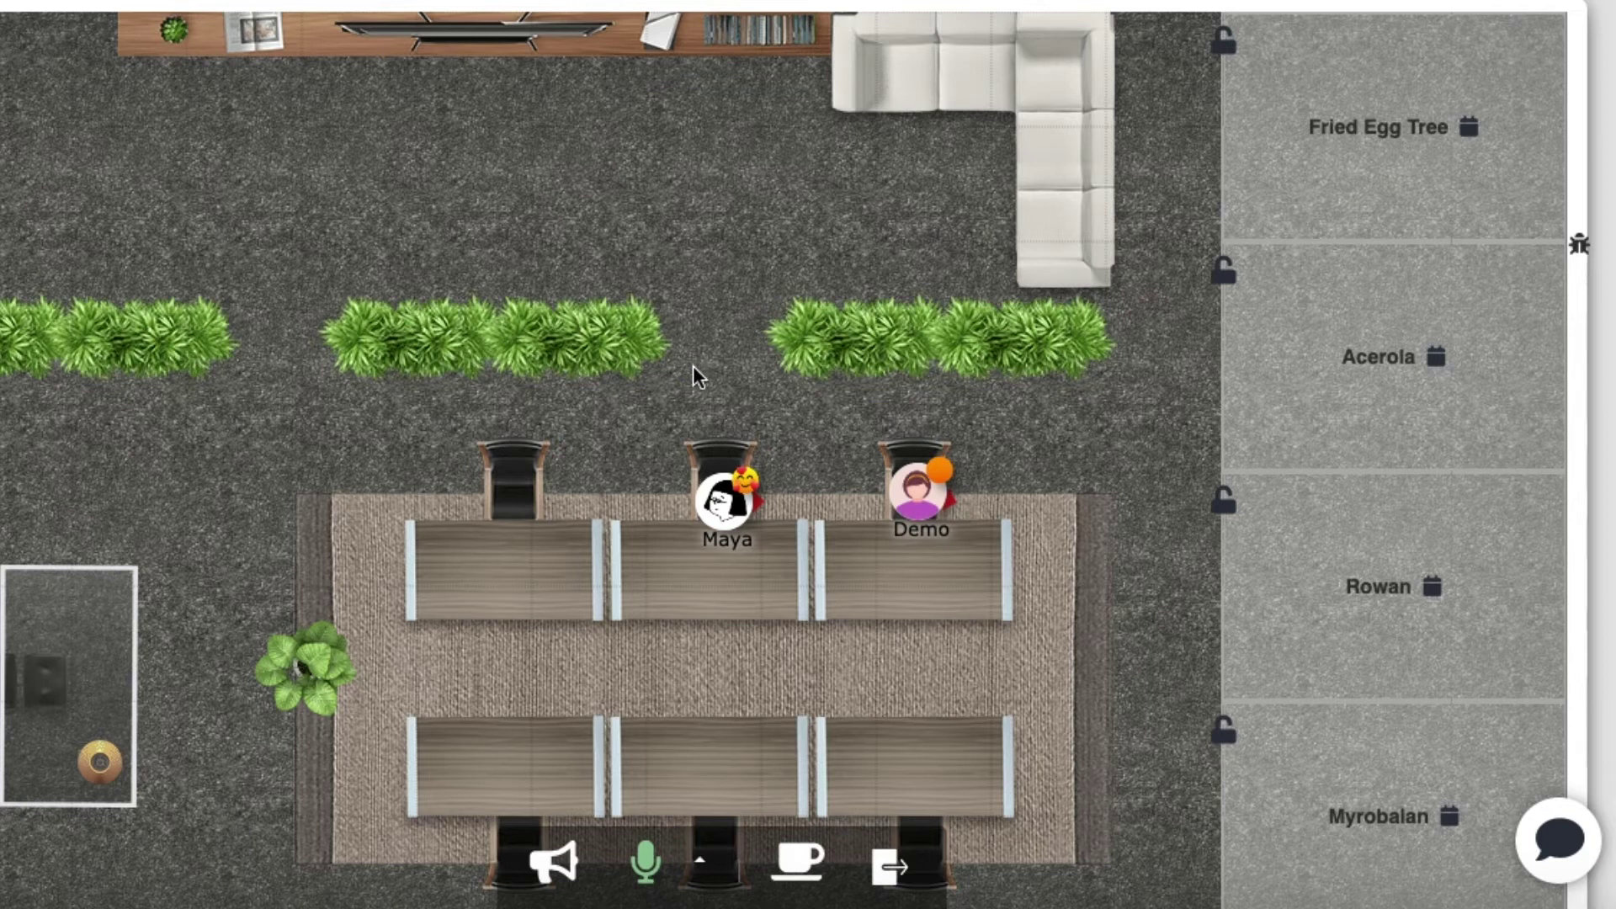
pyautogui.moveTo(729, 506); pyautogui.dragTo(510, 490)
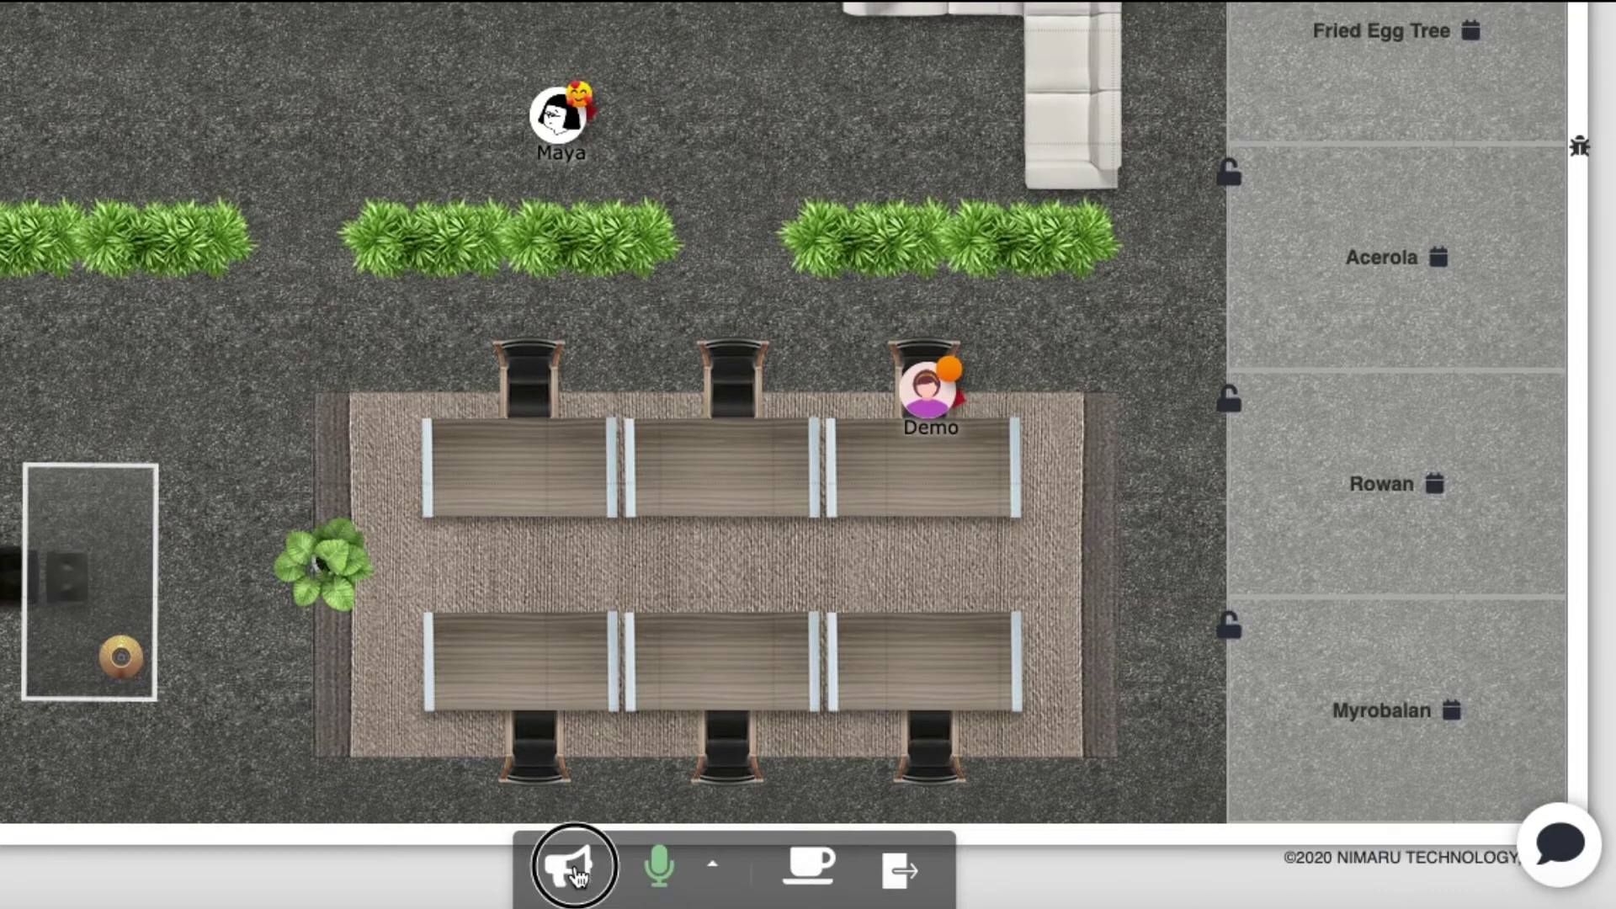
# Broadcast to the whole space, relocate your avatar beside the plant while broadcasting, and end the broadcast
pyautogui.click(568, 858)
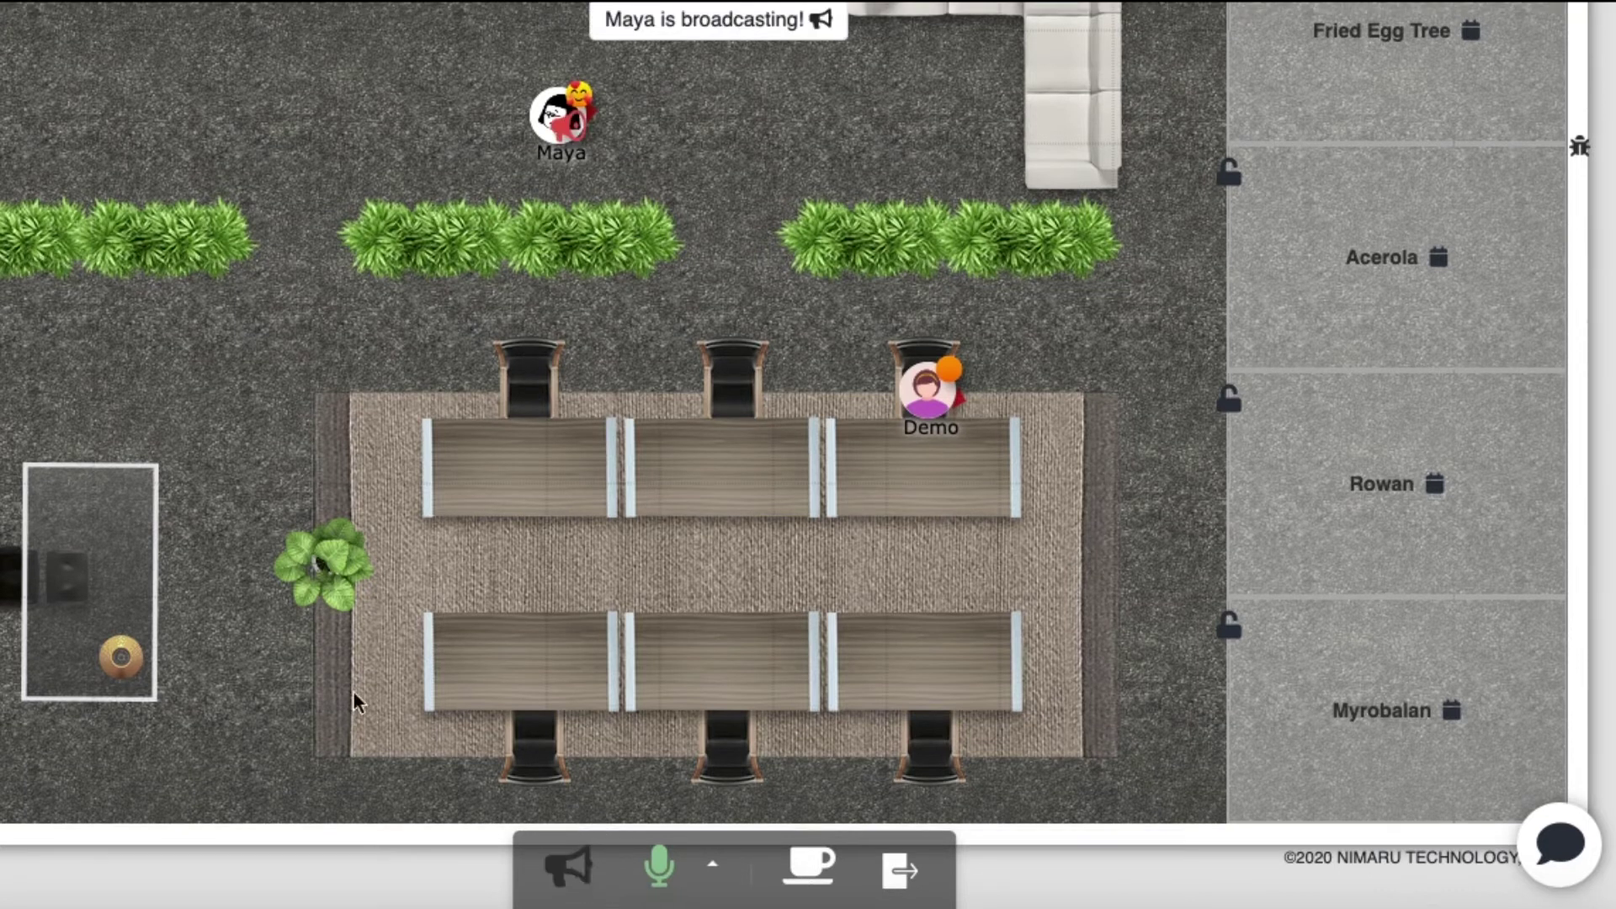
pyautogui.click(271, 536)
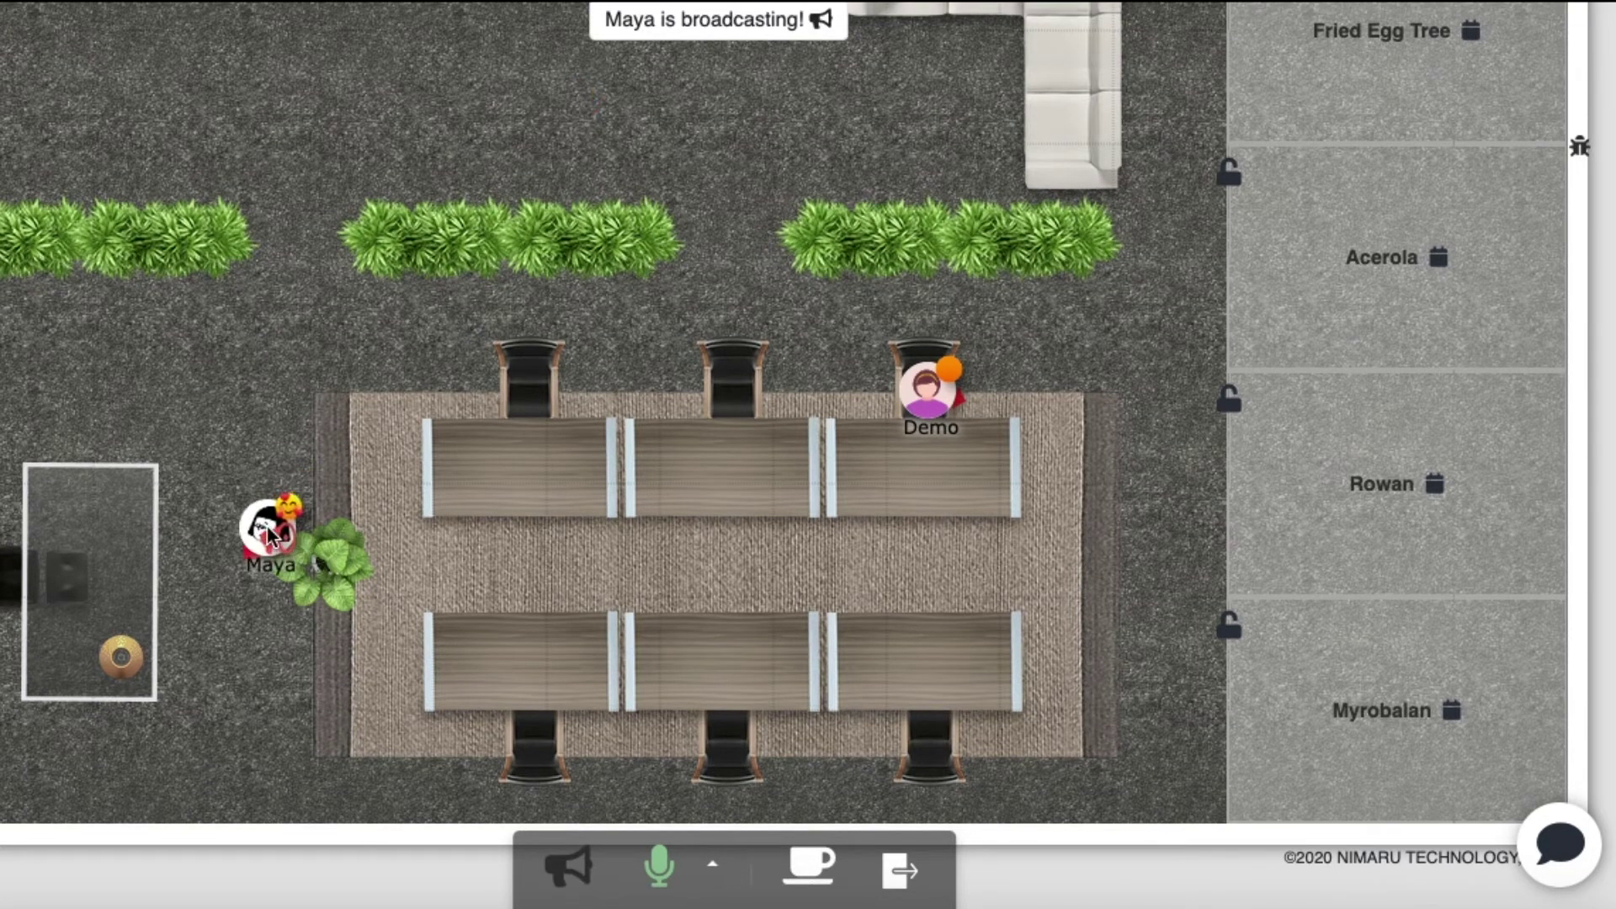
pyautogui.click(571, 871)
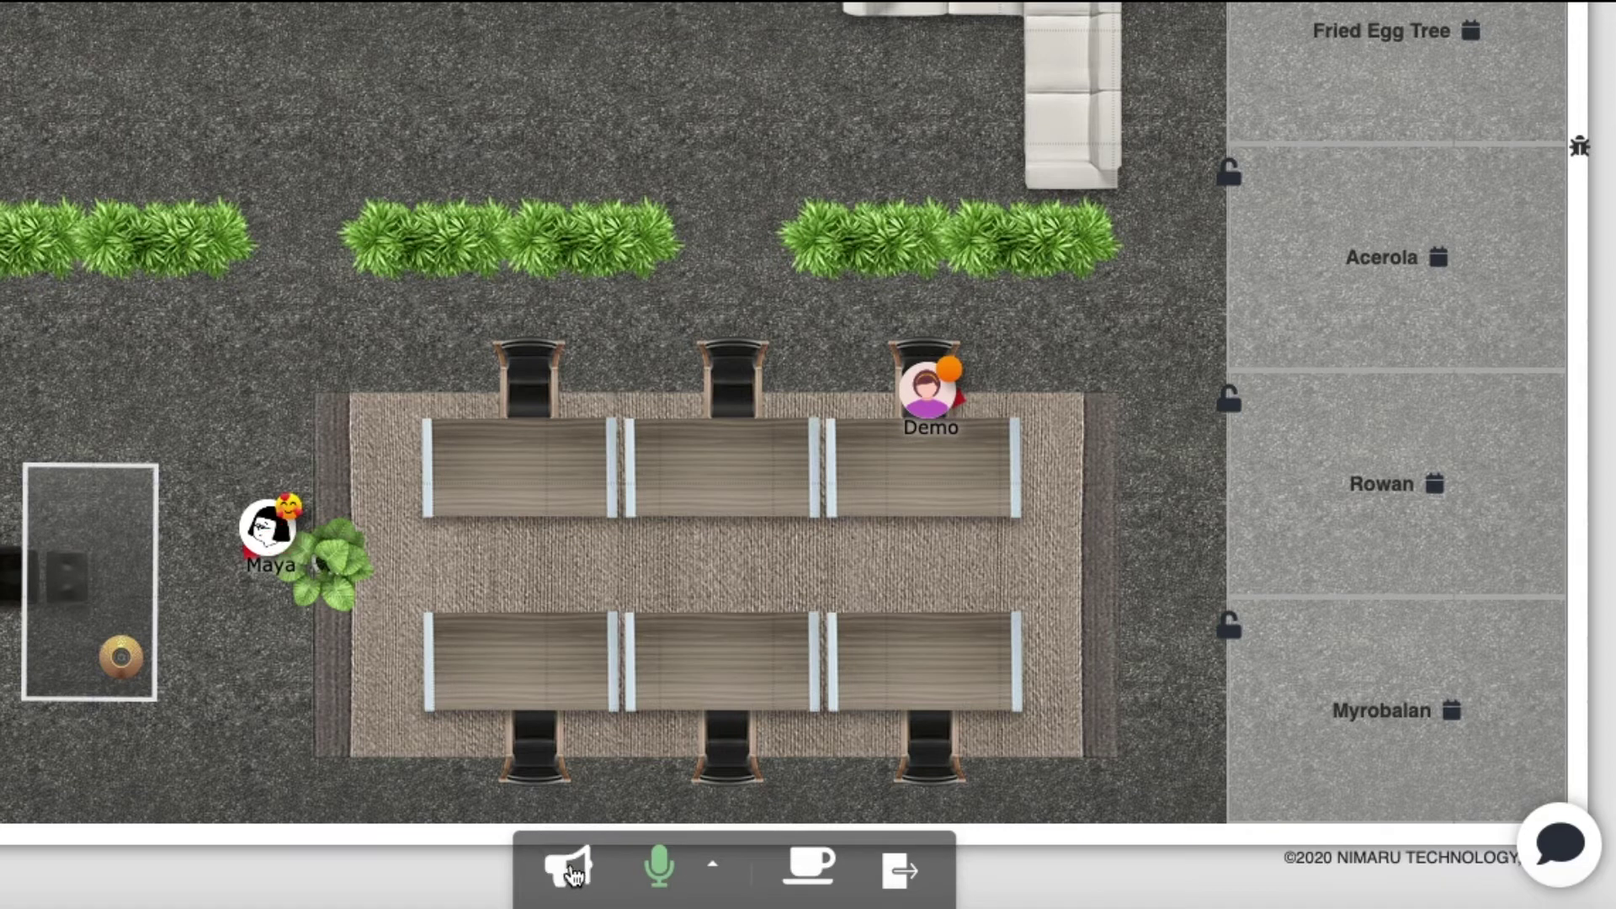
# Mute and unmute the microphone, and choose Default as the audio device
pyautogui.click(659, 870)
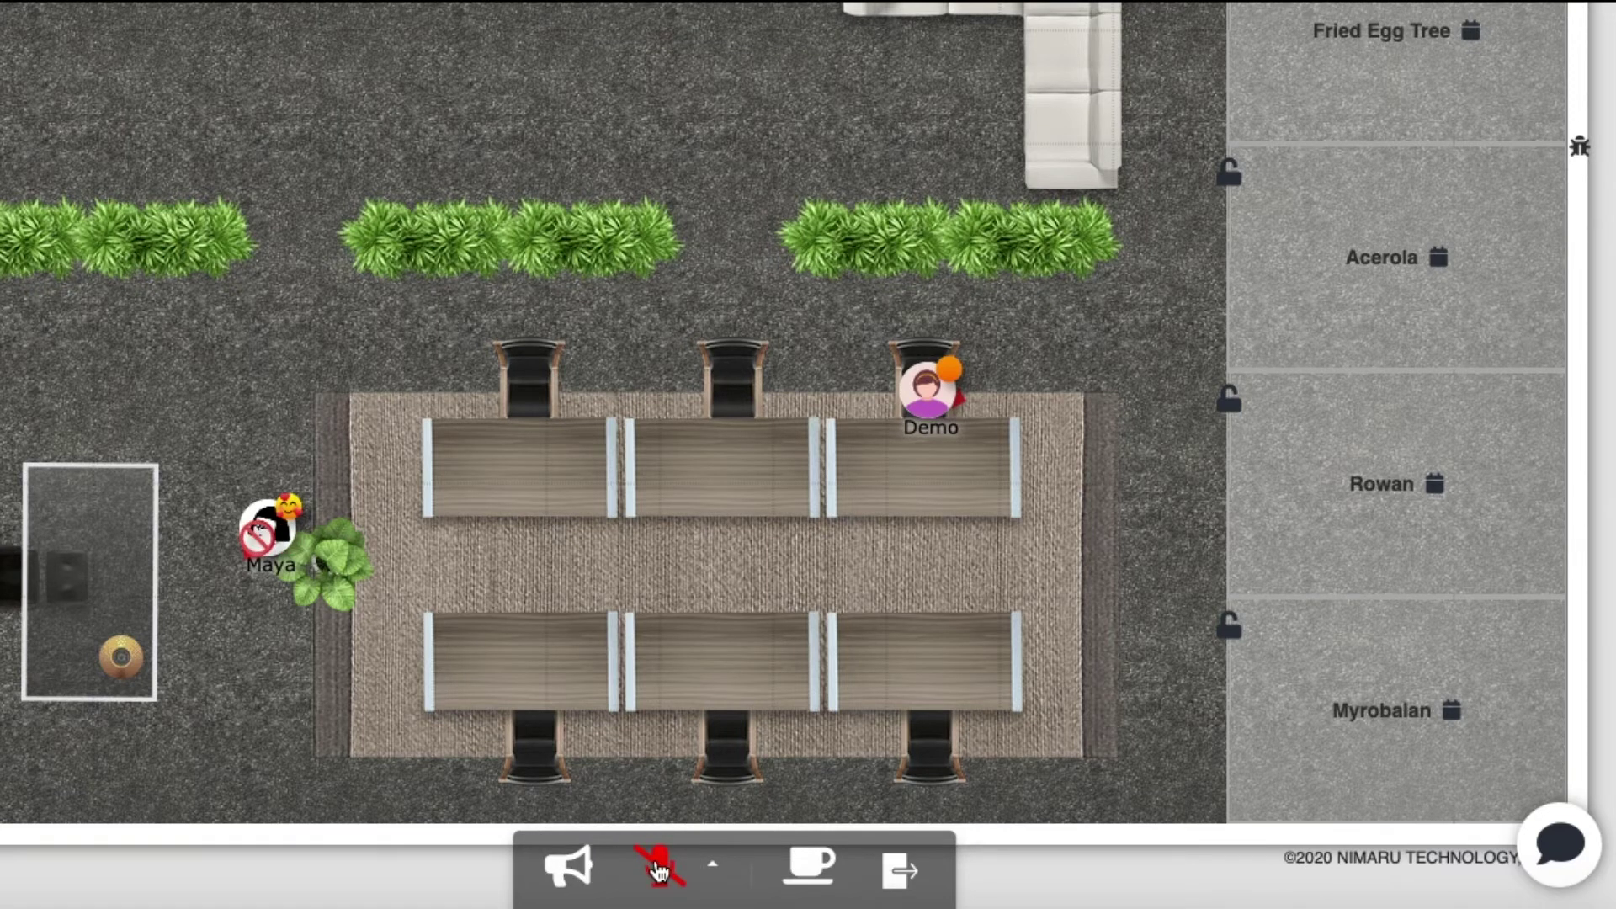
pyautogui.click(659, 870)
pyautogui.click(703, 867)
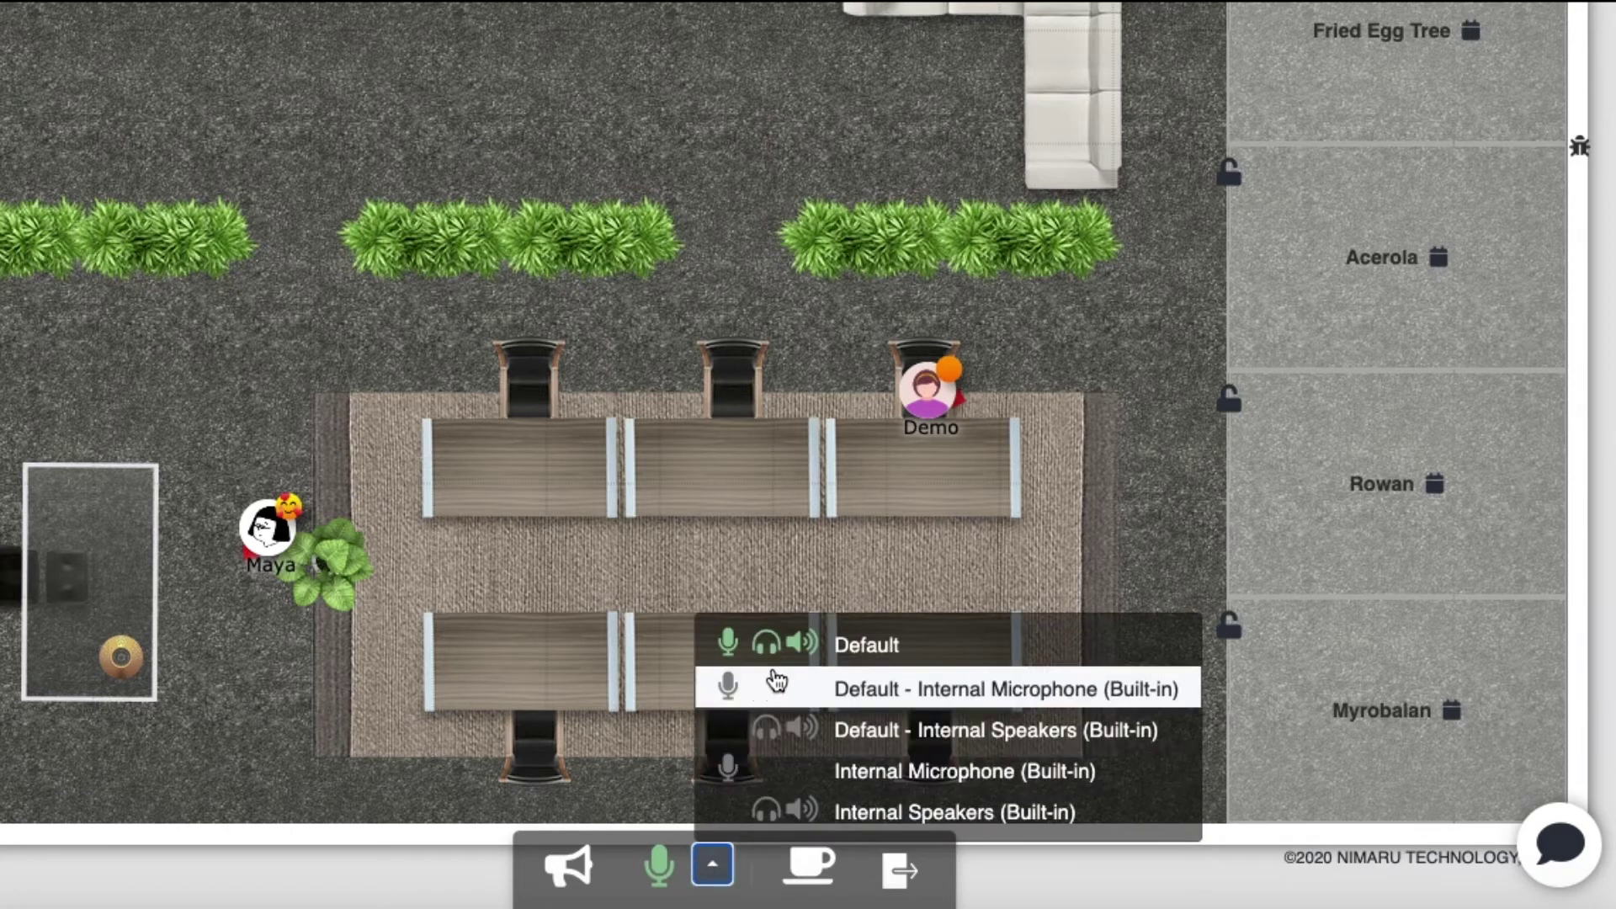
pyautogui.click(779, 645)
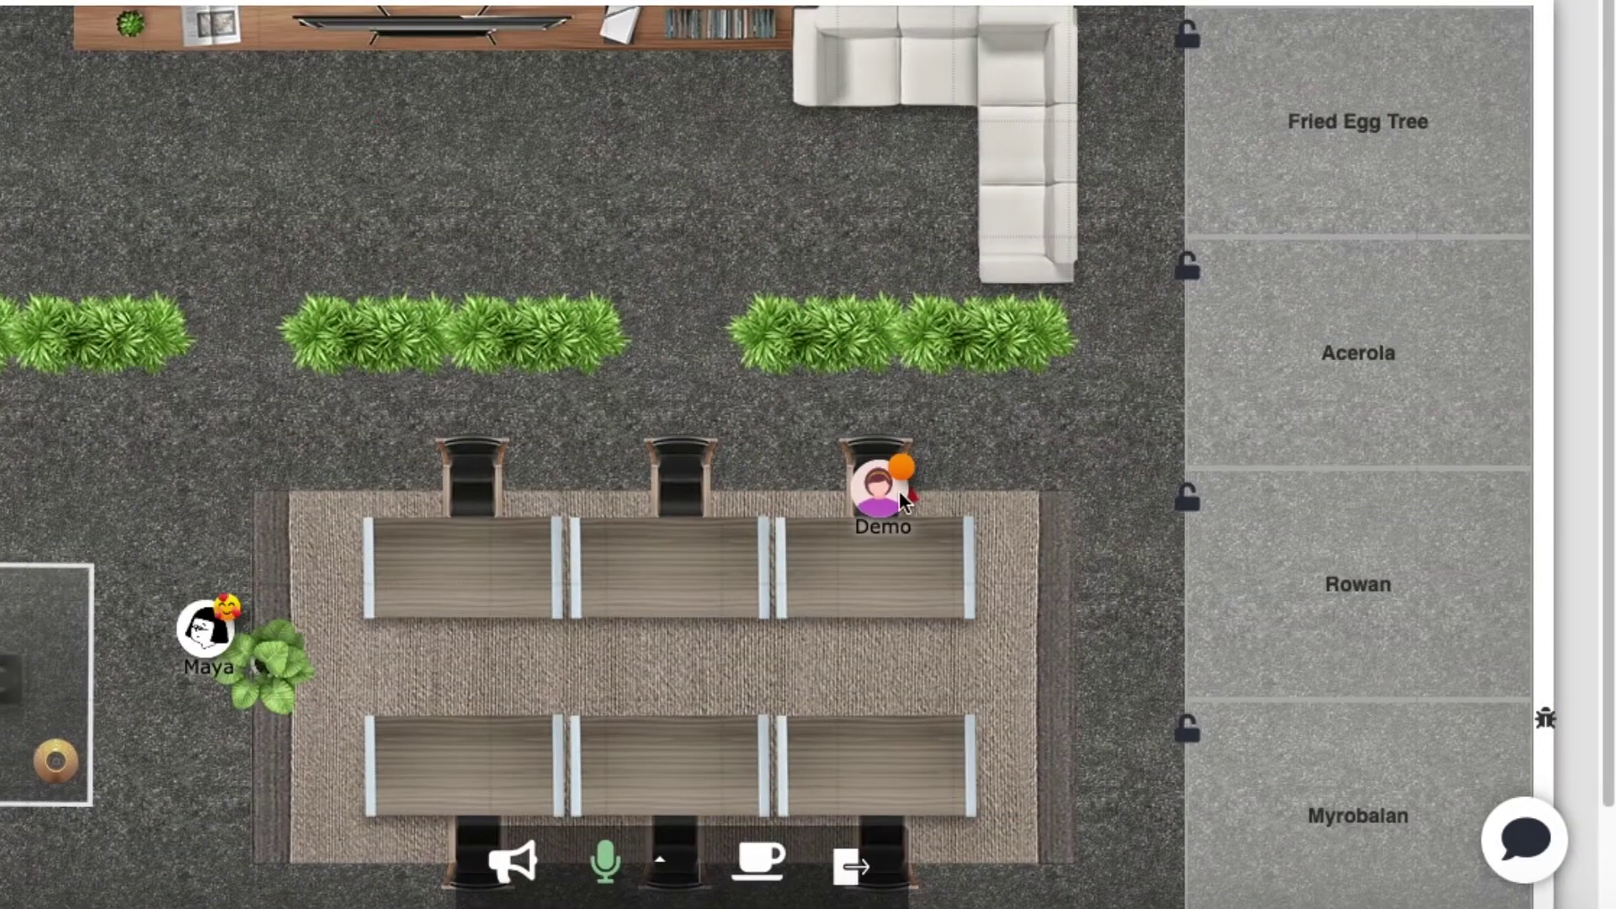
# Move the Demo avatar just above its chair and set it as away with the comment "On the phone"
pyautogui.click(840, 409)
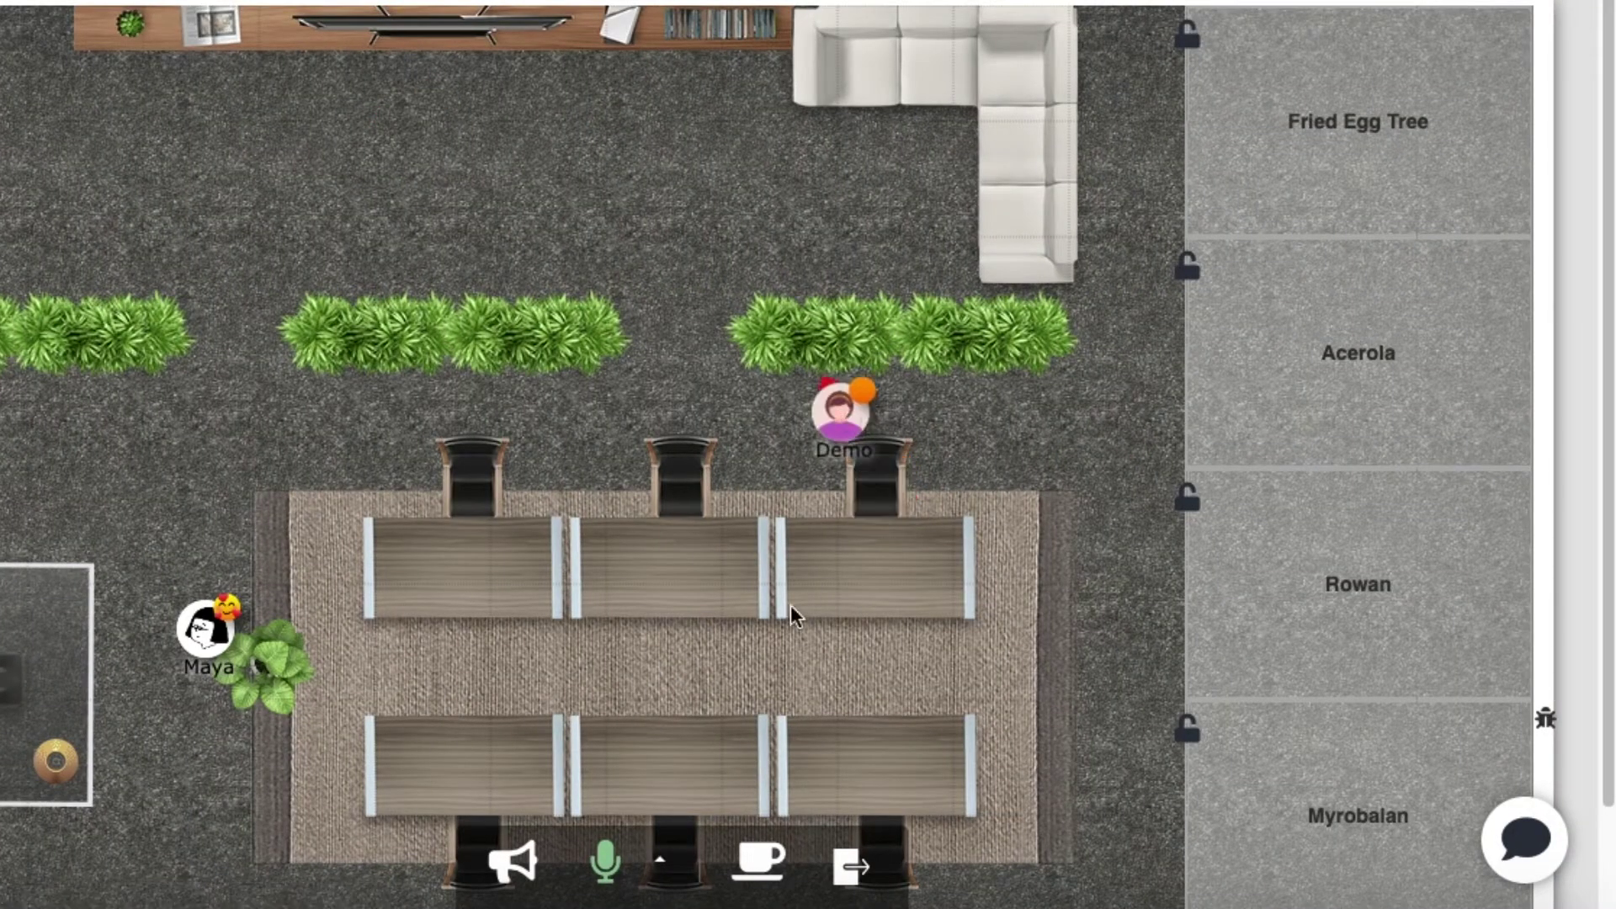
pyautogui.click(758, 858)
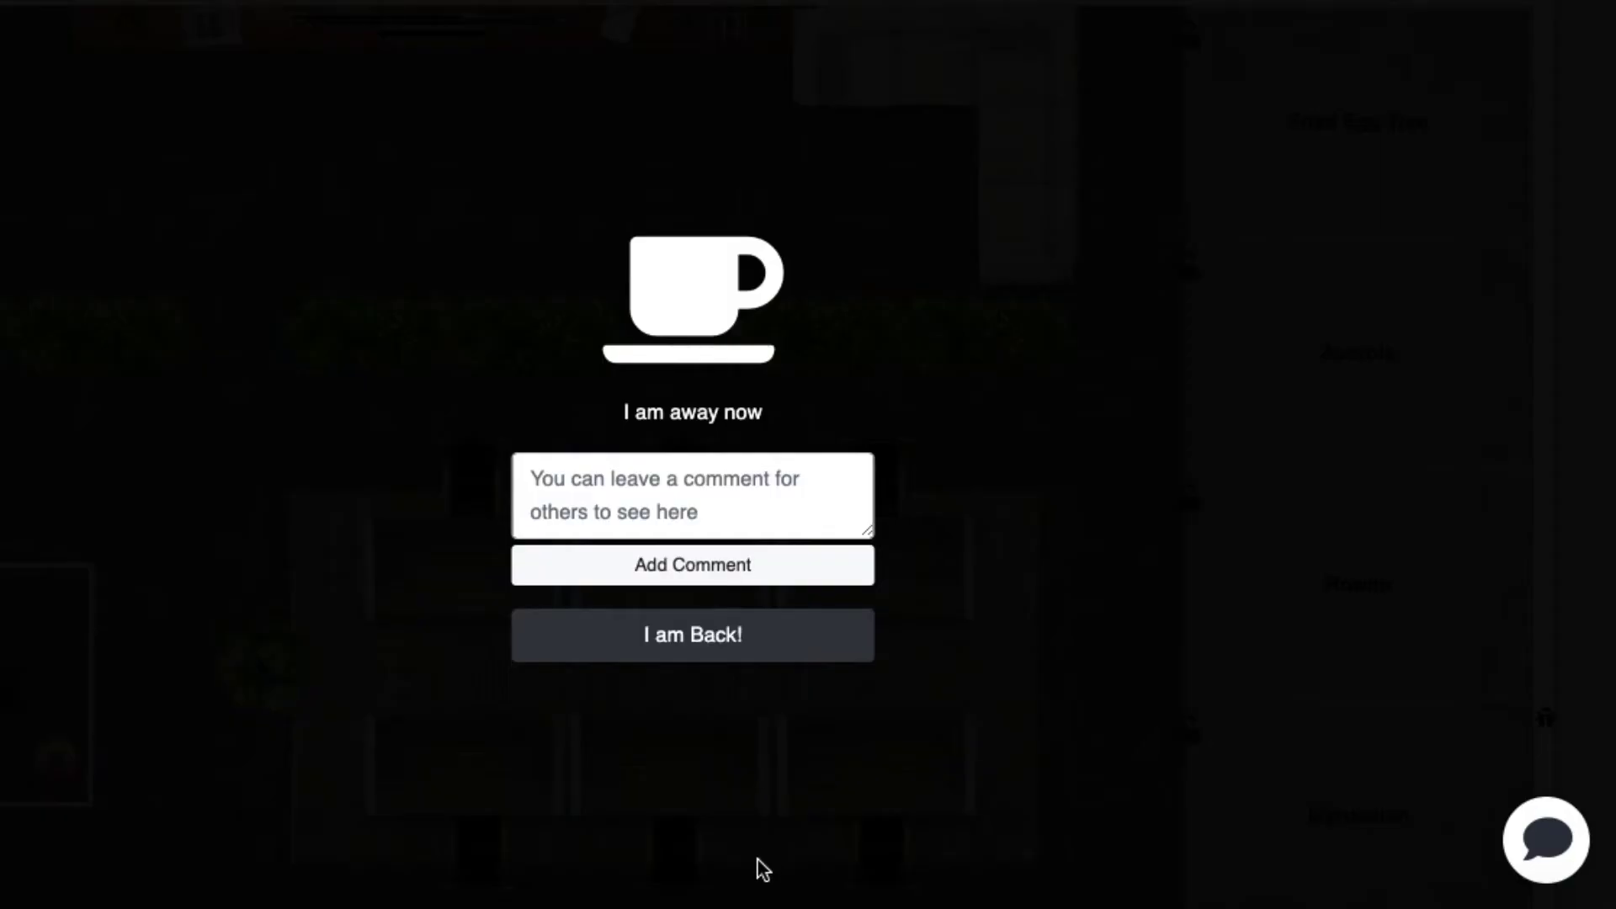
pyautogui.click(787, 488)
pyautogui.write('O')
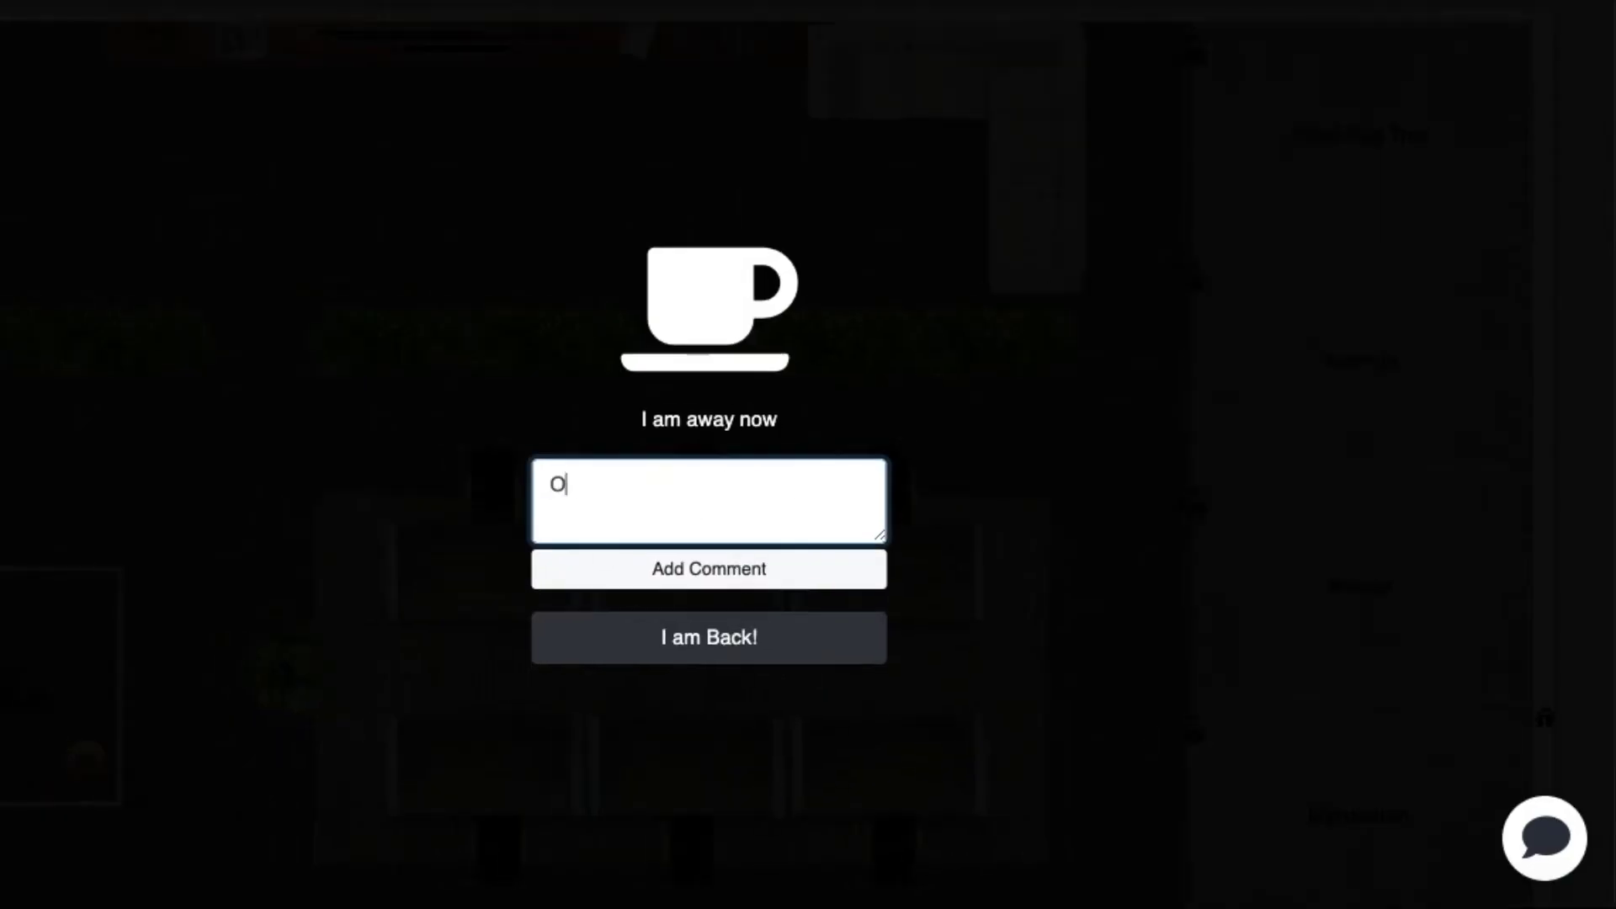
pyautogui.write('n the phone')
pyautogui.click(865, 578)
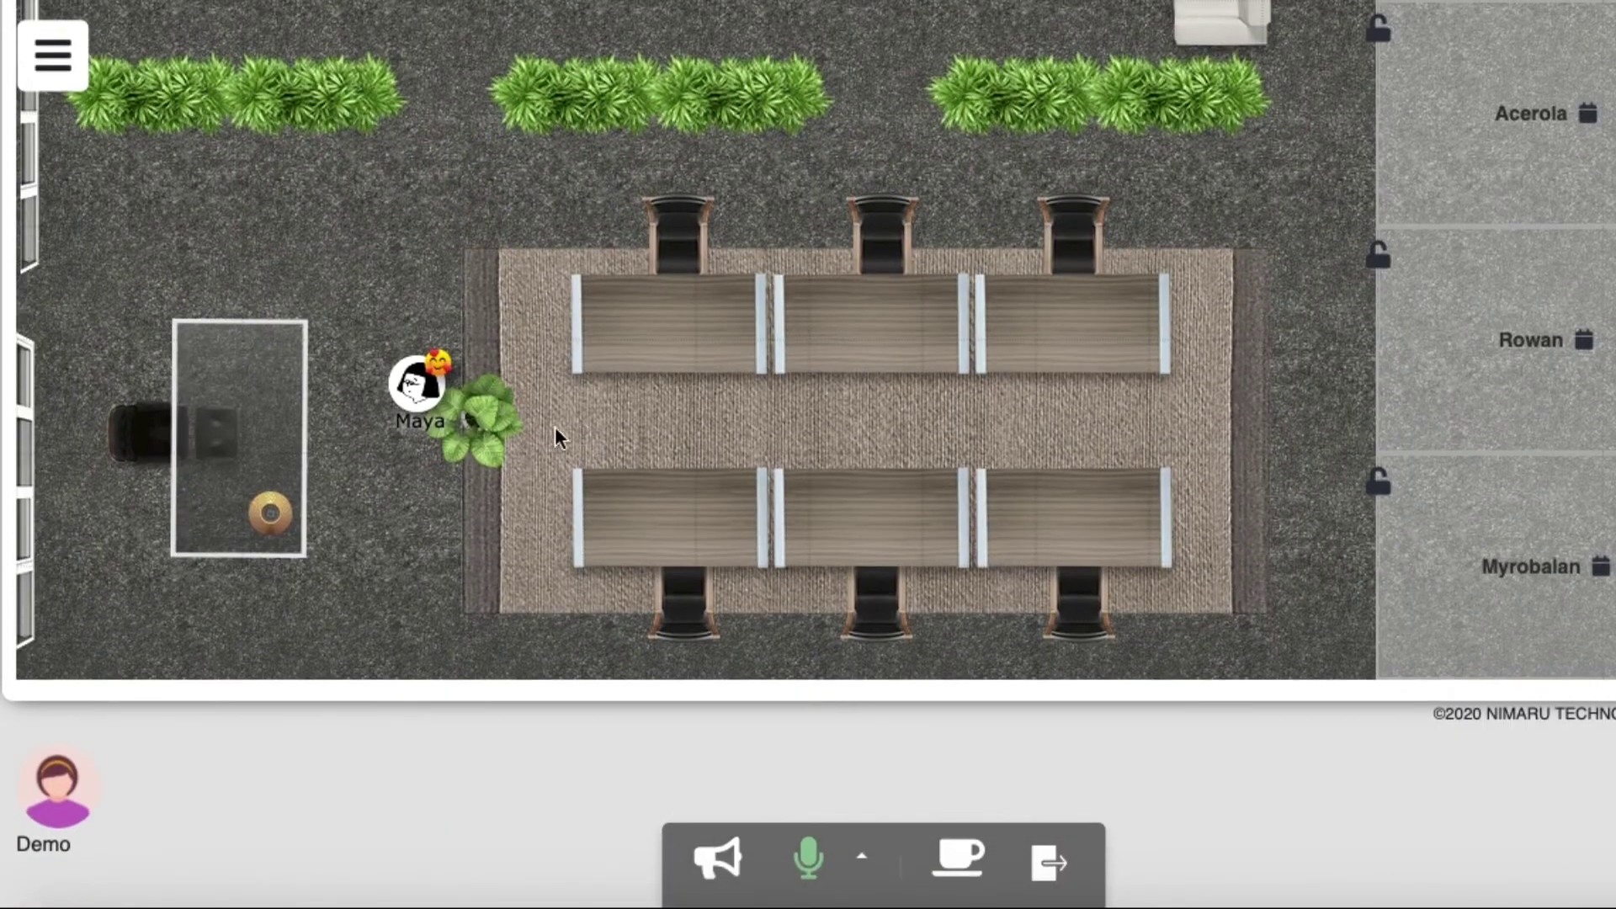
pyautogui.moveTo(59, 795)
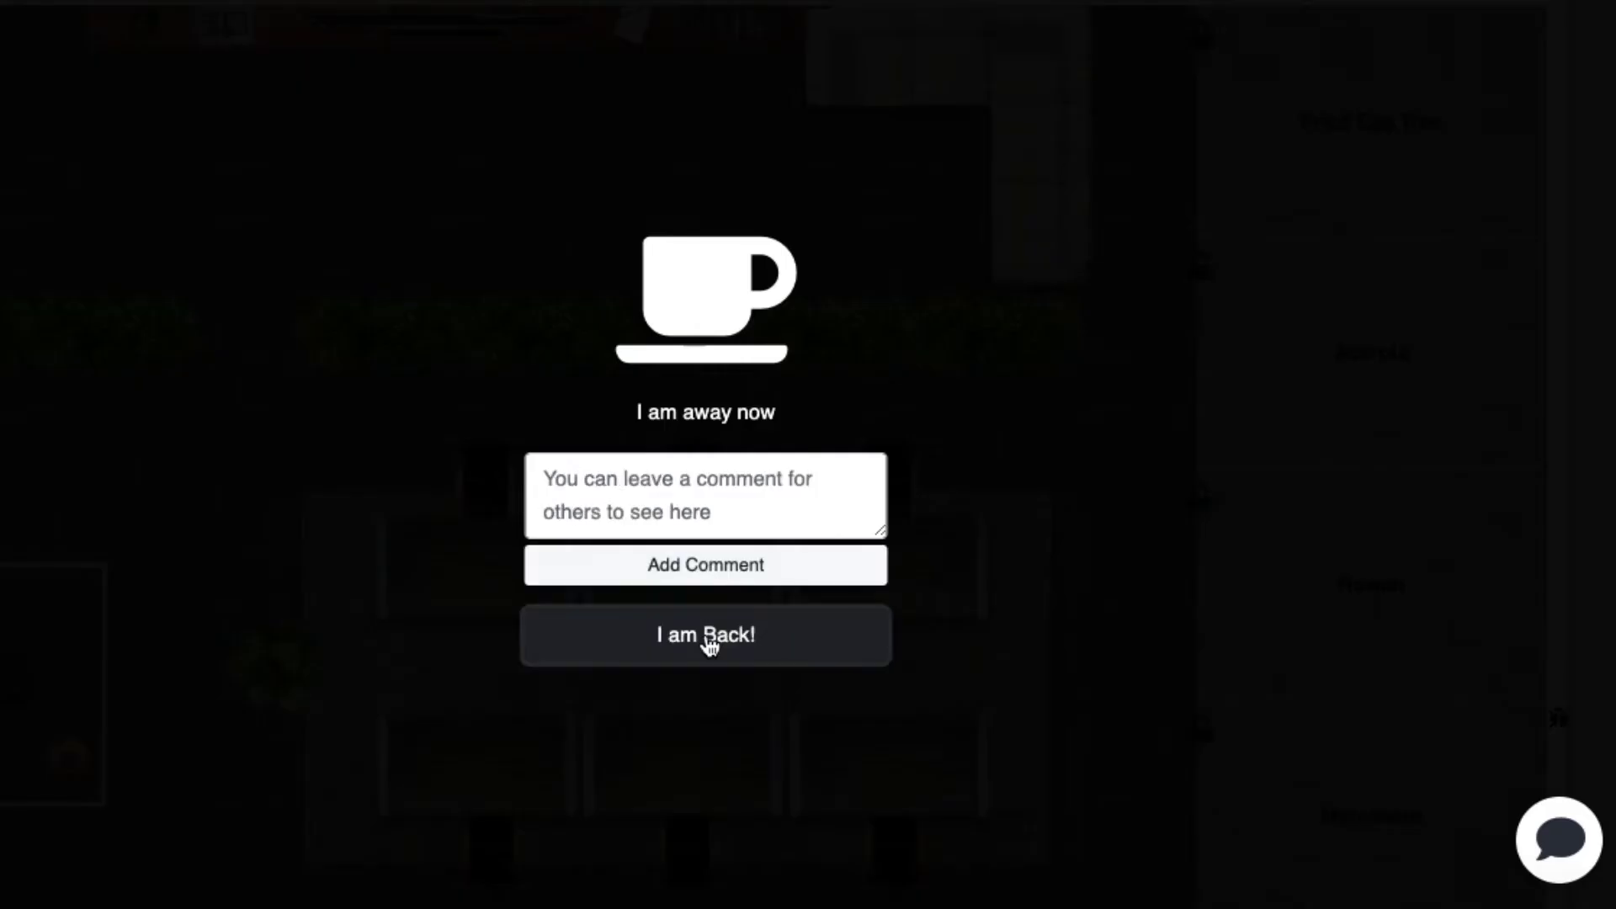
# Bring the Demo avatar back from away to its chair and leave the workspace
pyautogui.click(707, 639)
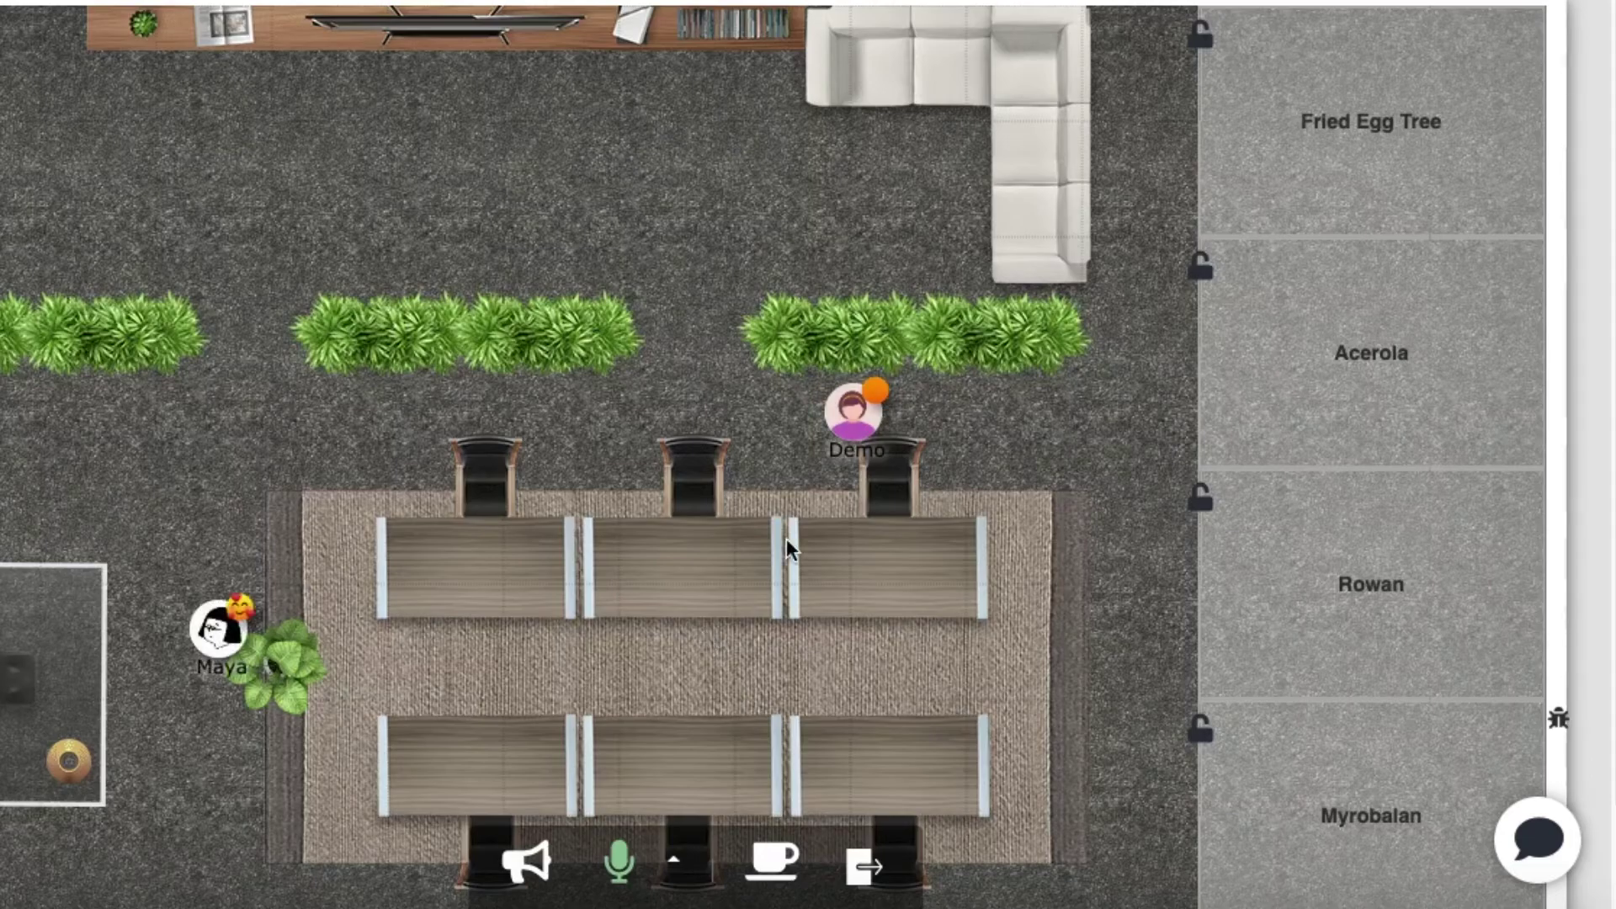
pyautogui.click(881, 487)
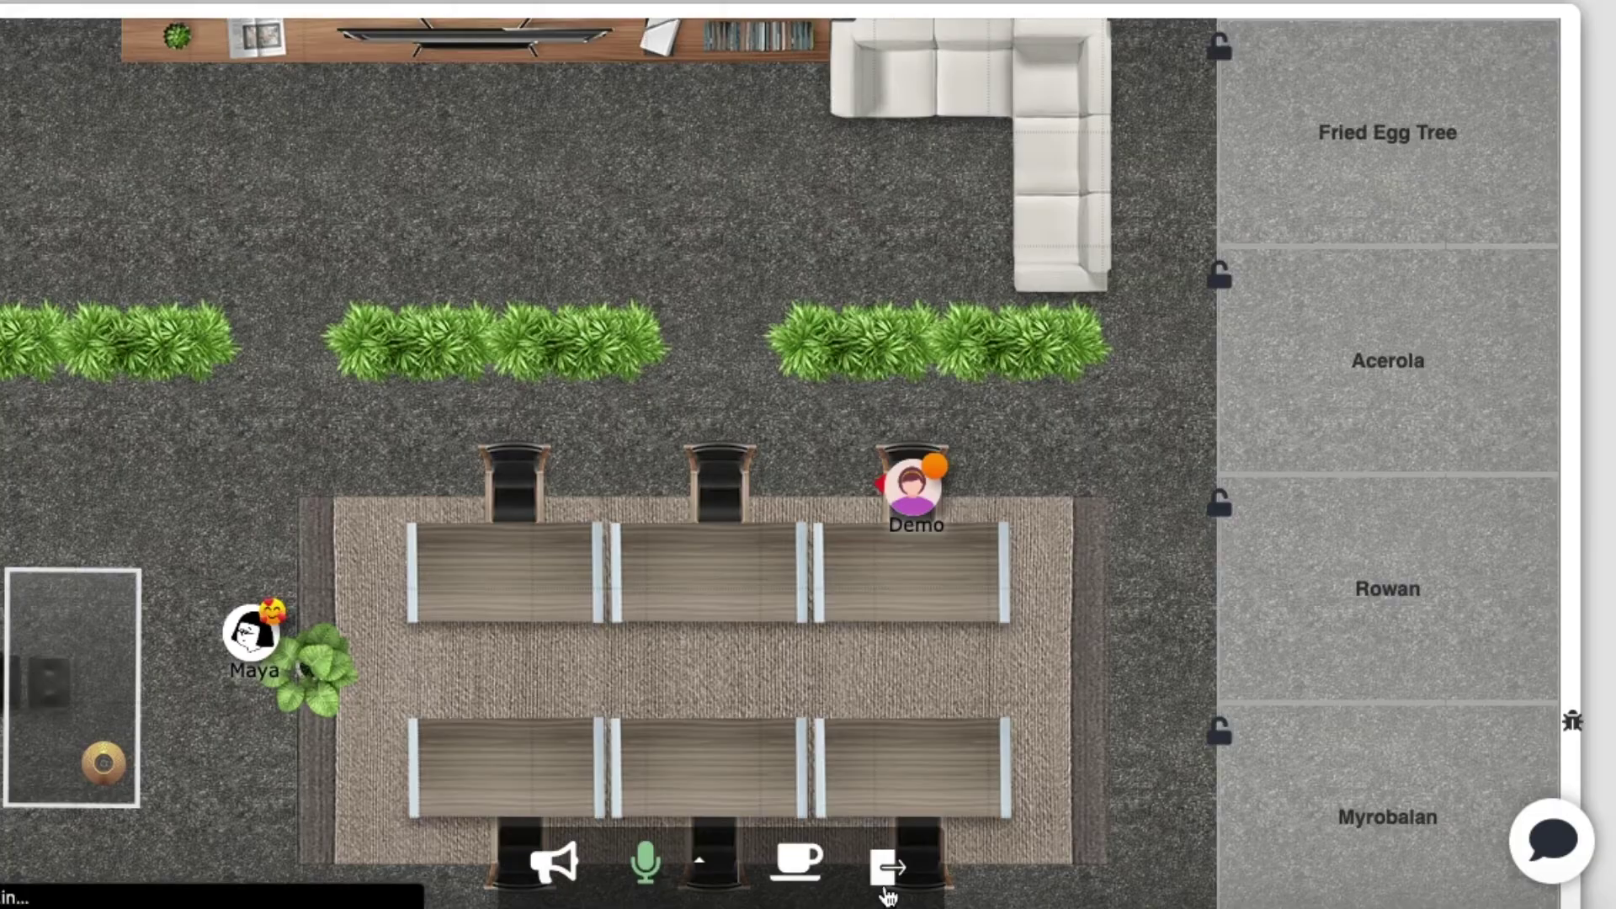
pyautogui.click(887, 892)
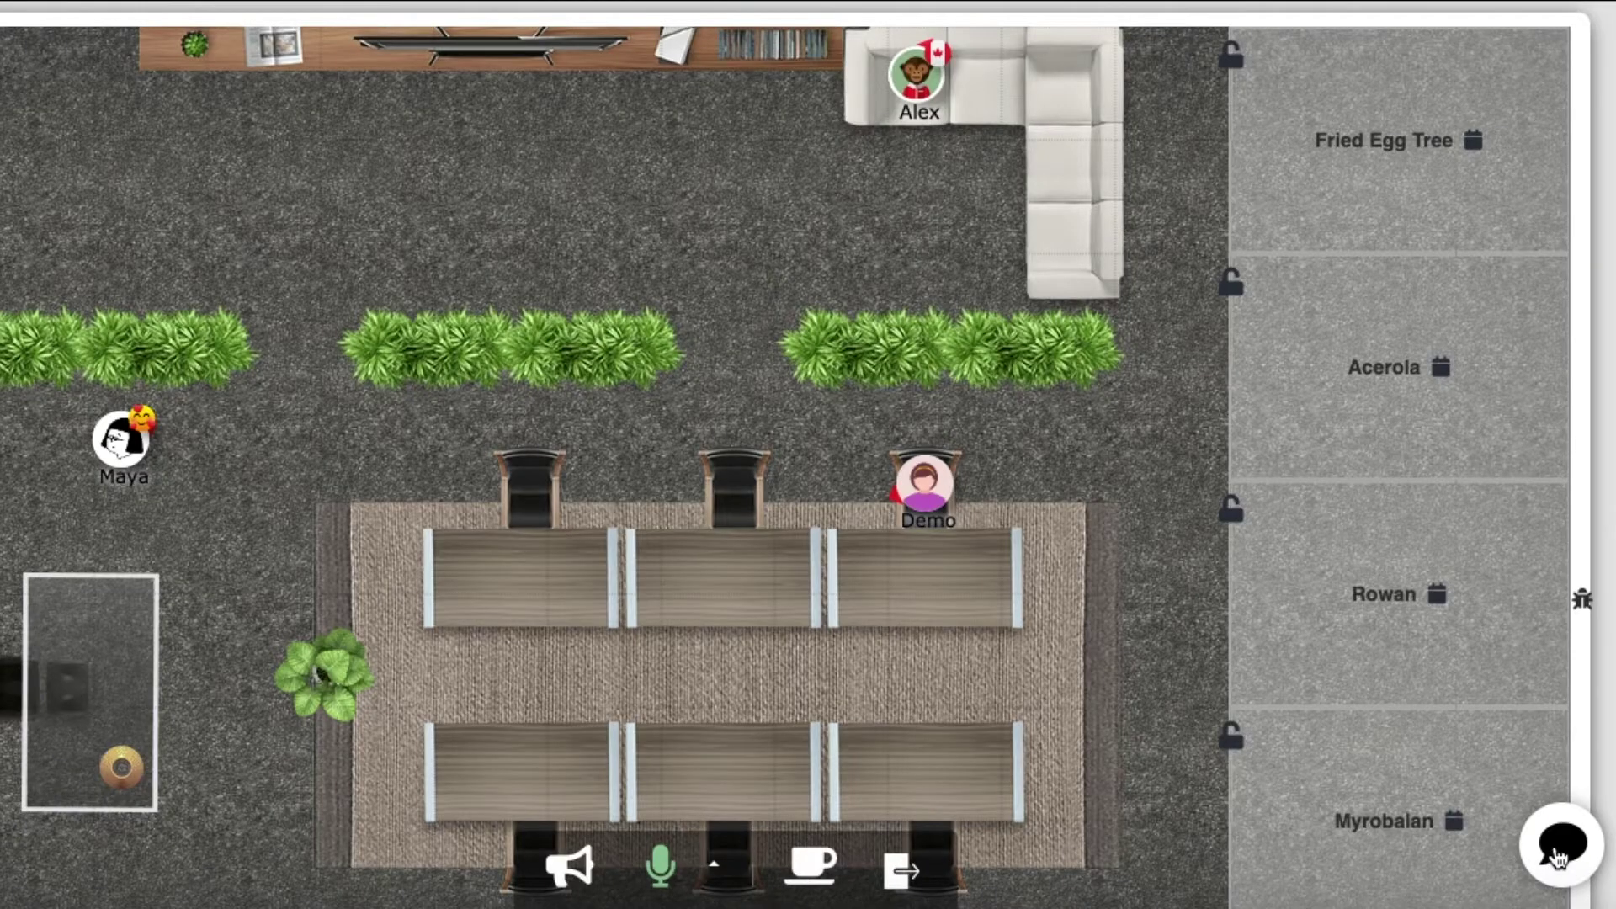
# Send "Hello everyone!" with a grinning emoji in the Hive22 chat
pyautogui.click(1557, 856)
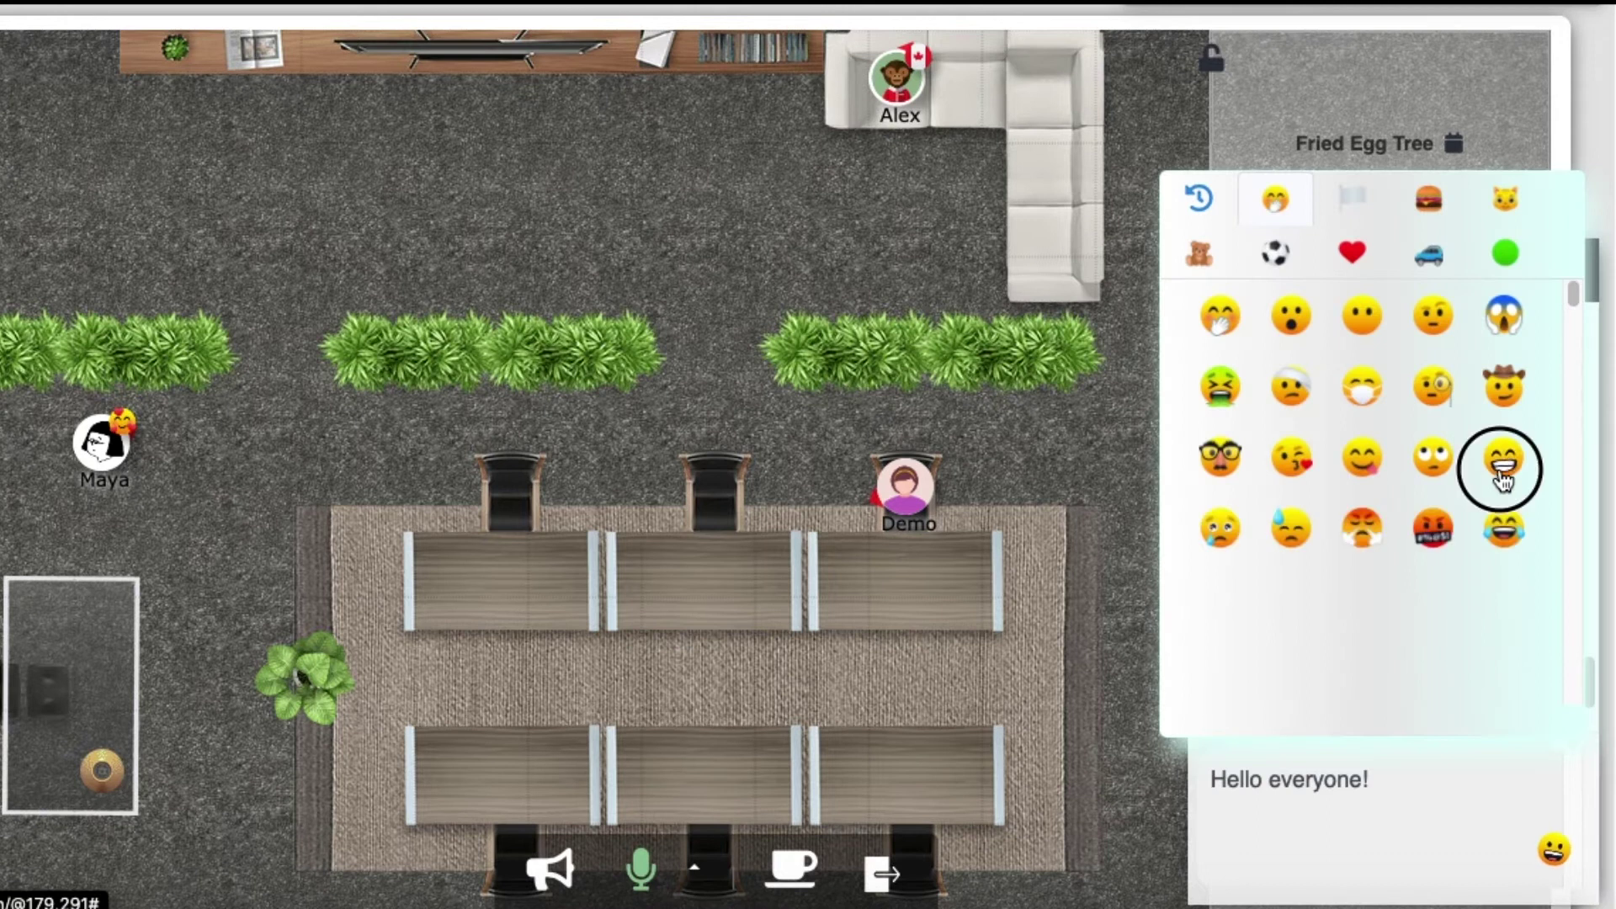
pyautogui.click(1489, 462)
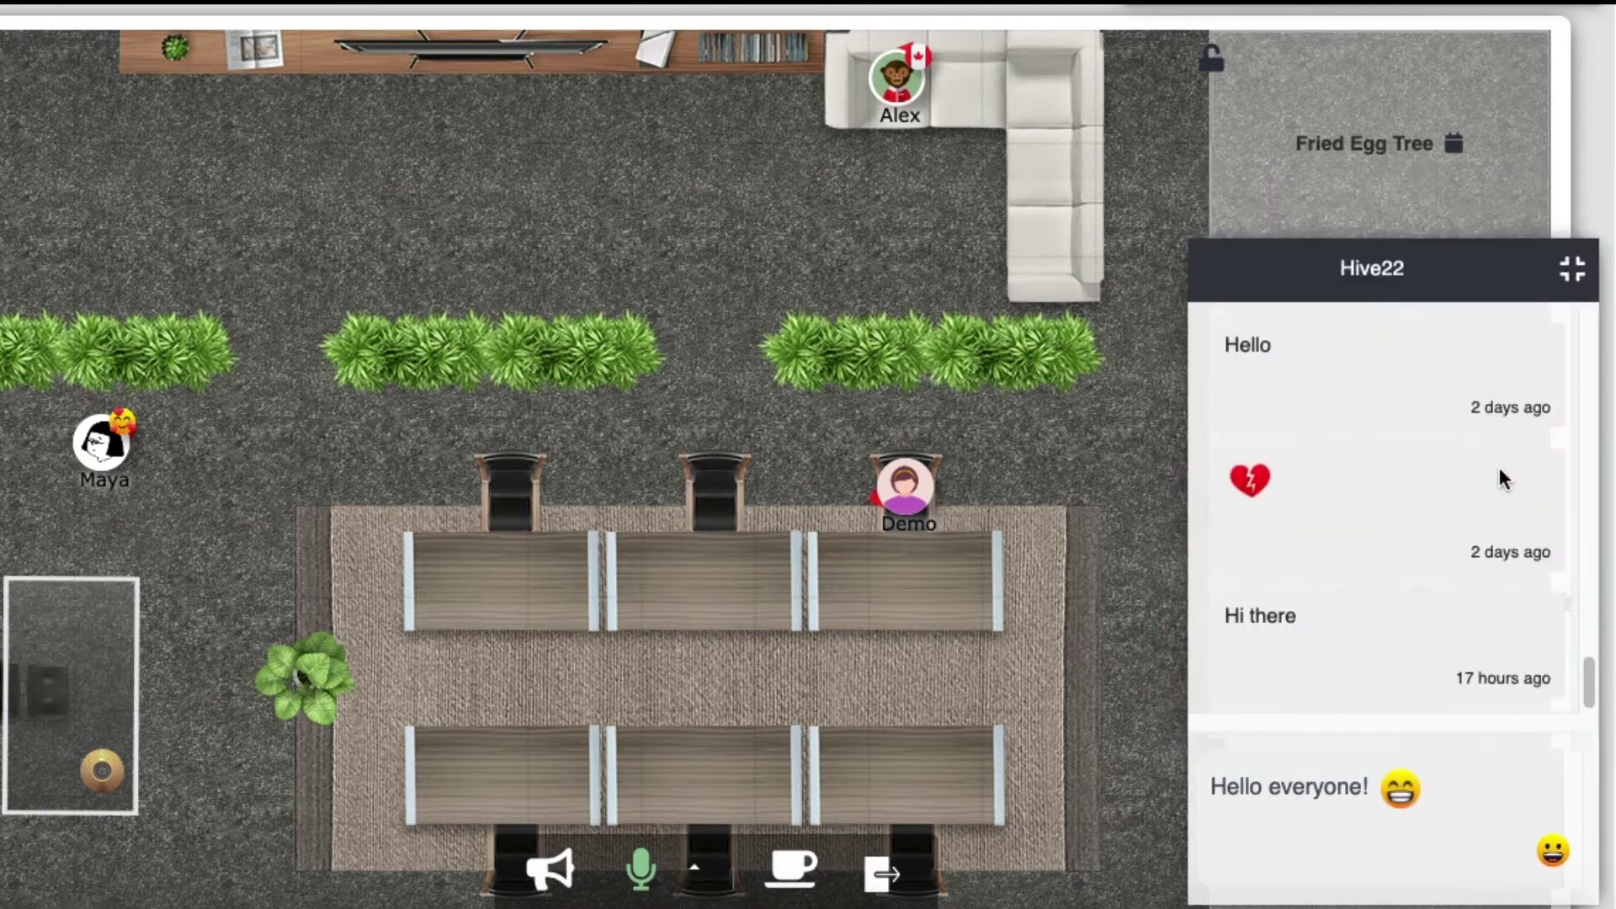
pyautogui.press('Return')
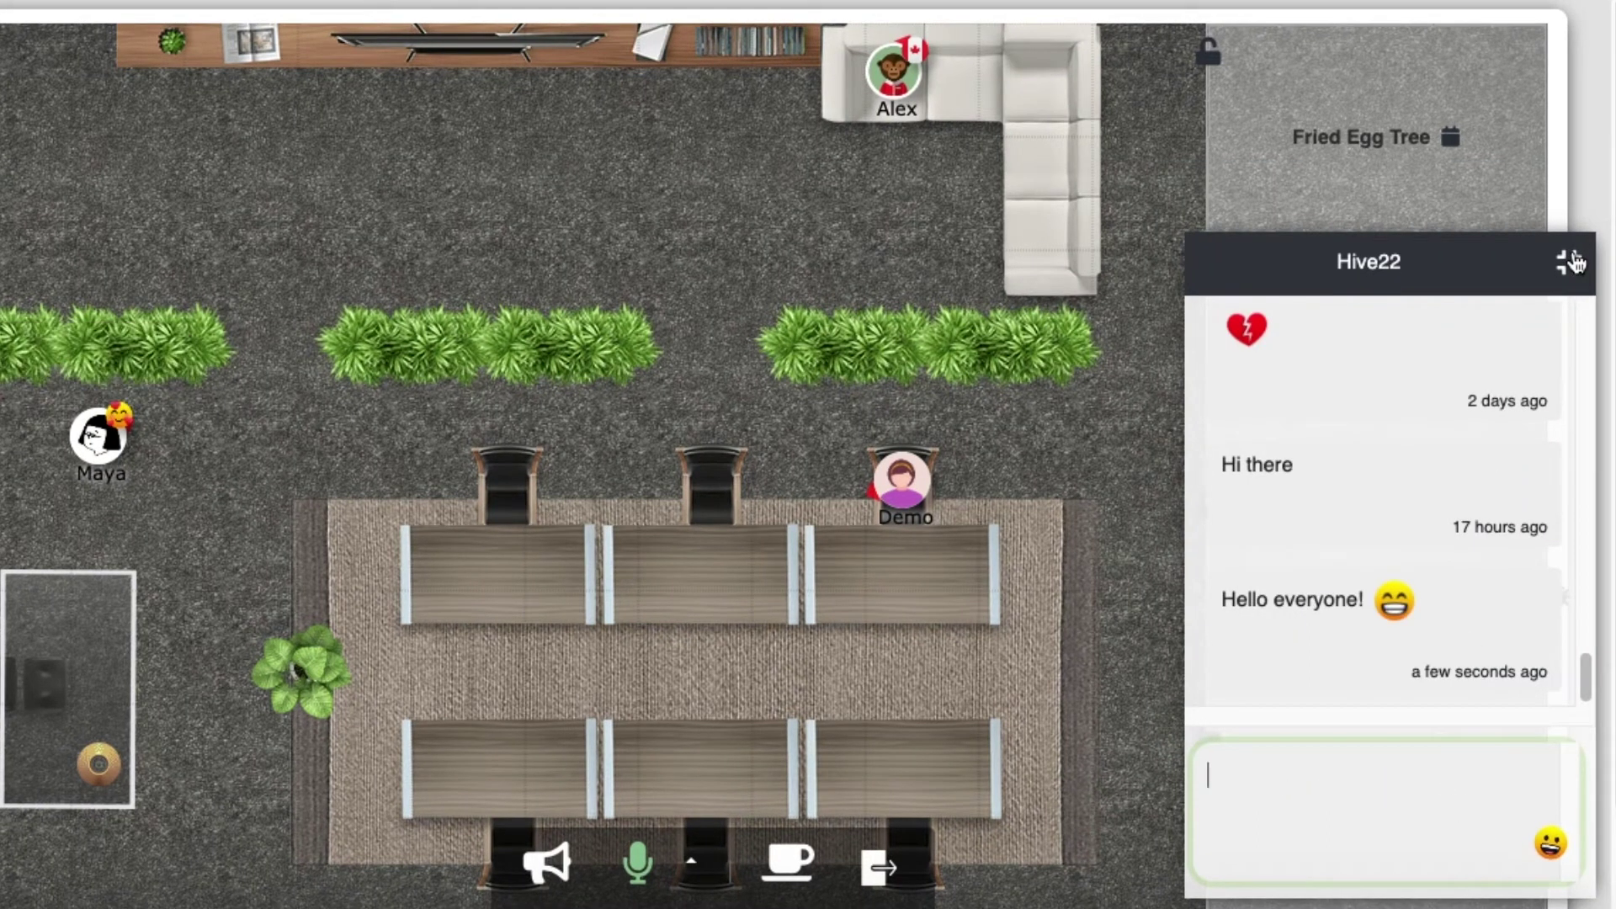
# Send the chat message "Are you ready for some tea?" mentioning the participant on the sofa, with a hand-over-mouth emoji
pyautogui.write('@')
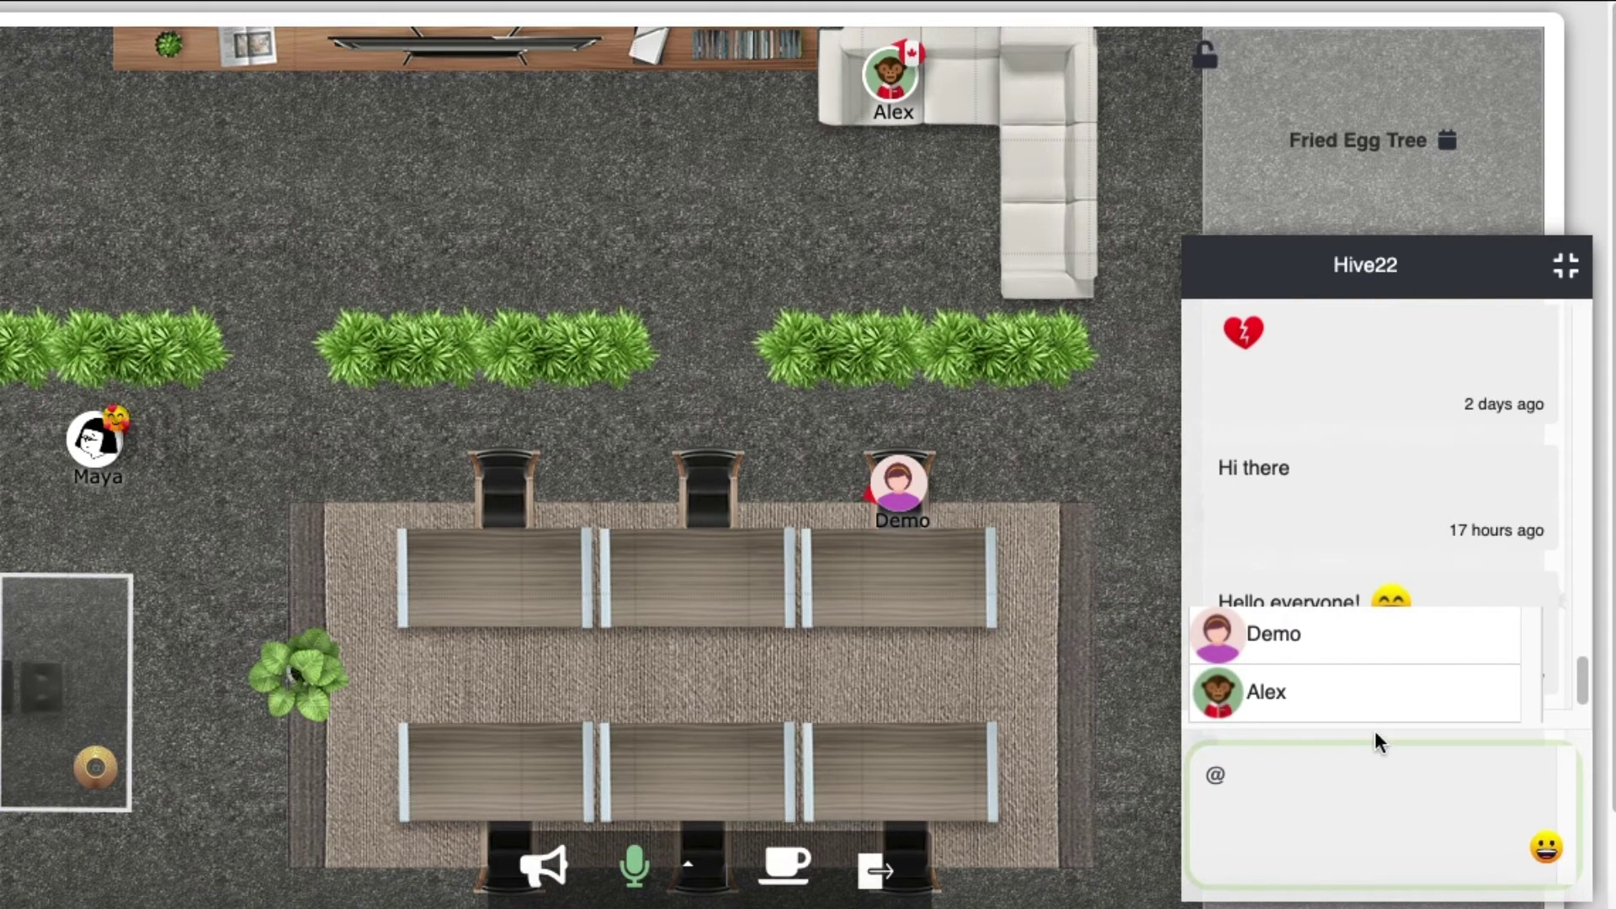
pyautogui.click(1375, 718)
pyautogui.write('Are you ready for some tee?')
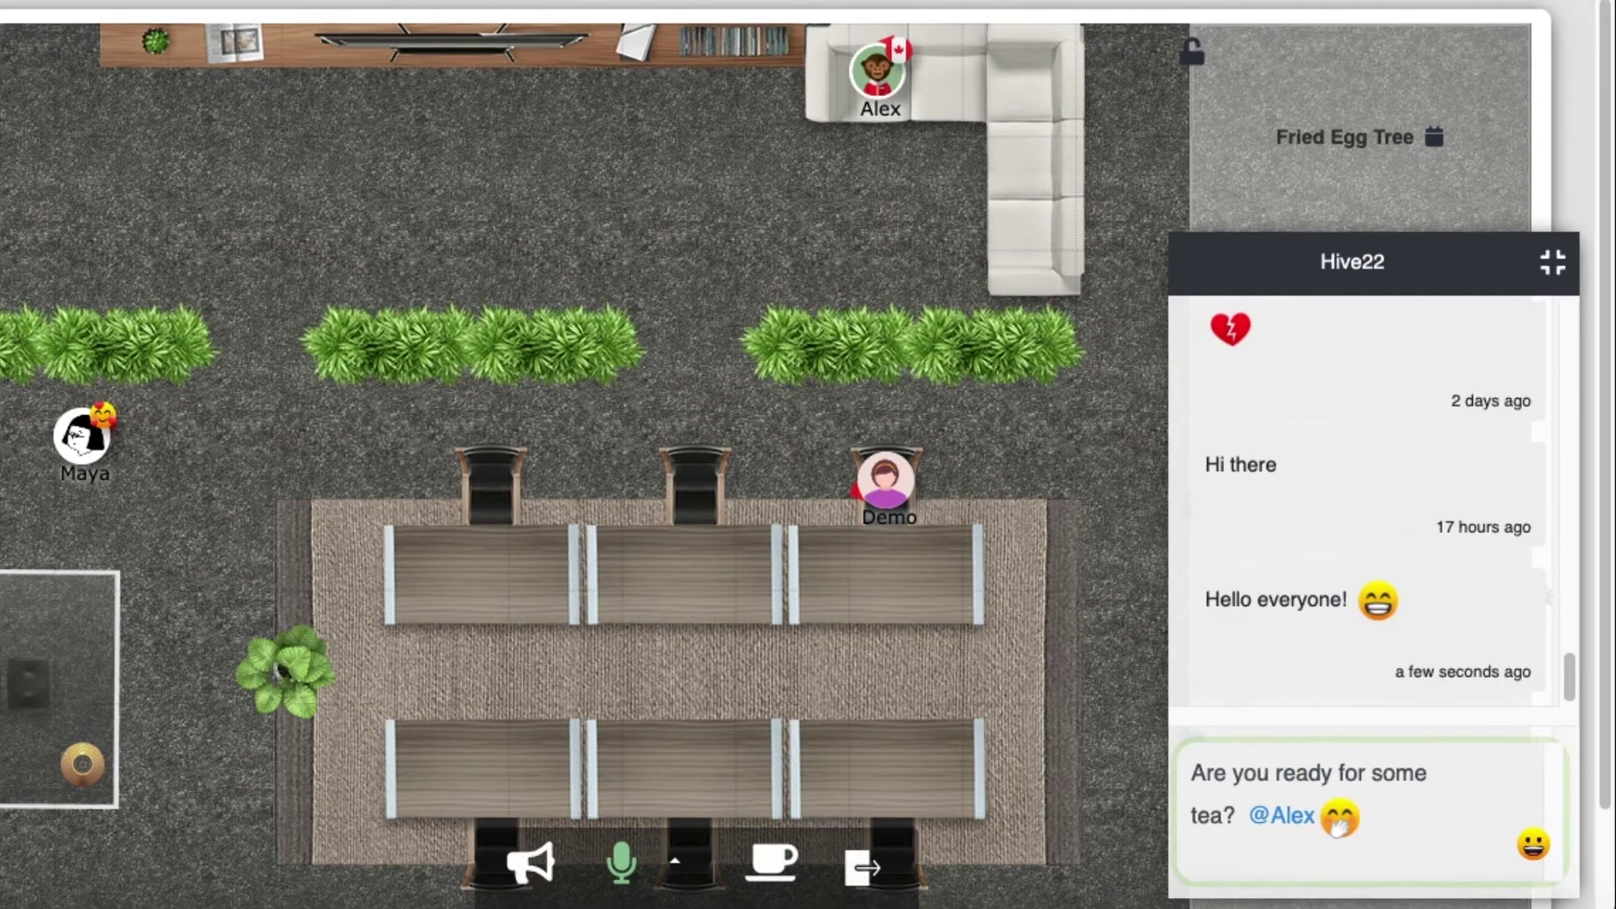
pyautogui.press('Return')
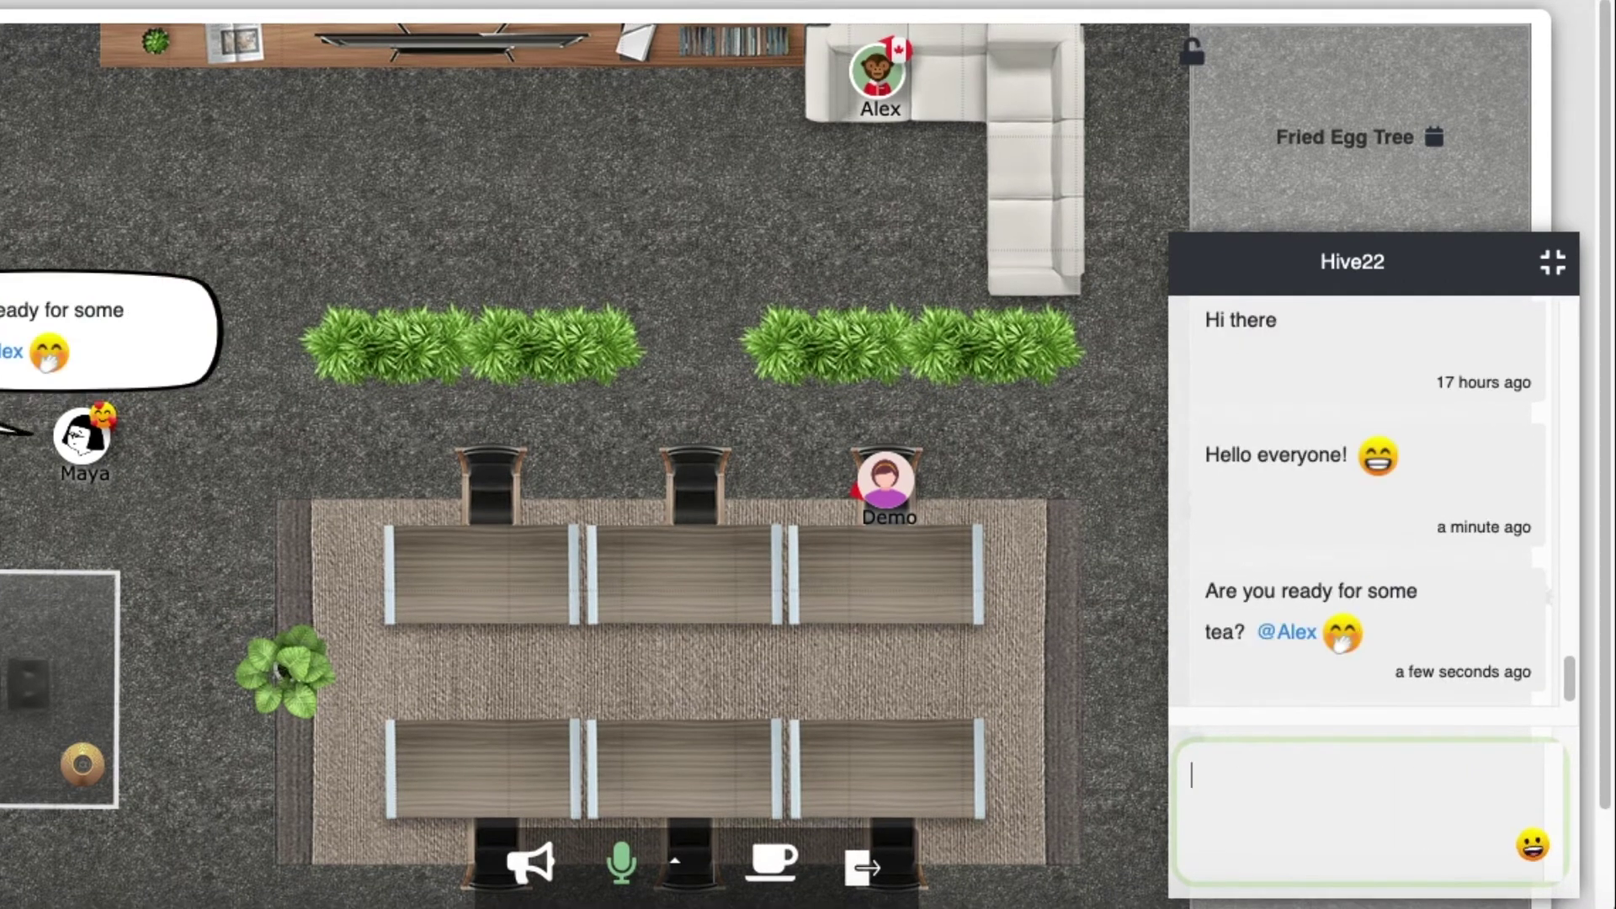
# Open the unread chat message from the Demo avatar's view
pyautogui.click(900, 480)
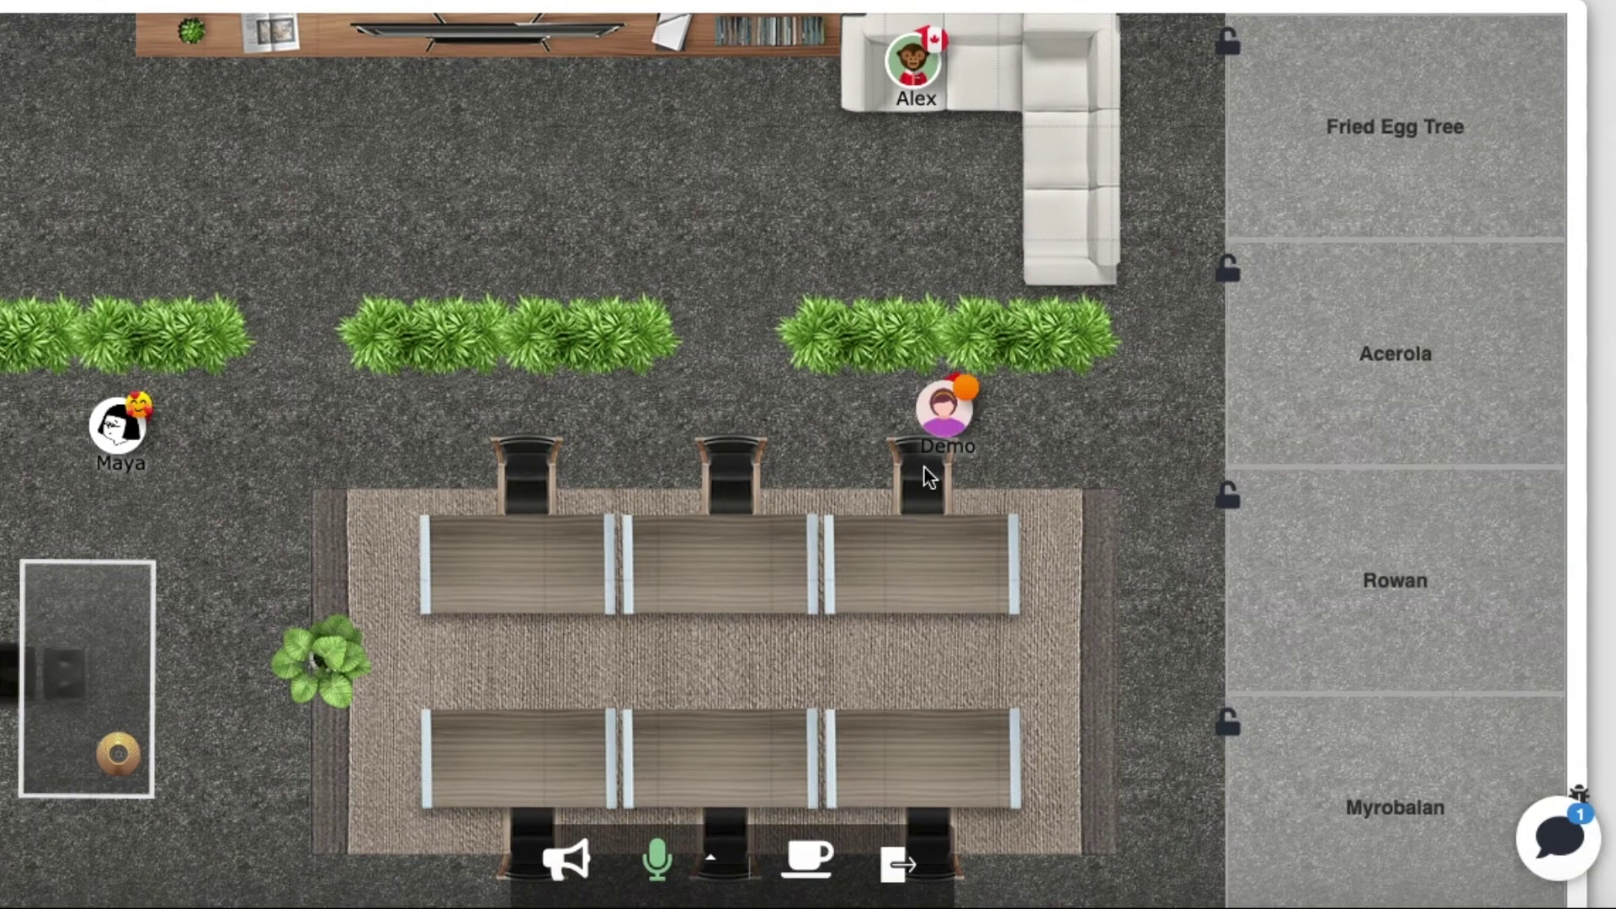
pyautogui.click(1557, 831)
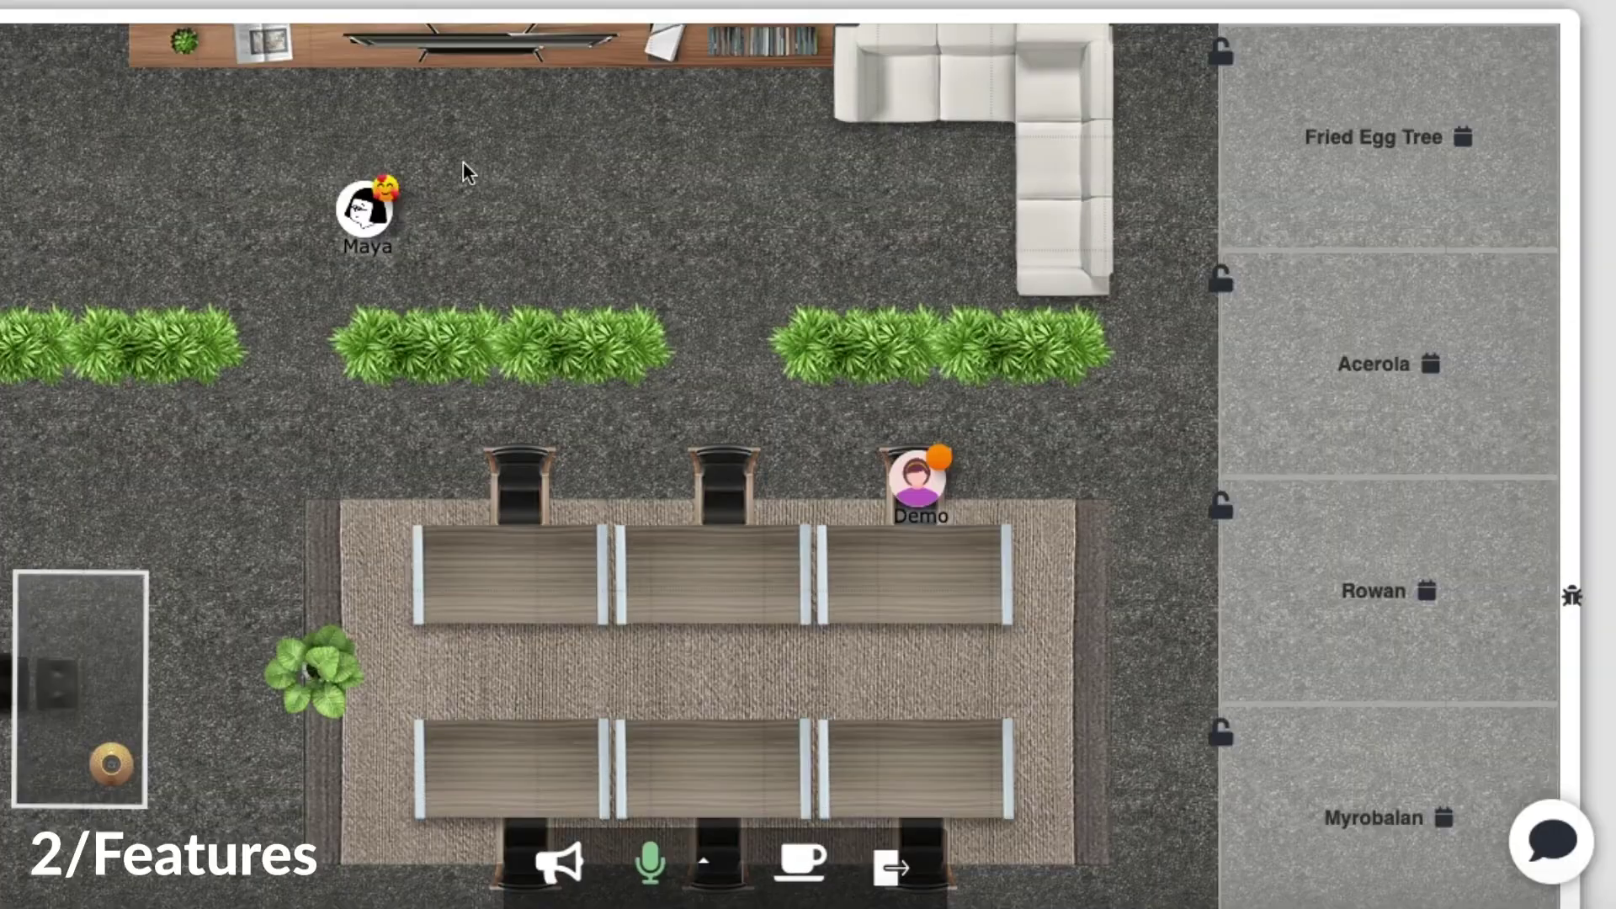
# Add a Screenshare object next to your avatar and share the Layouts application window
pyautogui.click(420, 184)
pyautogui.click(415, 171)
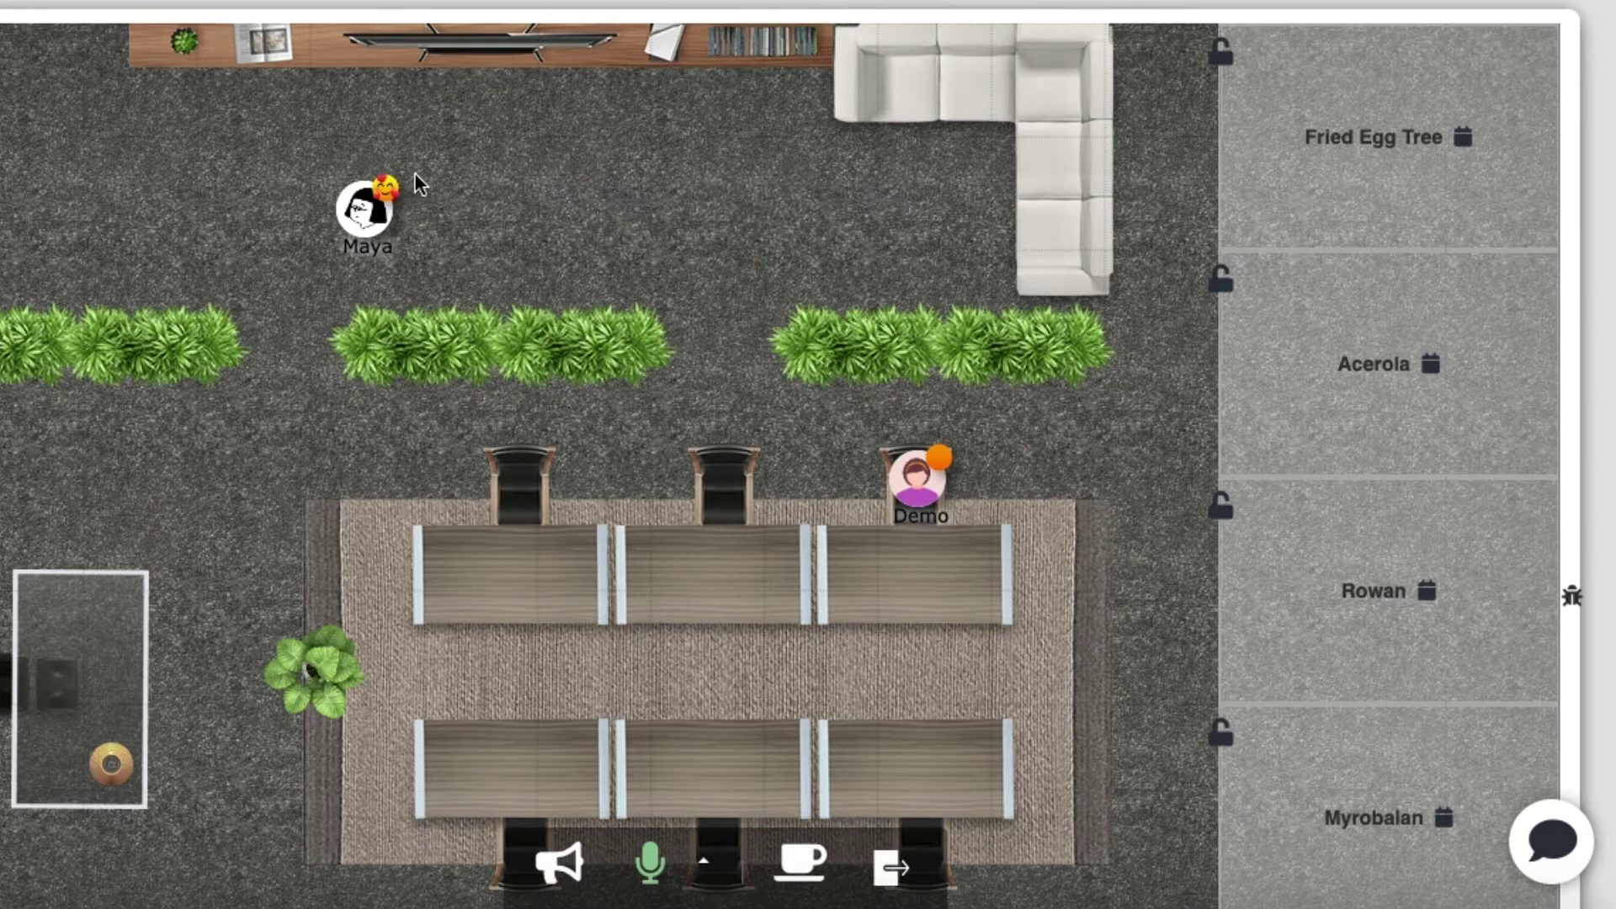
pyautogui.click(413, 175)
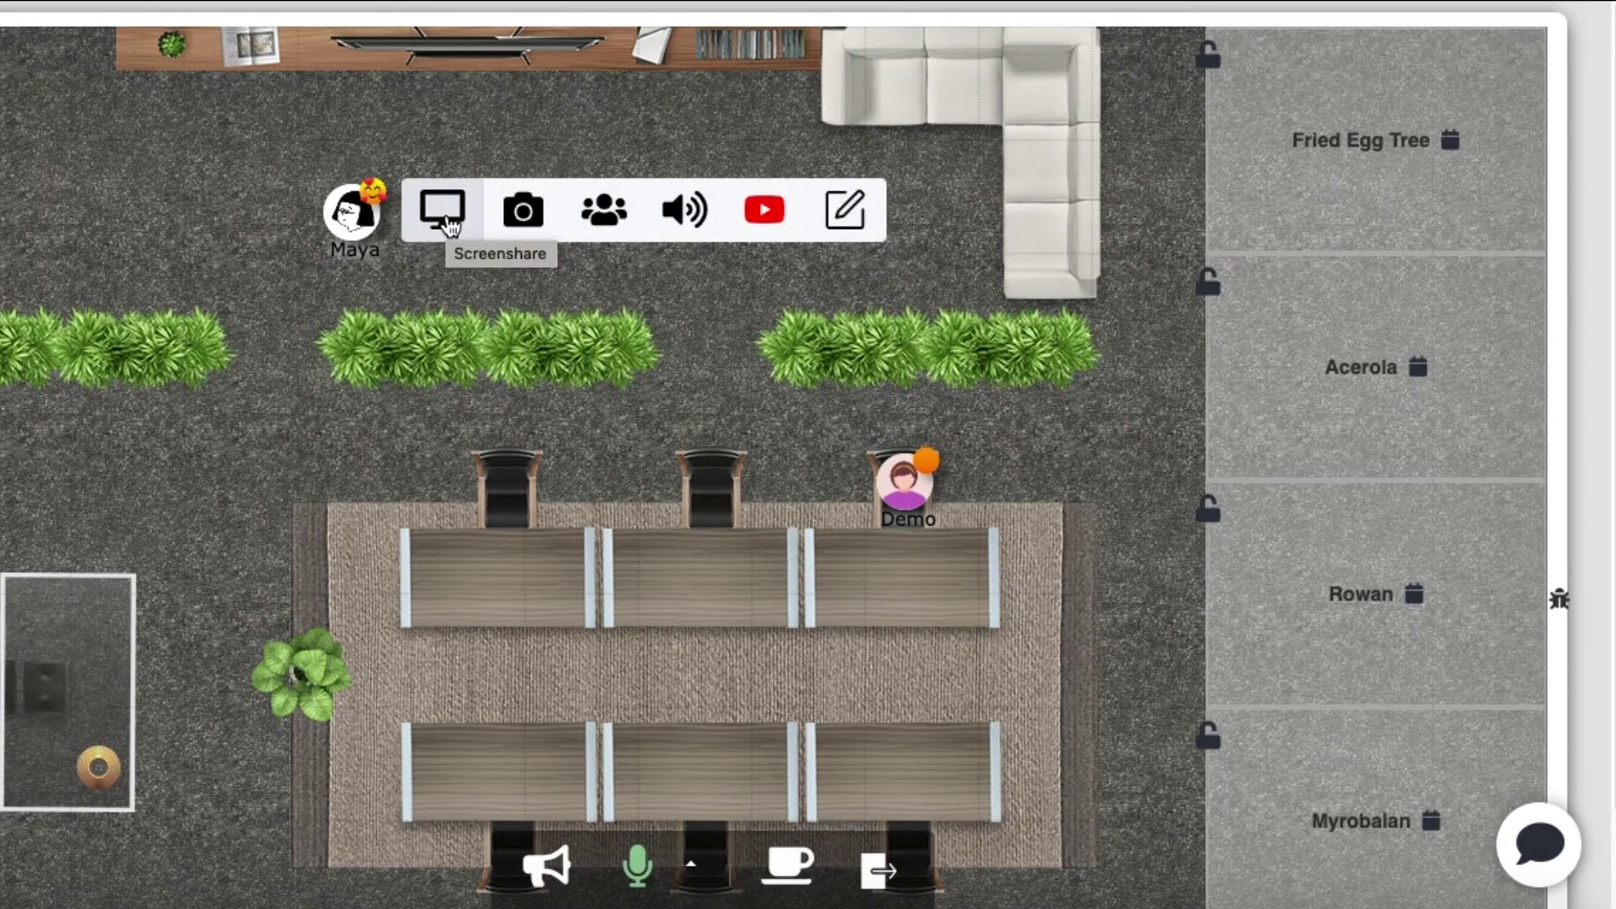
pyautogui.click(451, 209)
pyautogui.click(732, 120)
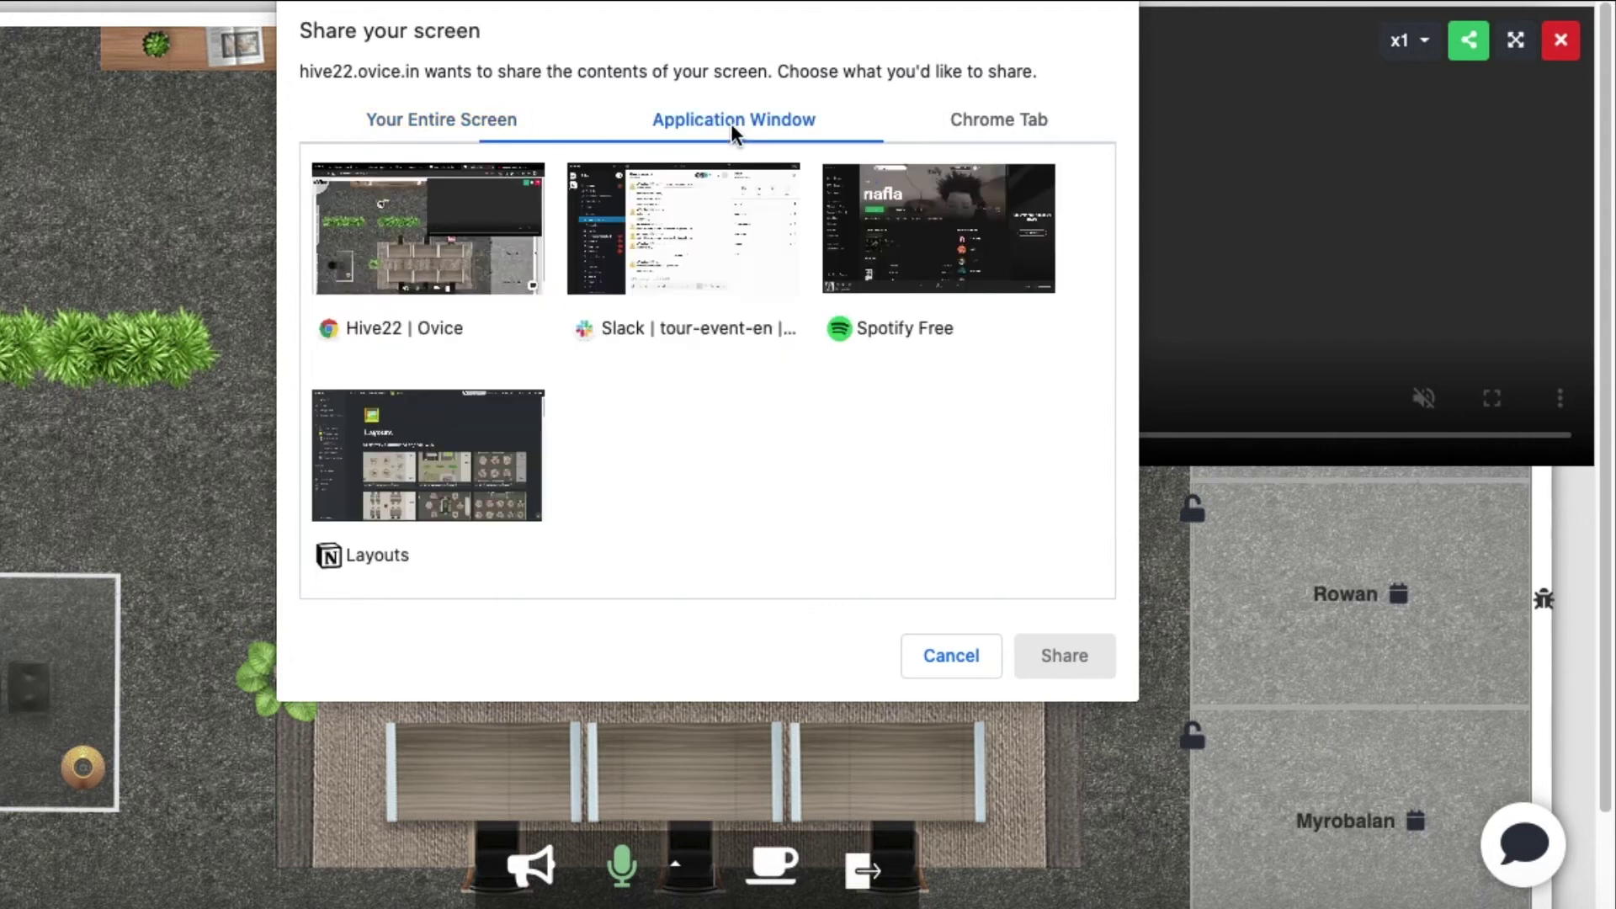
pyautogui.click(467, 496)
pyautogui.click(1066, 655)
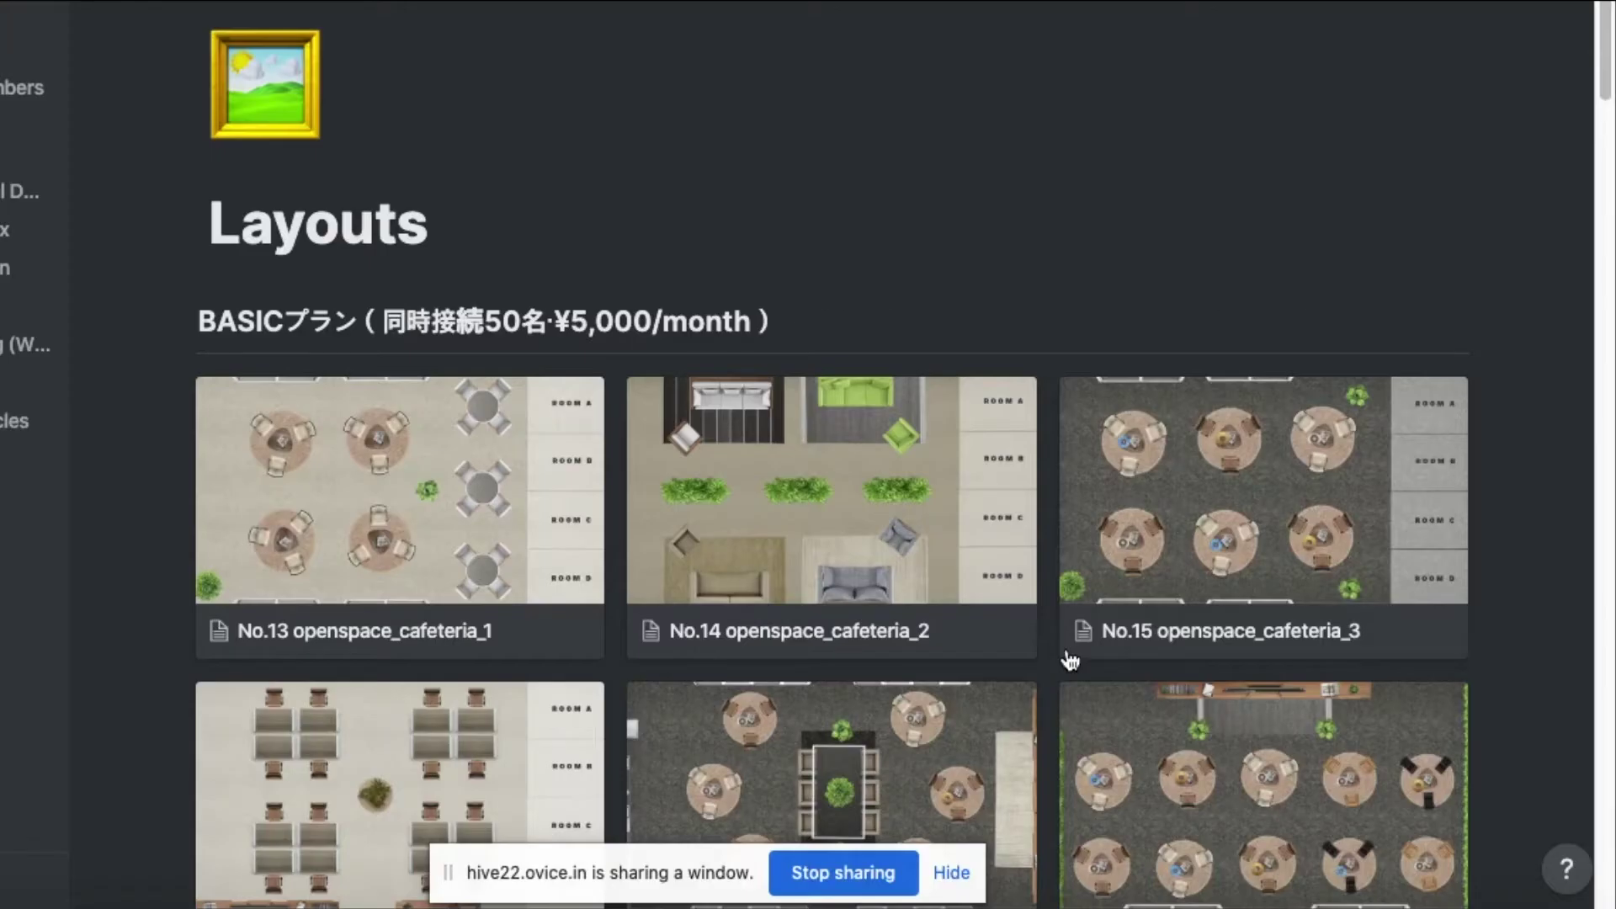
# Move the shared Layouts screen view over the plants and desks in the middle of the office floor
pyautogui.scroll(-1, 556, 462)
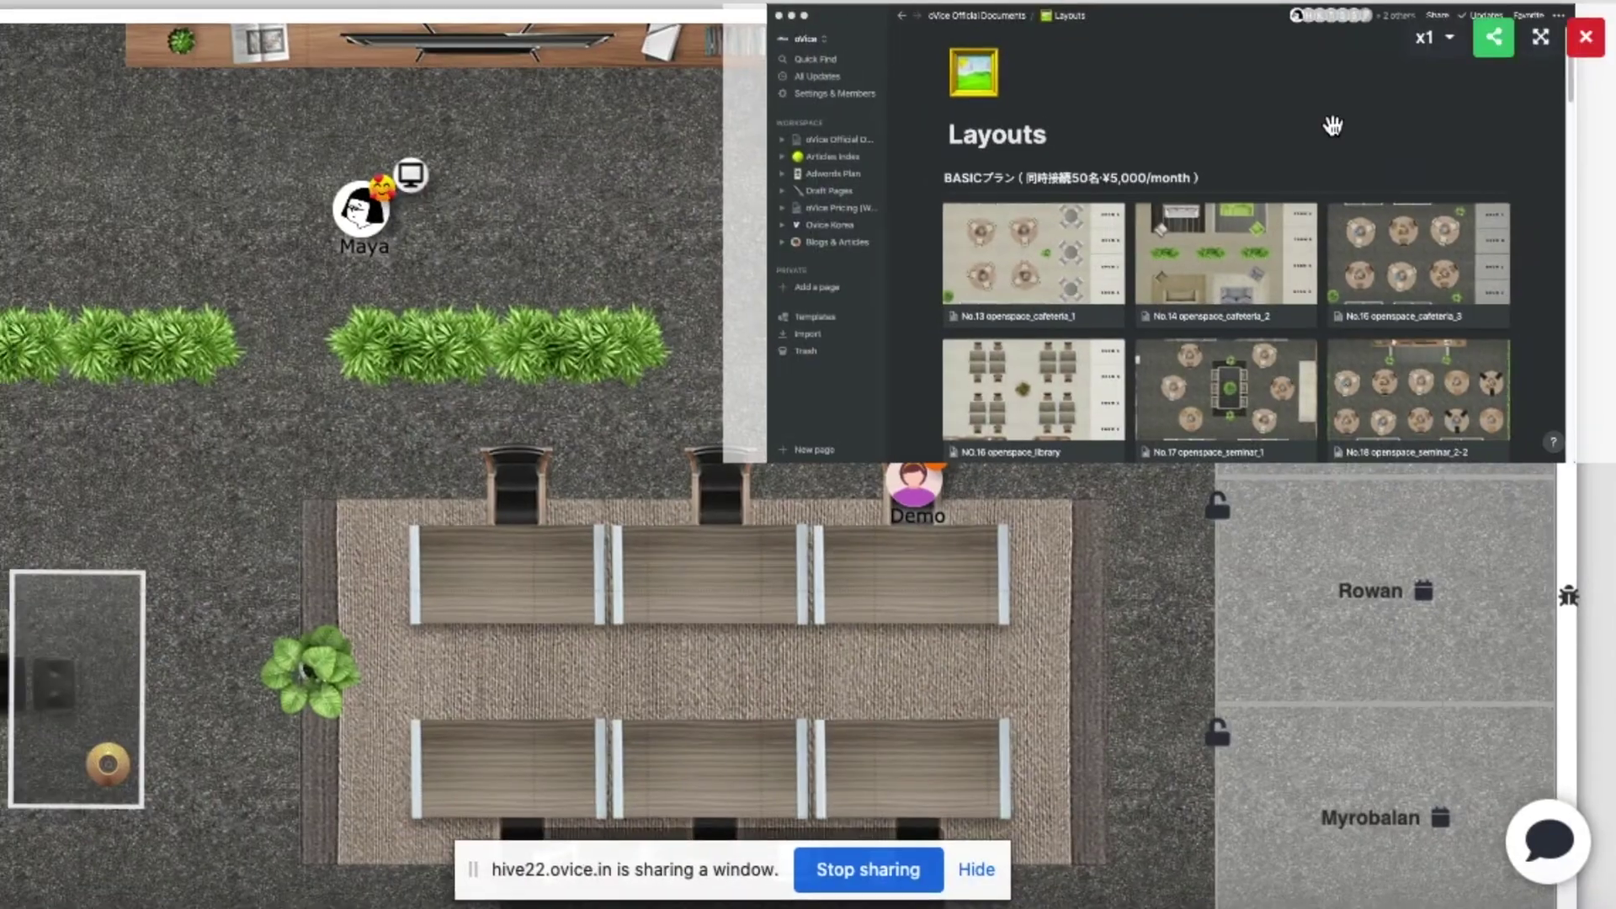
pyautogui.moveTo(1462, 521); pyautogui.dragTo(1204, 636)
pyautogui.moveTo(717, 407); pyautogui.dragTo(641, 442)
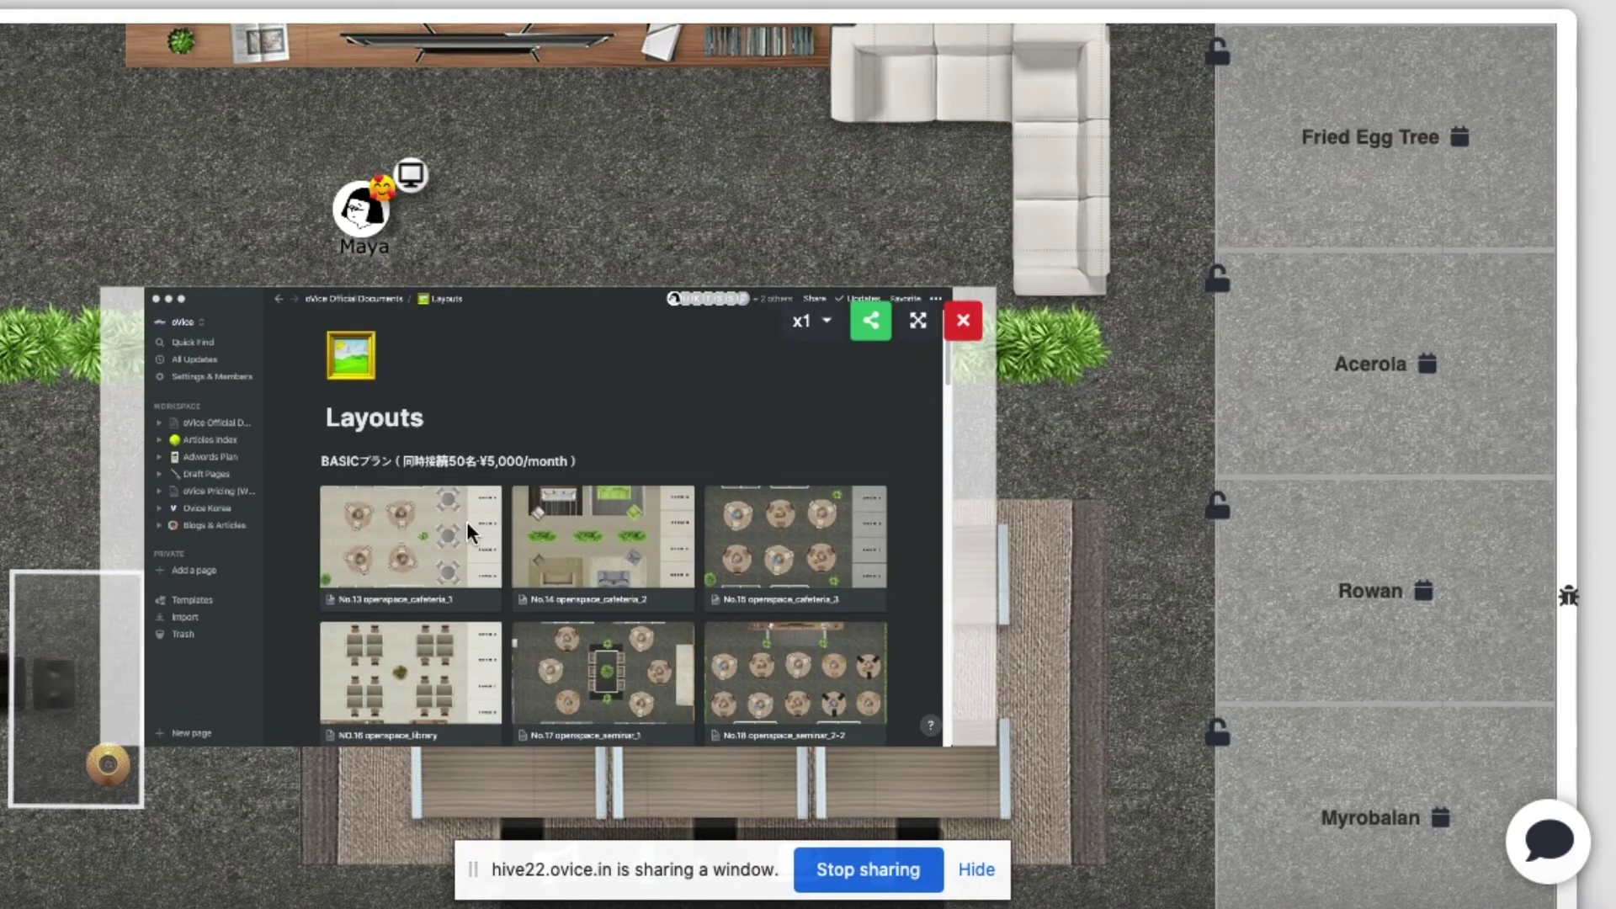
# Resize the shared Layouts screen view, move it over the sofa area and remove the screen share
pyautogui.moveTo(98, 289); pyautogui.dragTo(95, 250)
pyautogui.moveTo(416, 446); pyautogui.dragTo(881, 246)
pyautogui.click(1431, 85)
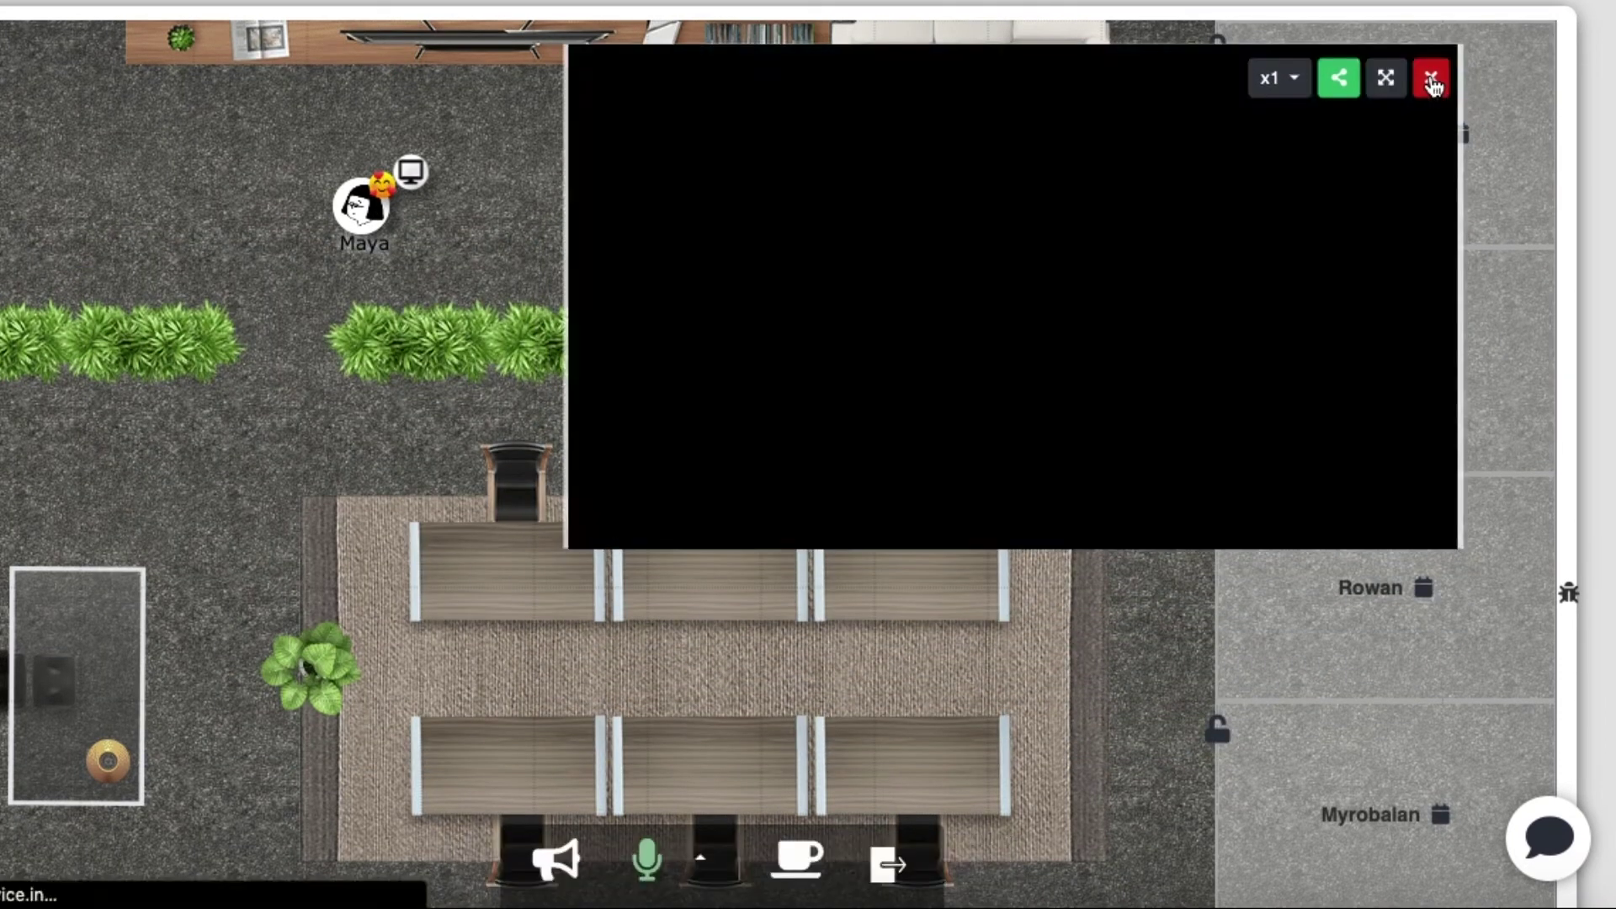
# Seat your avatar at the middle chair along the near side of the plants and turn on its camera
pyautogui.click(703, 471)
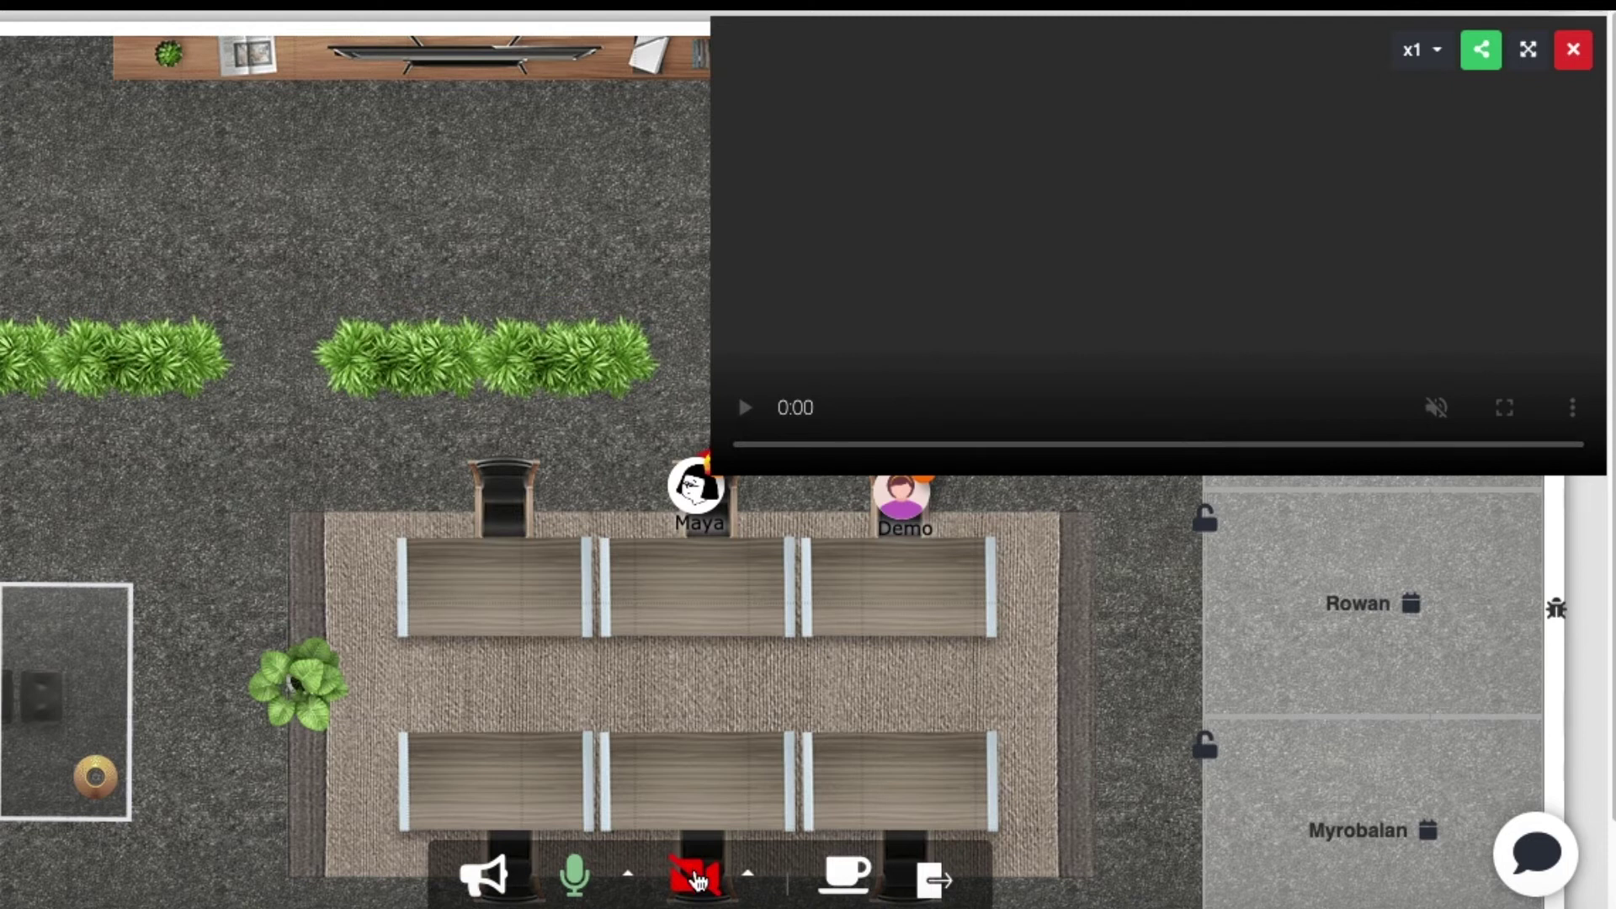
pyautogui.click(695, 877)
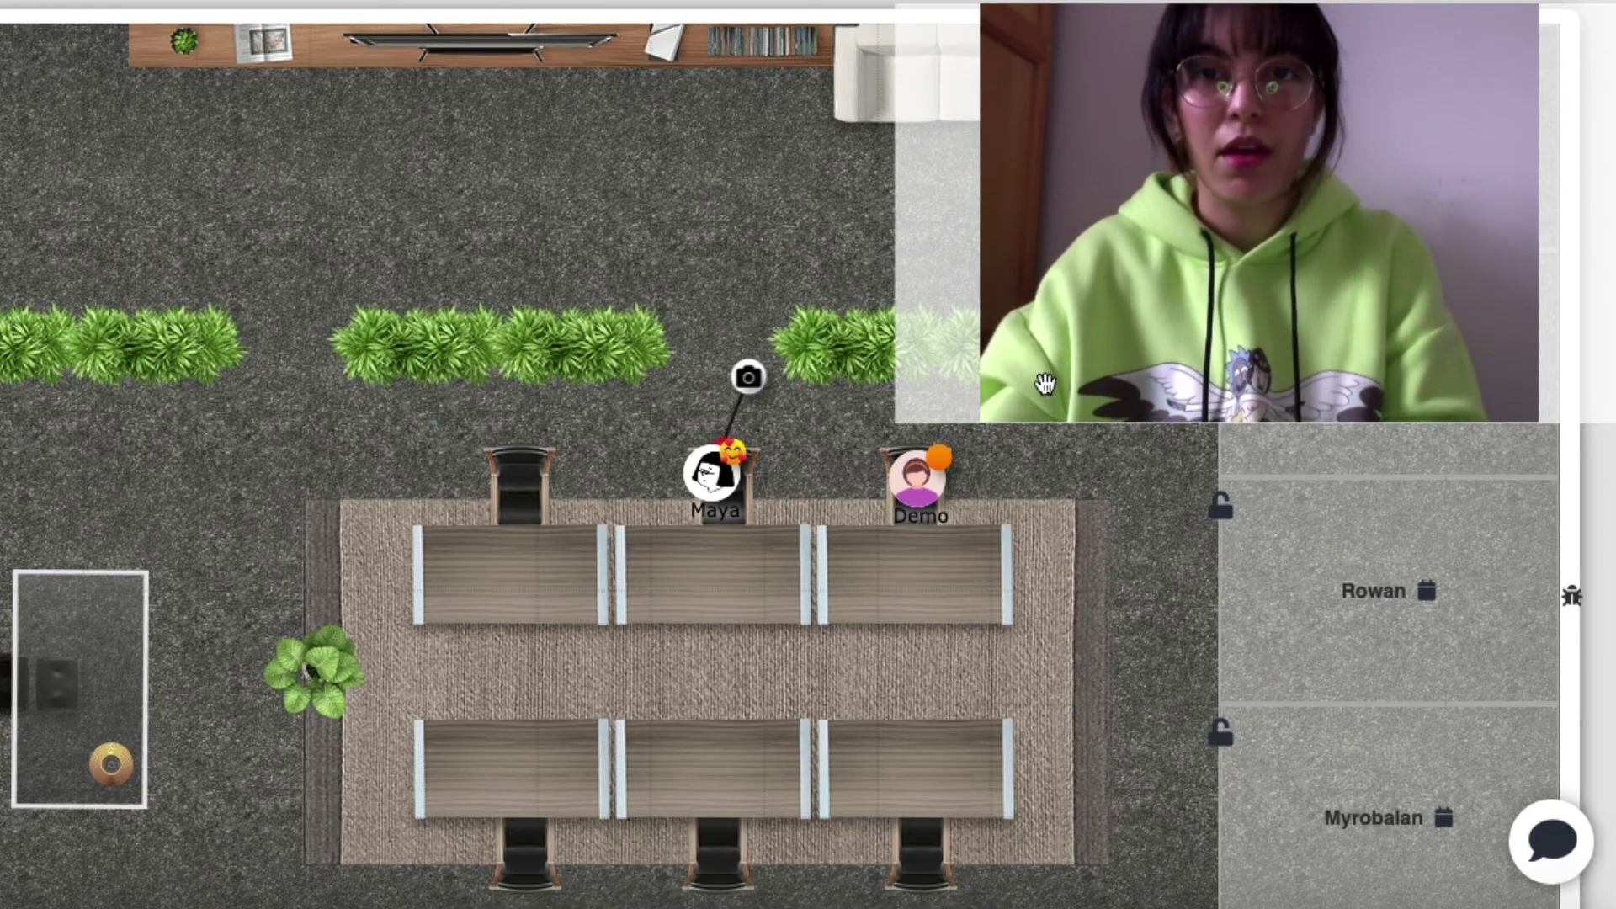
pyautogui.moveTo(1053, 373)
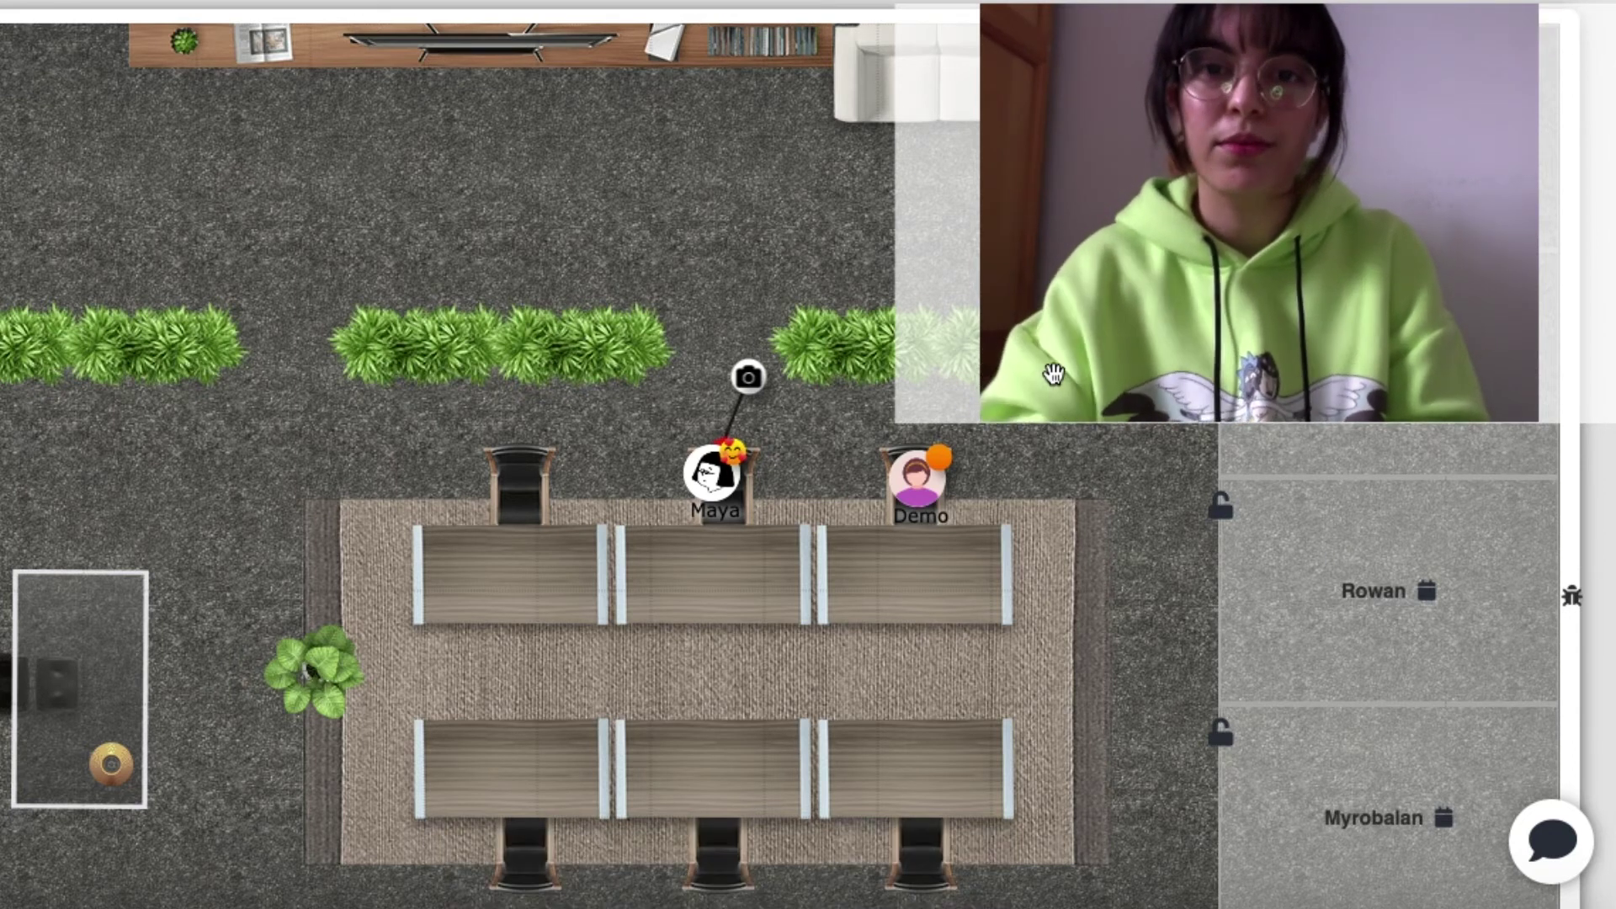
# Check which camera devices are available for the video, keeping the Default camera
pyautogui.moveTo(711, 579)
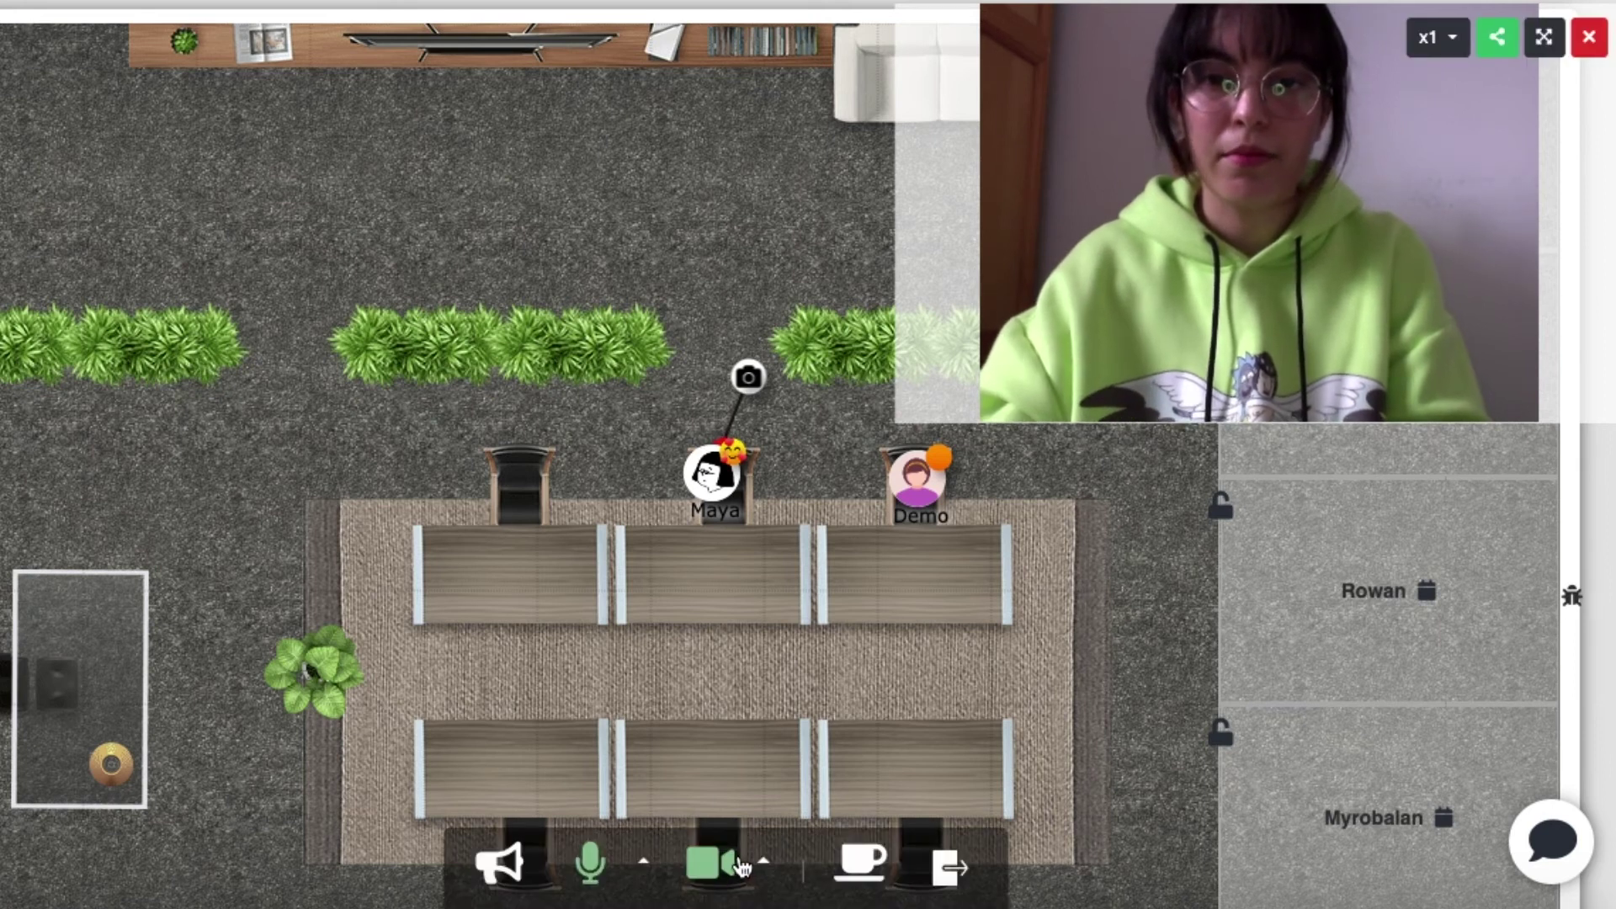
pyautogui.click(763, 867)
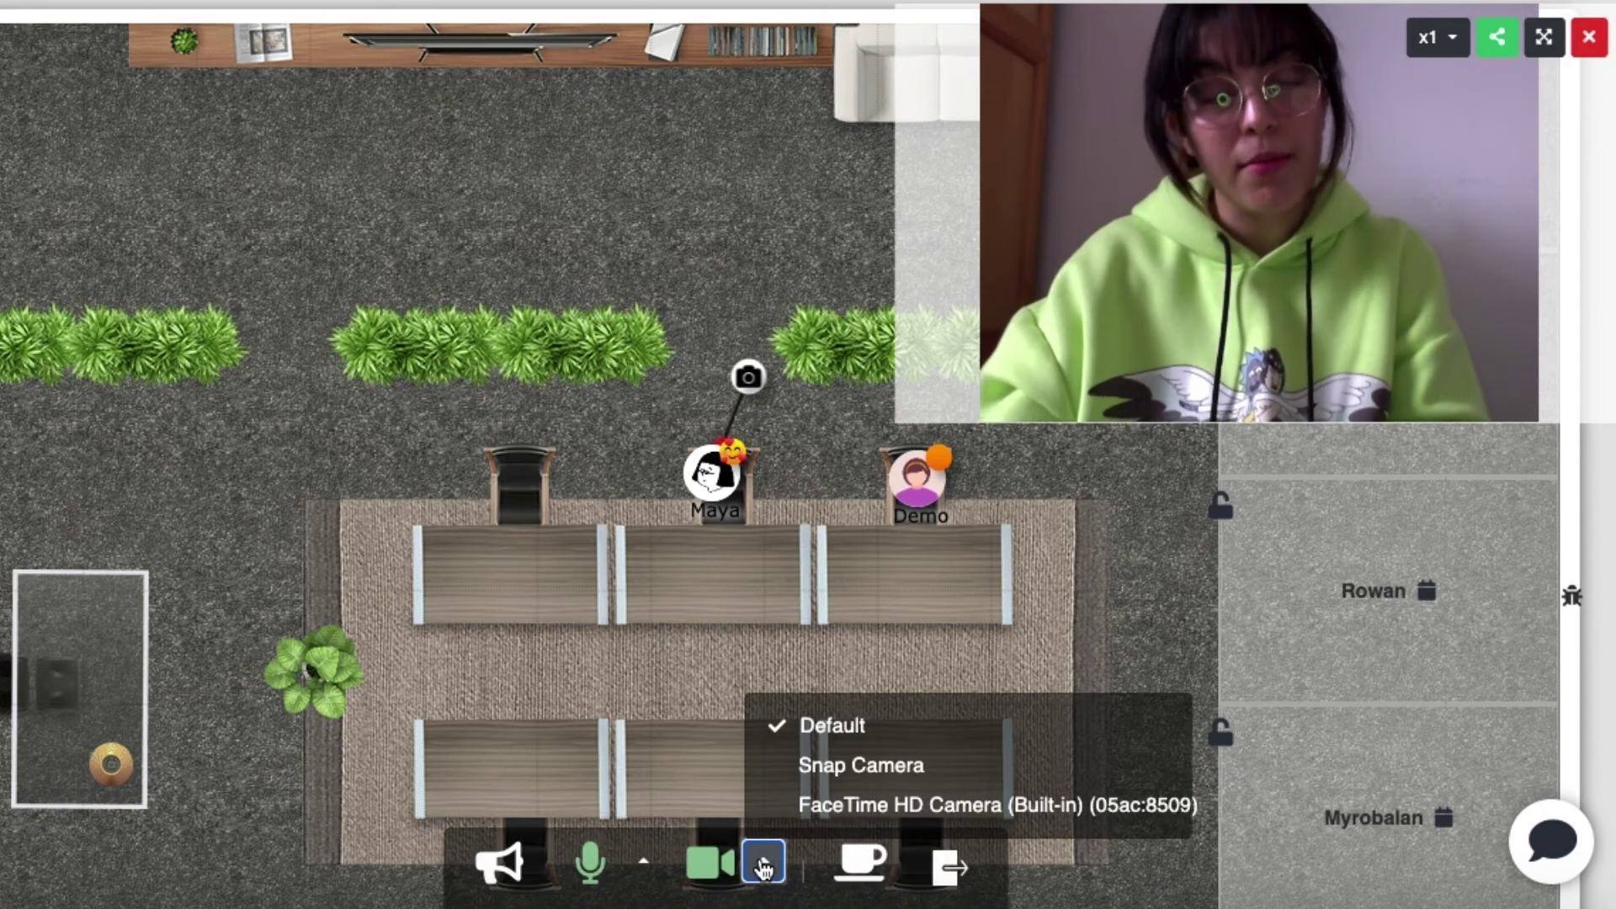
pyautogui.click(763, 867)
pyautogui.hotkey('ctrl', 'Right')
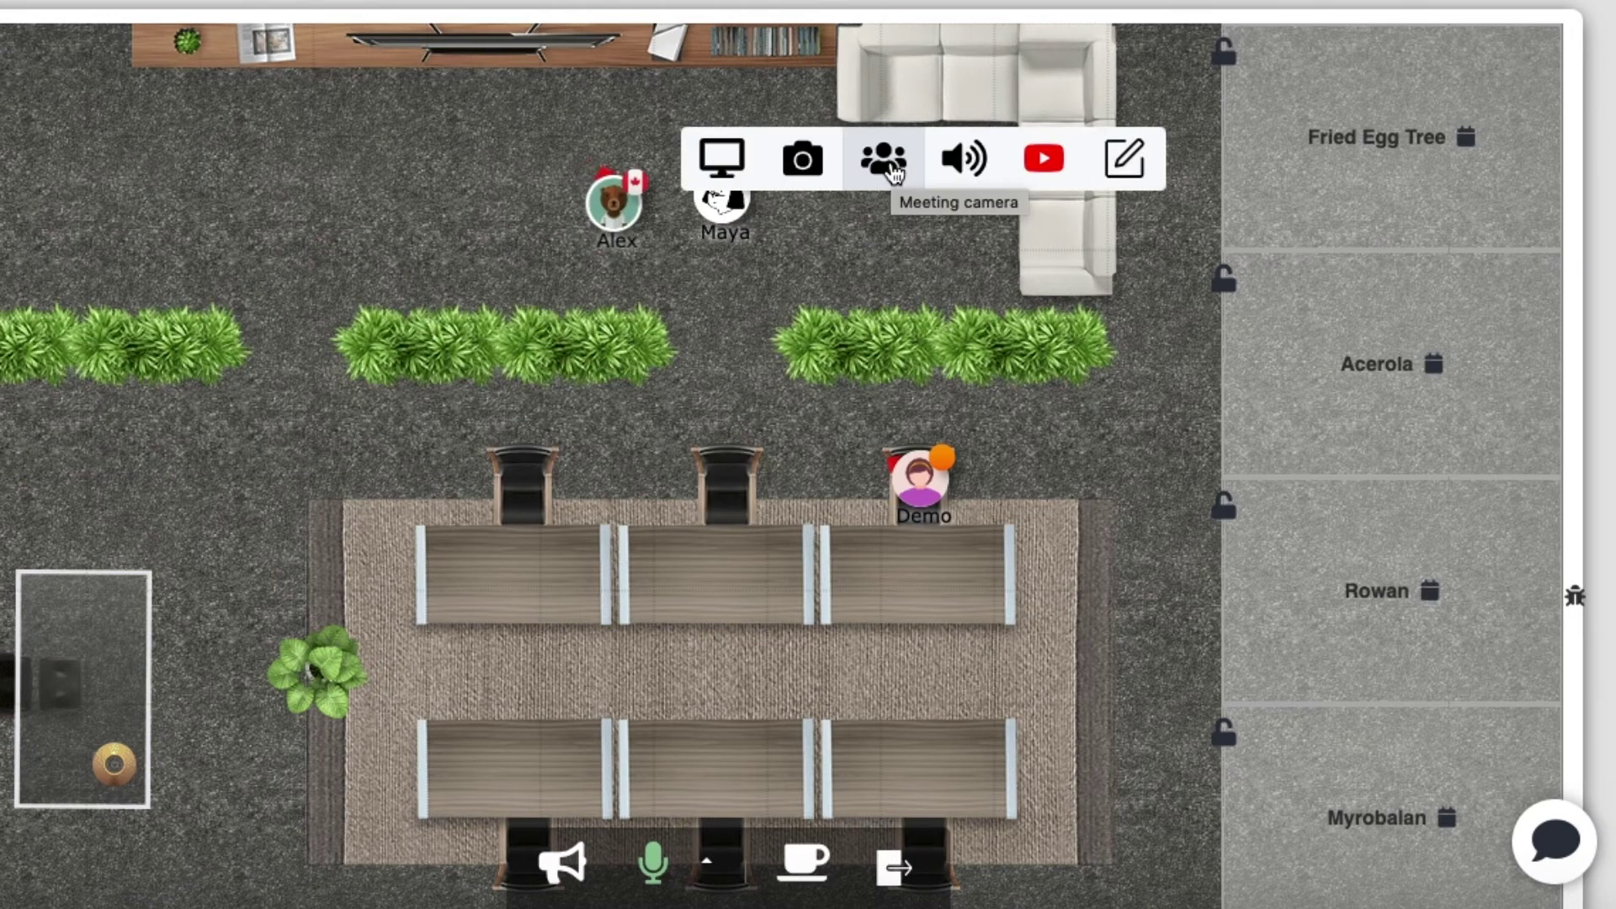
# Add a Meeting camera object beside your avatar and turn on your camera in it
pyautogui.click(891, 159)
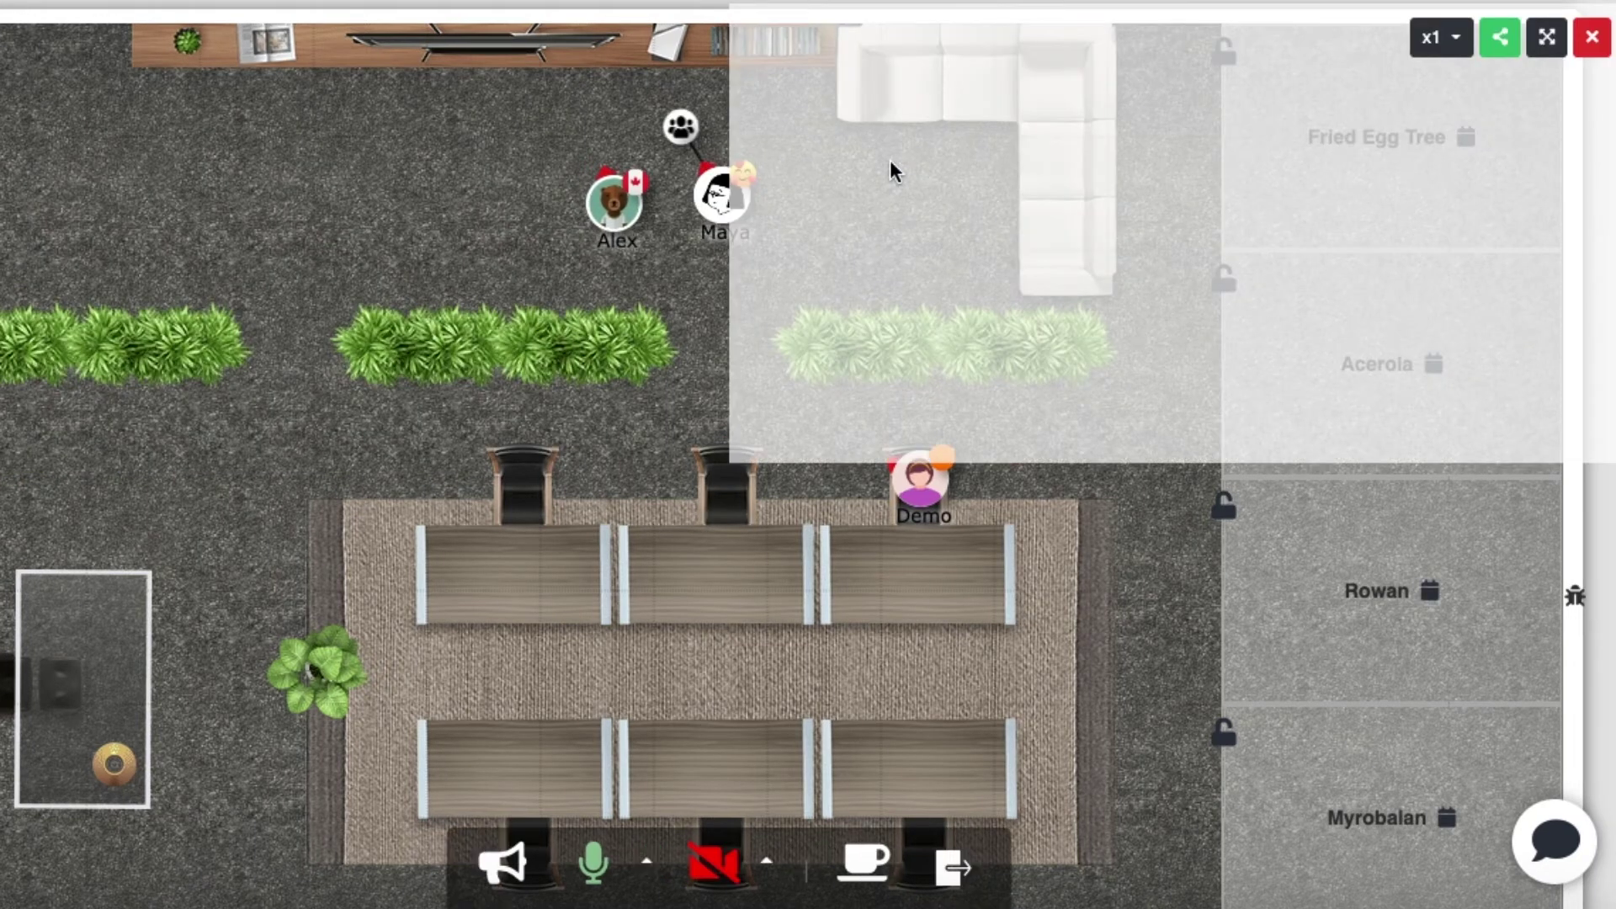
pyautogui.click(716, 863)
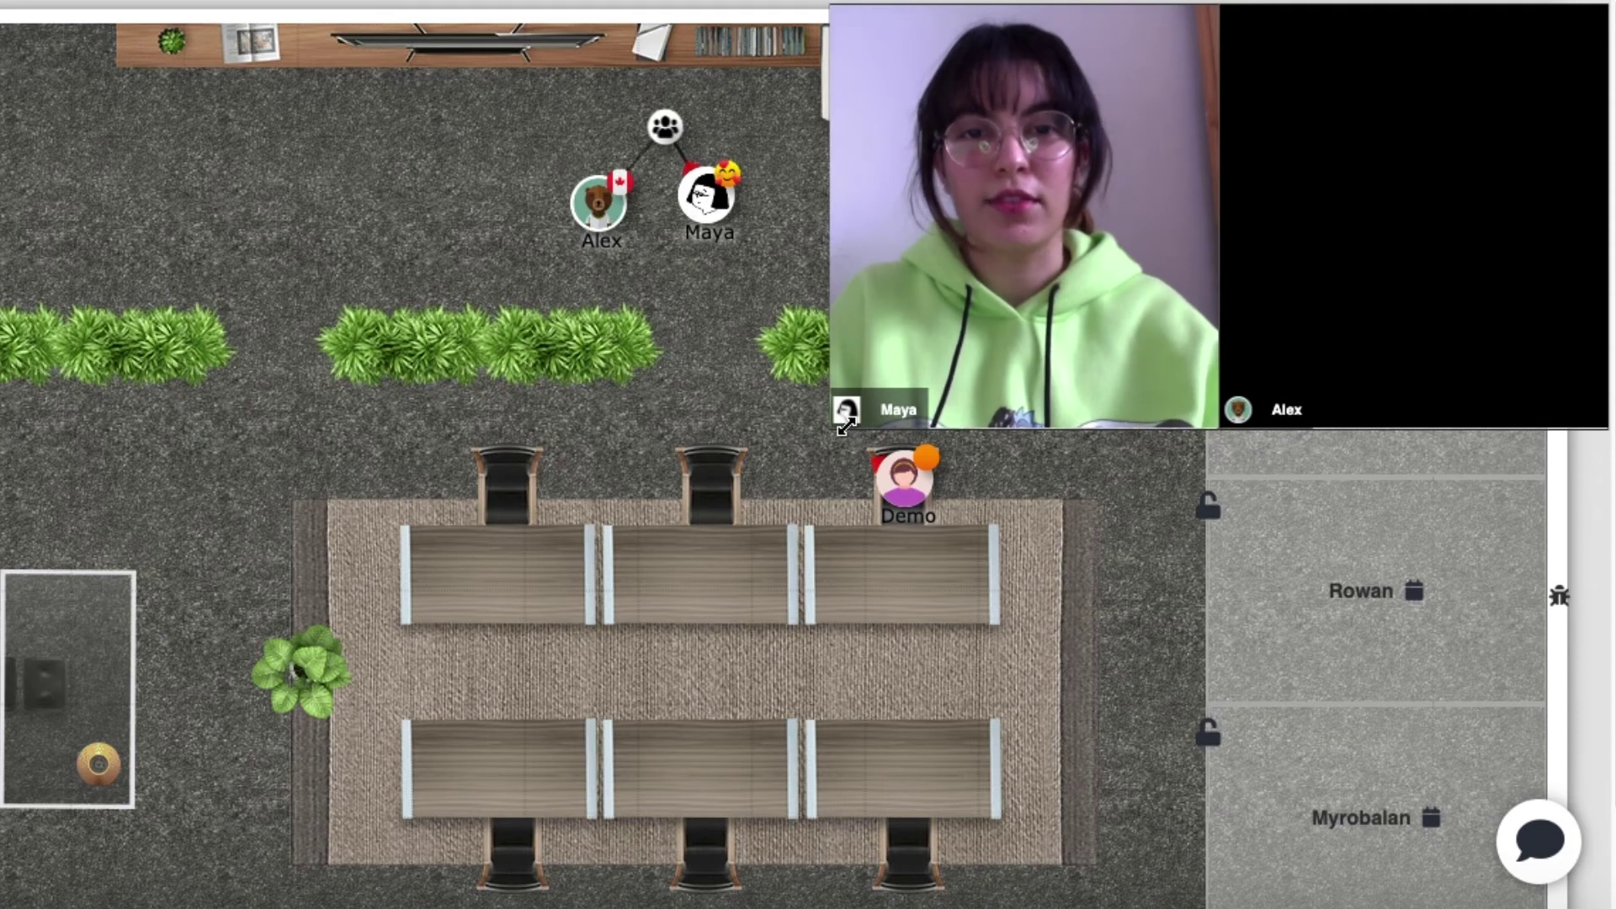
pyautogui.moveTo(844, 417)
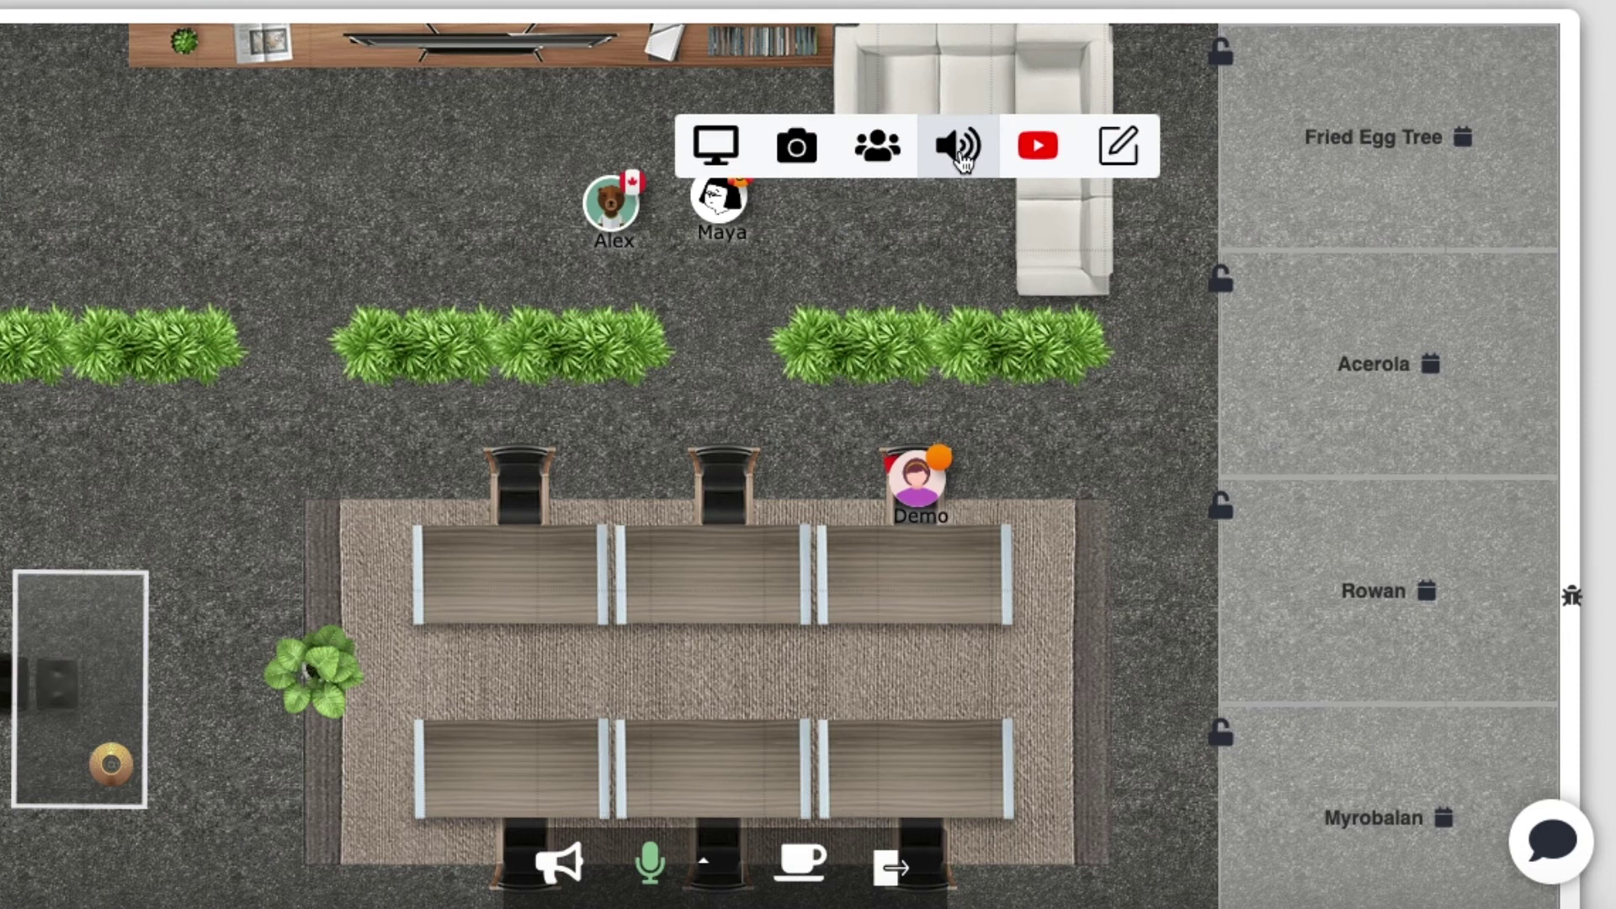
# Add a speaker object next to your avatar and move the avatar towards the sofa
pyautogui.click(962, 158)
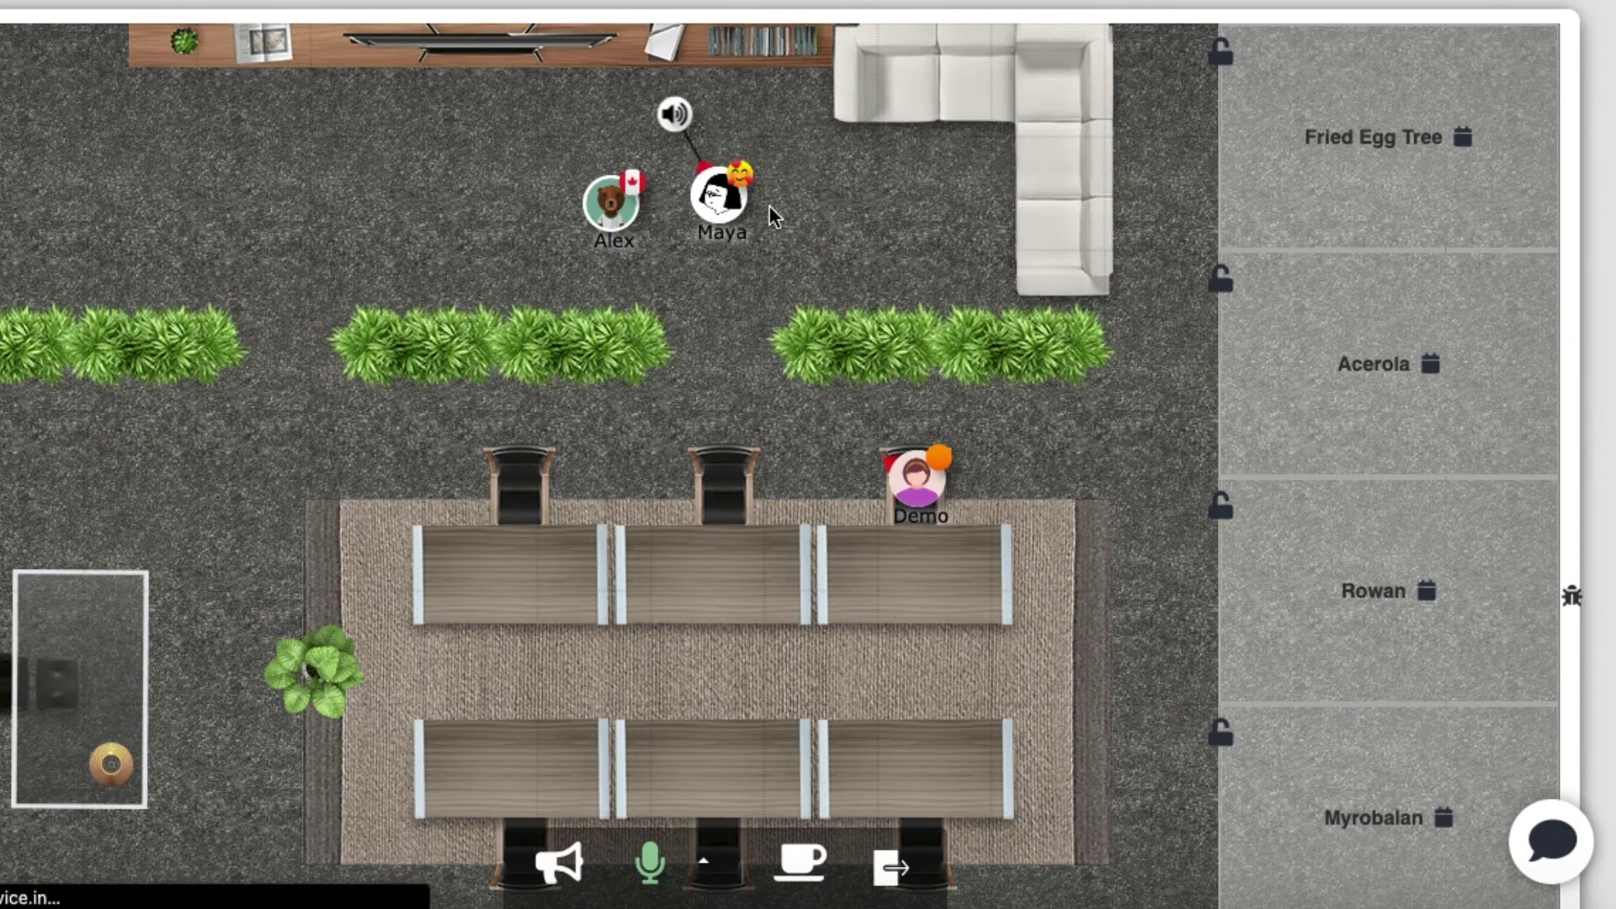
pyautogui.moveTo(753, 214); pyautogui.dragTo(871, 167)
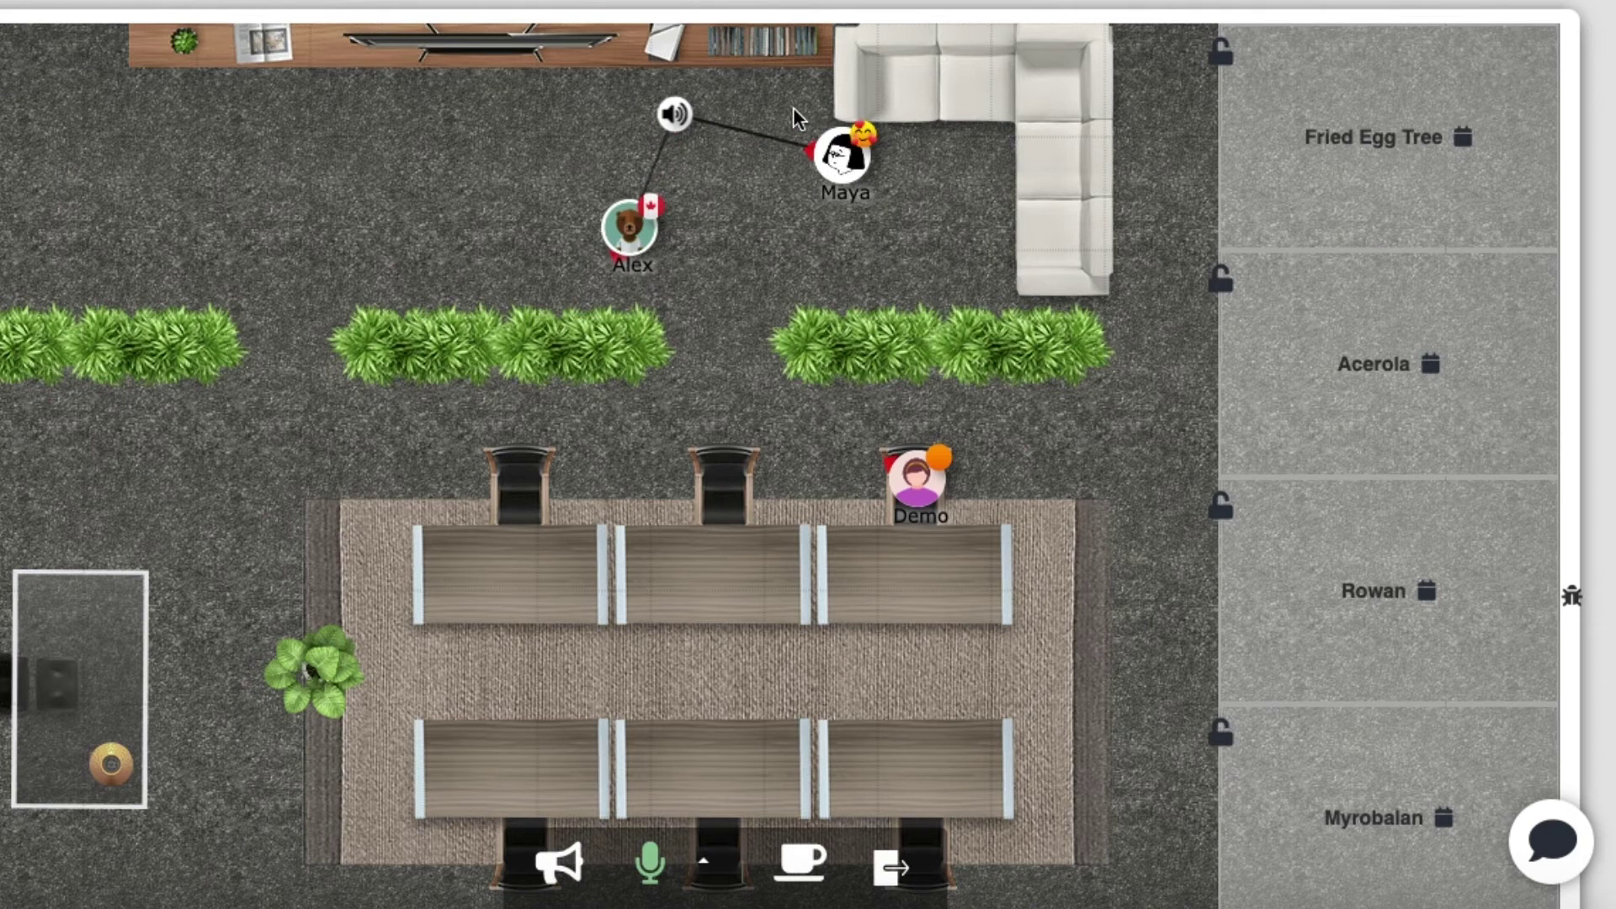
pyautogui.moveTo(795, 118); pyautogui.dragTo(930, 217)
pyautogui.click(1072, 217)
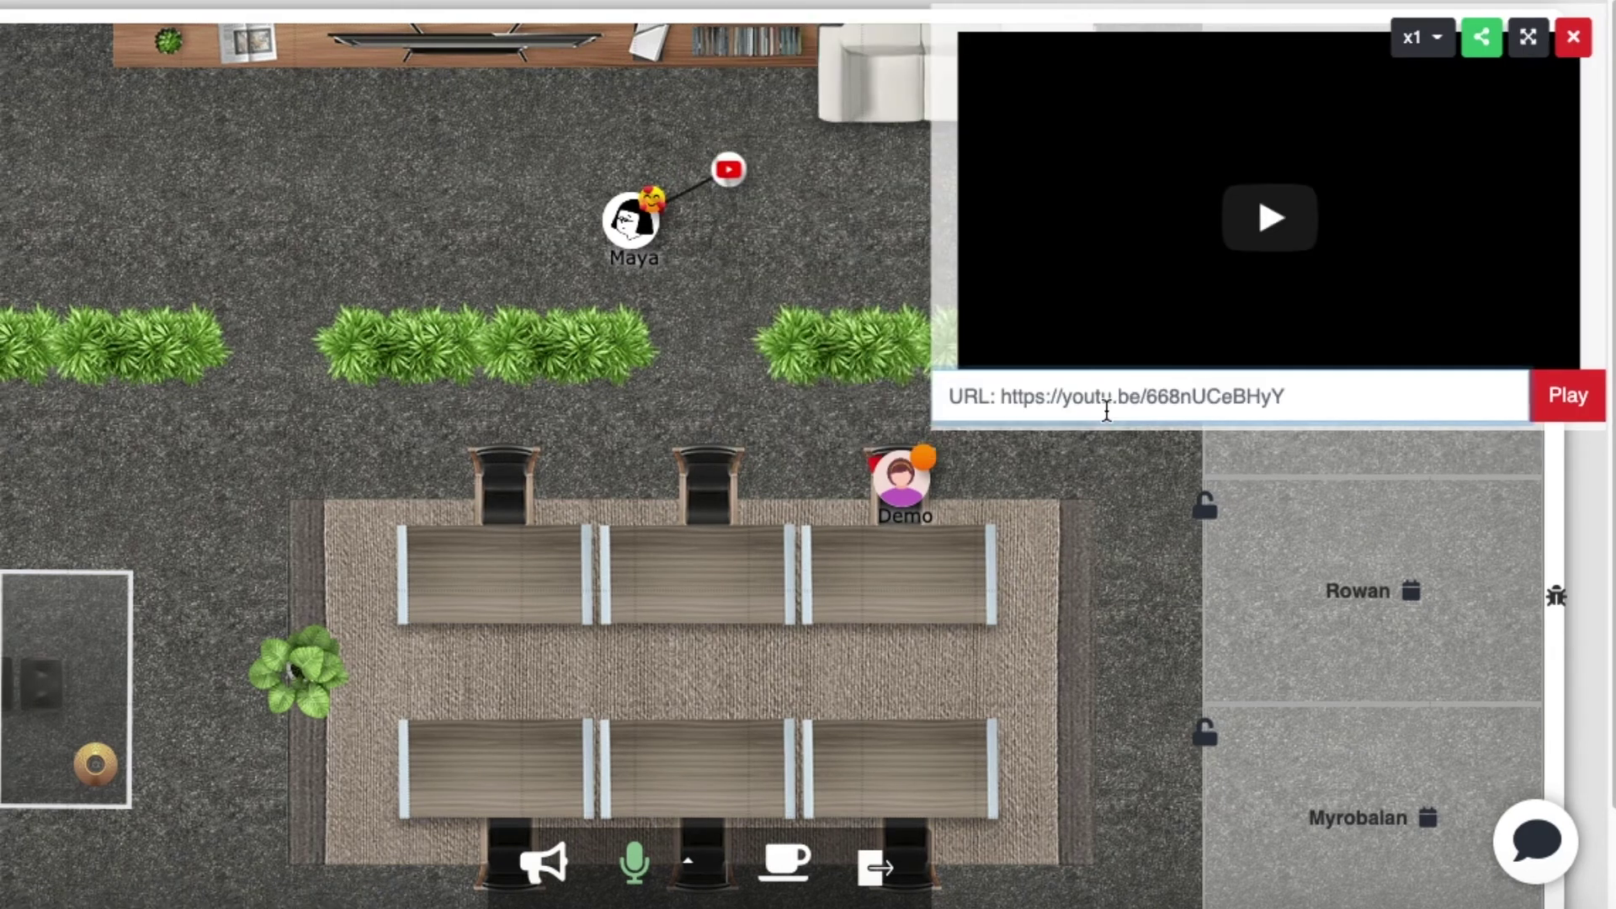
pyautogui.click(1107, 413)
pyautogui.write('https://www.youtube.com/watch?v=aNDZqG-U7rk')
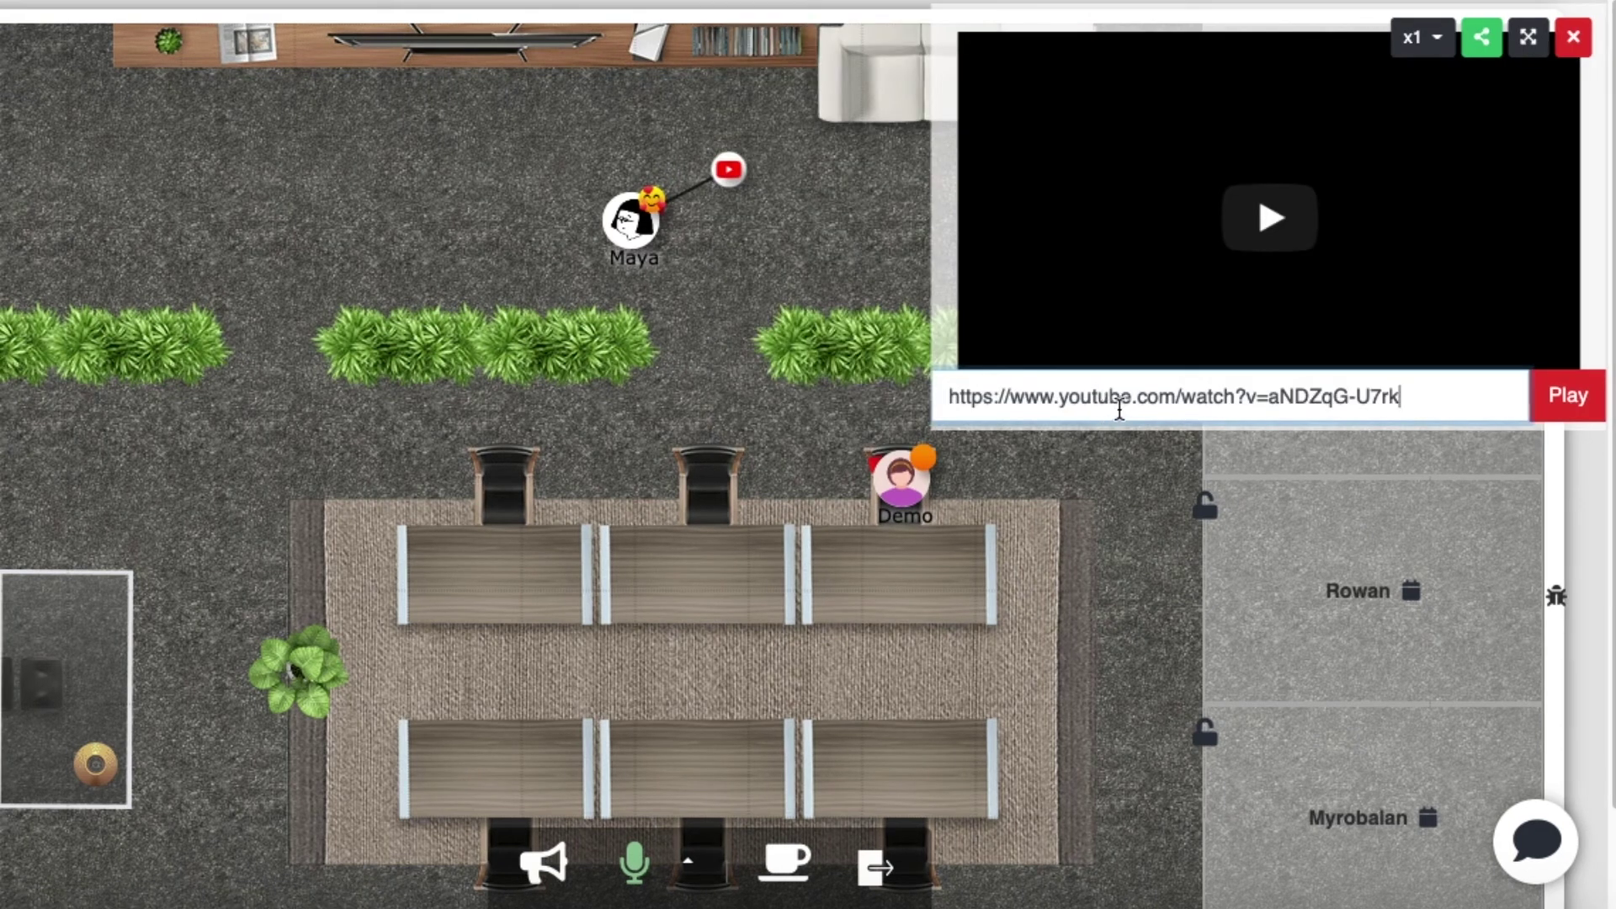
pyautogui.click(1568, 395)
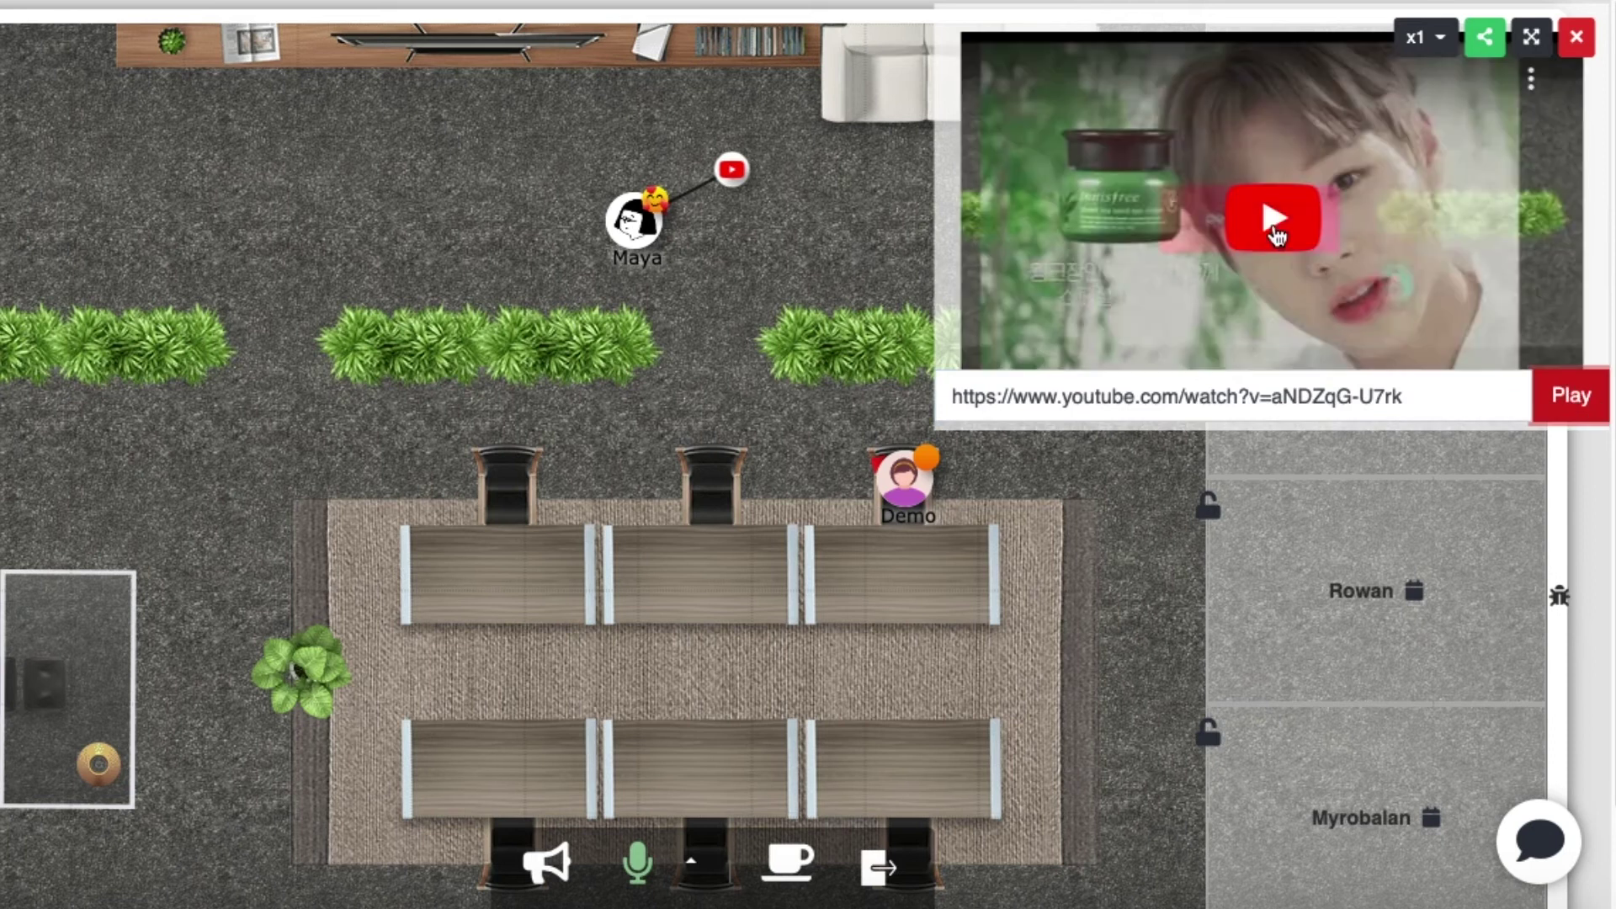
pyautogui.click(1274, 227)
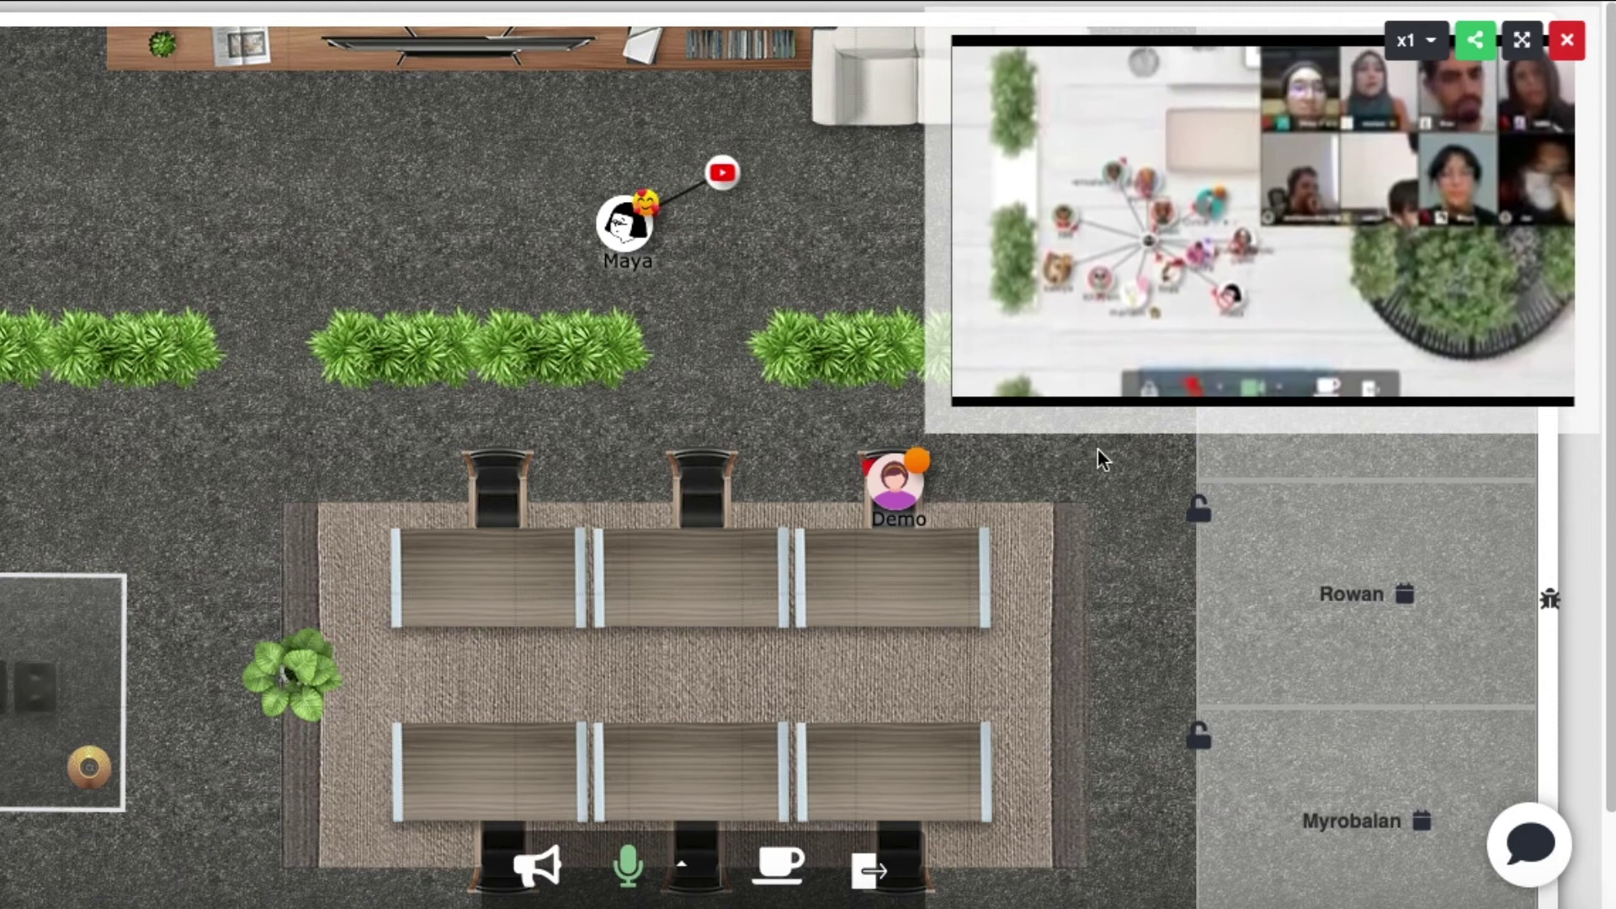
# Add a text note object beside your avatar, write "Hello there!" in it and share it
pyautogui.click(1076, 199)
pyautogui.click(1155, 198)
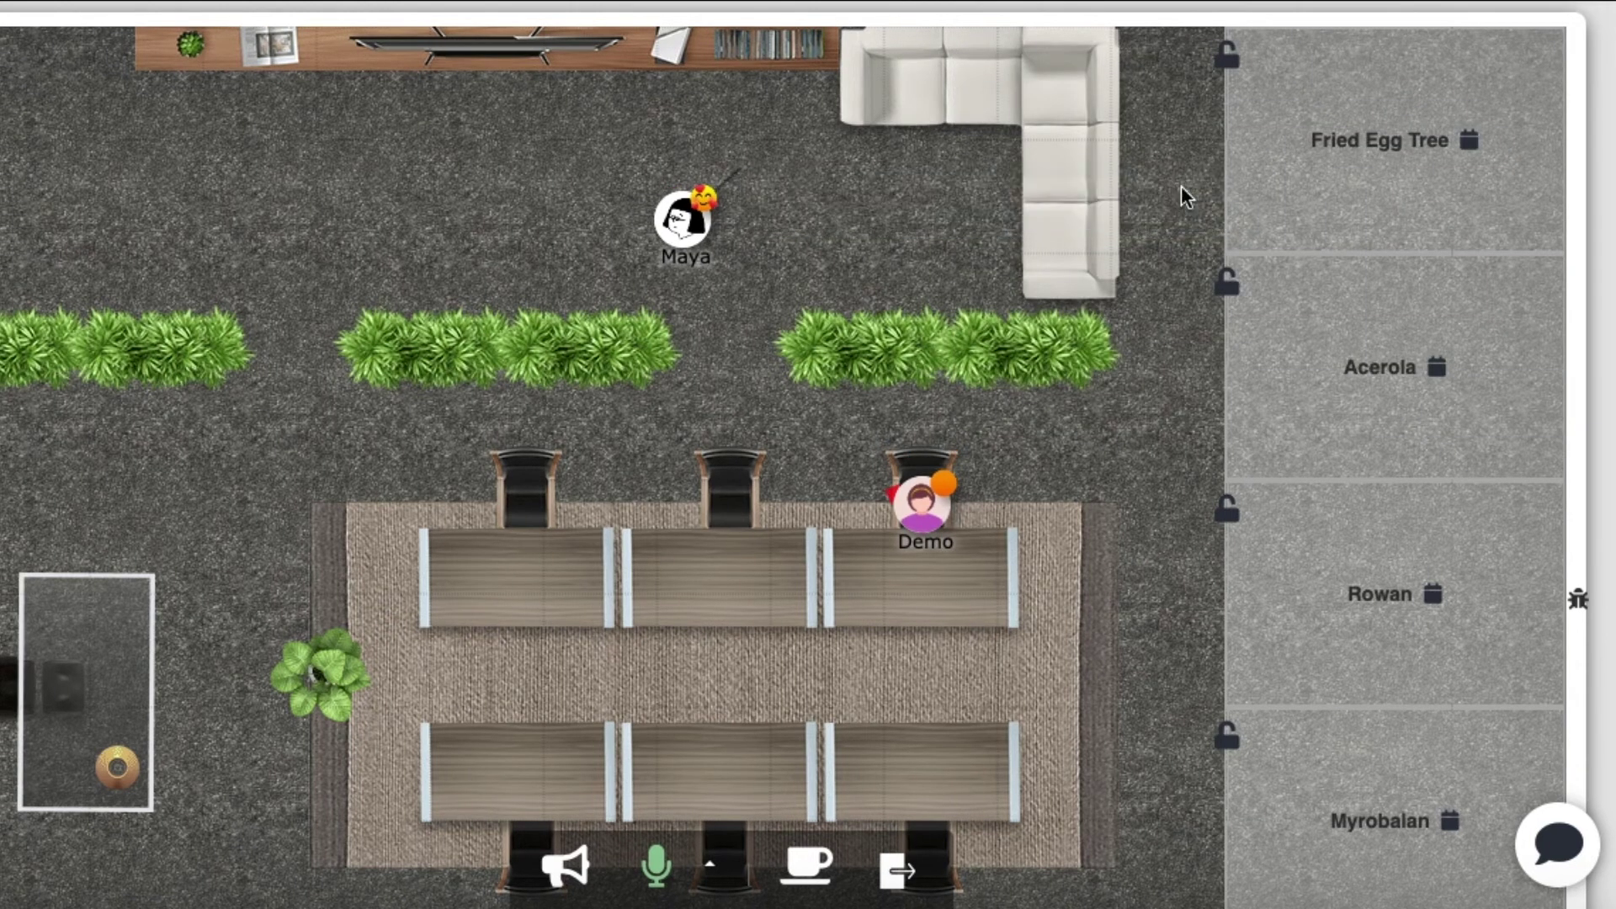
pyautogui.write('Hello there!')
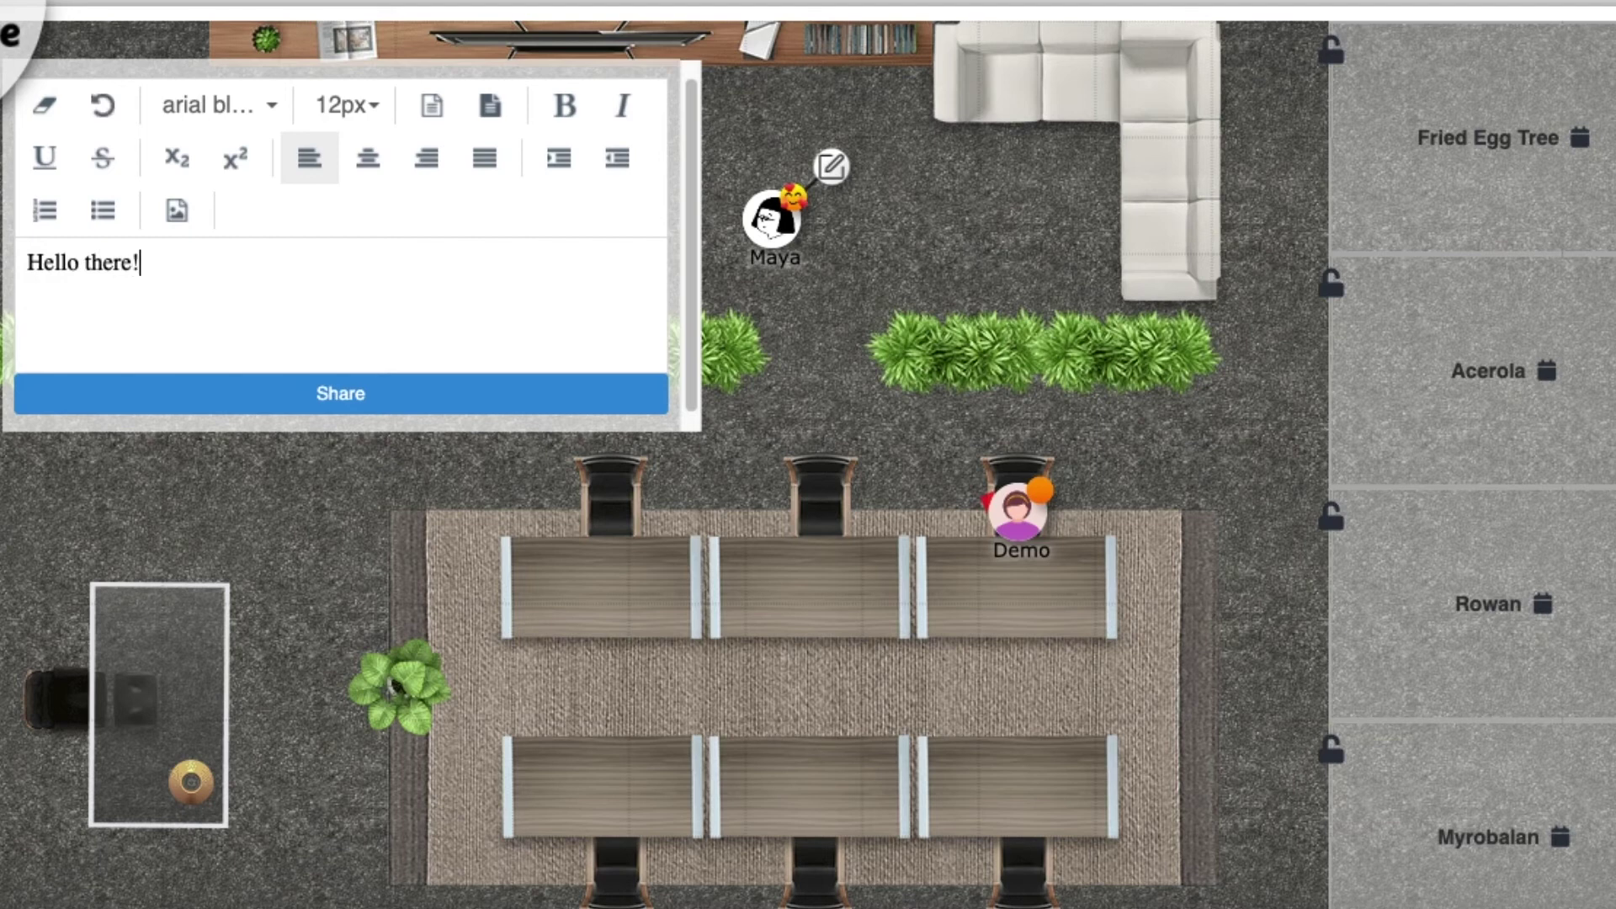
pyautogui.click(488, 405)
# View the shared note from the Demo avatar's side, placed near the note, and remove the note from your own view
pyautogui.click(896, 260)
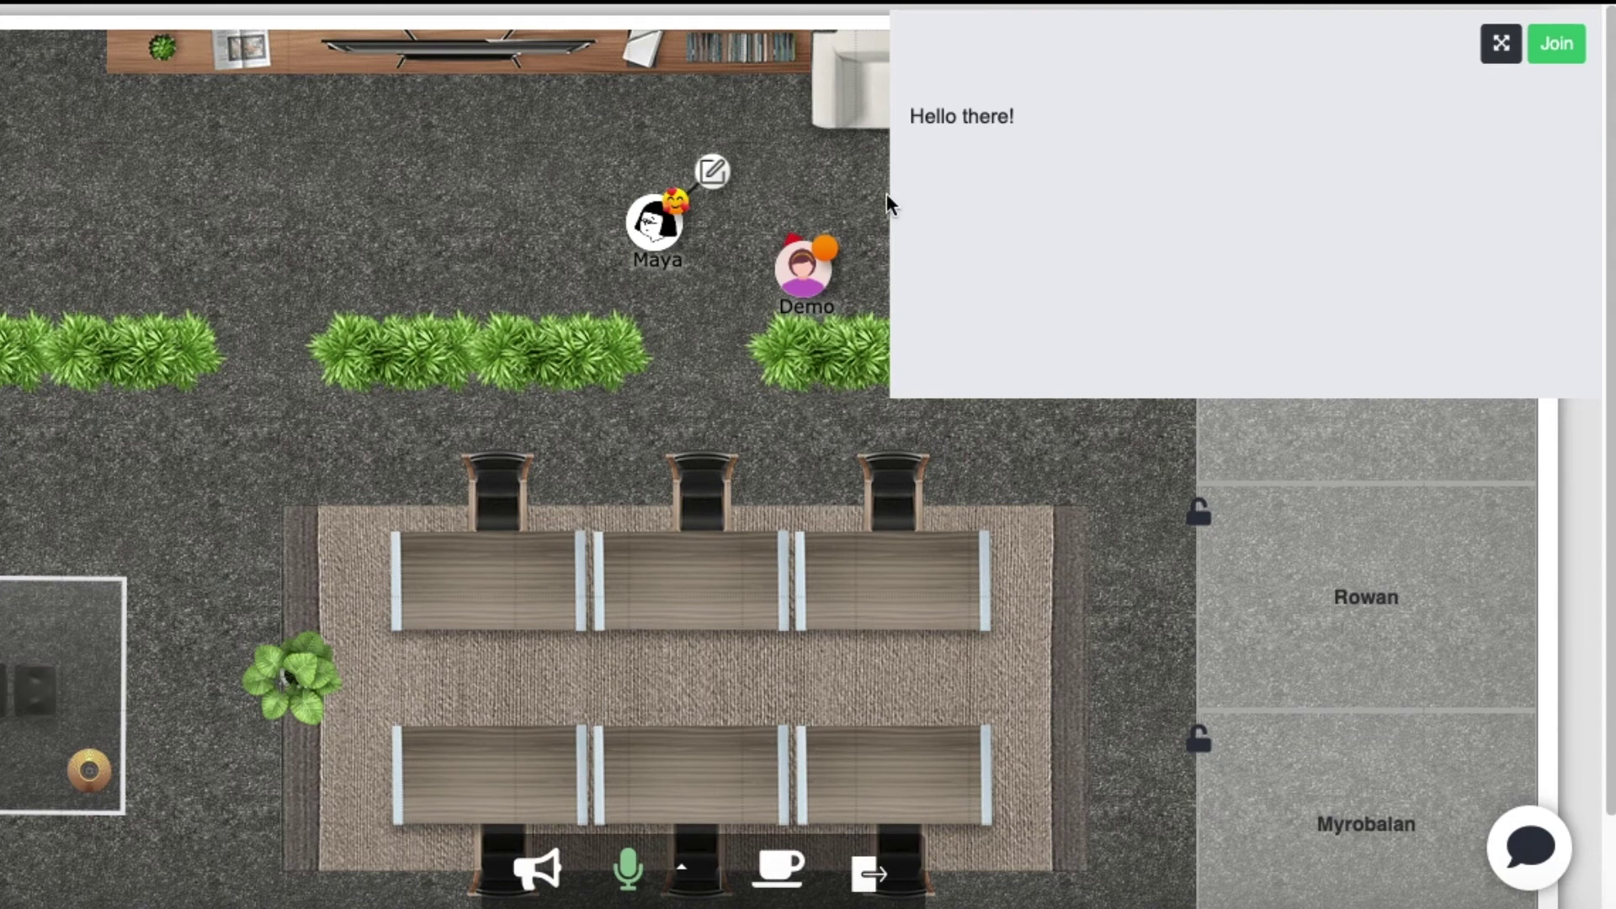
pyautogui.hotkey('ctrl', 'Left')
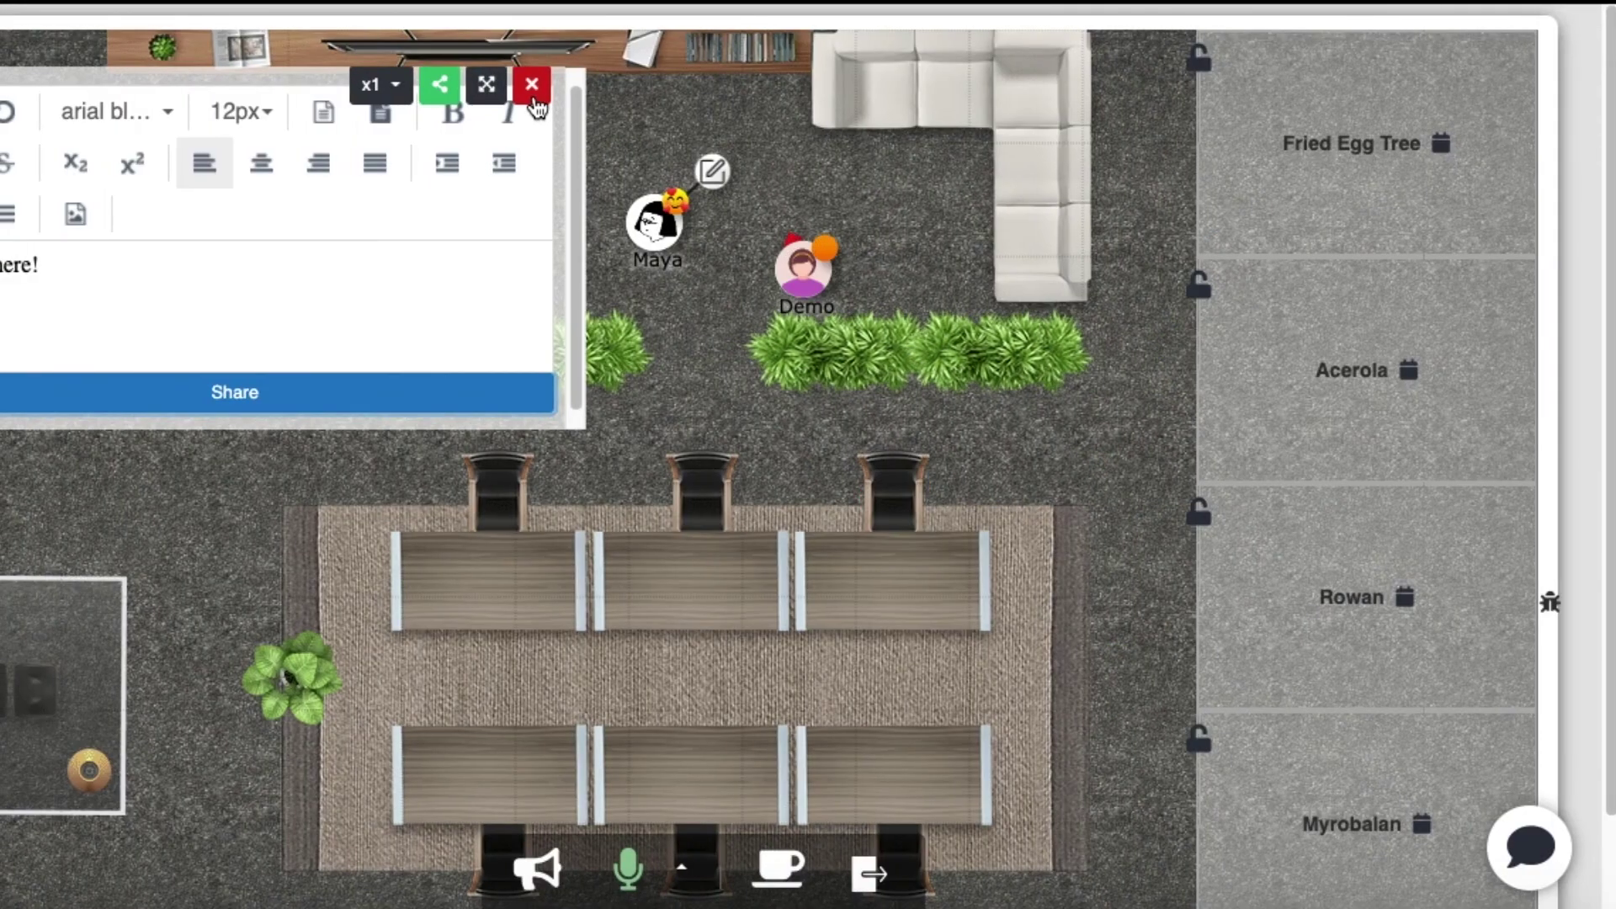
pyautogui.click(532, 85)
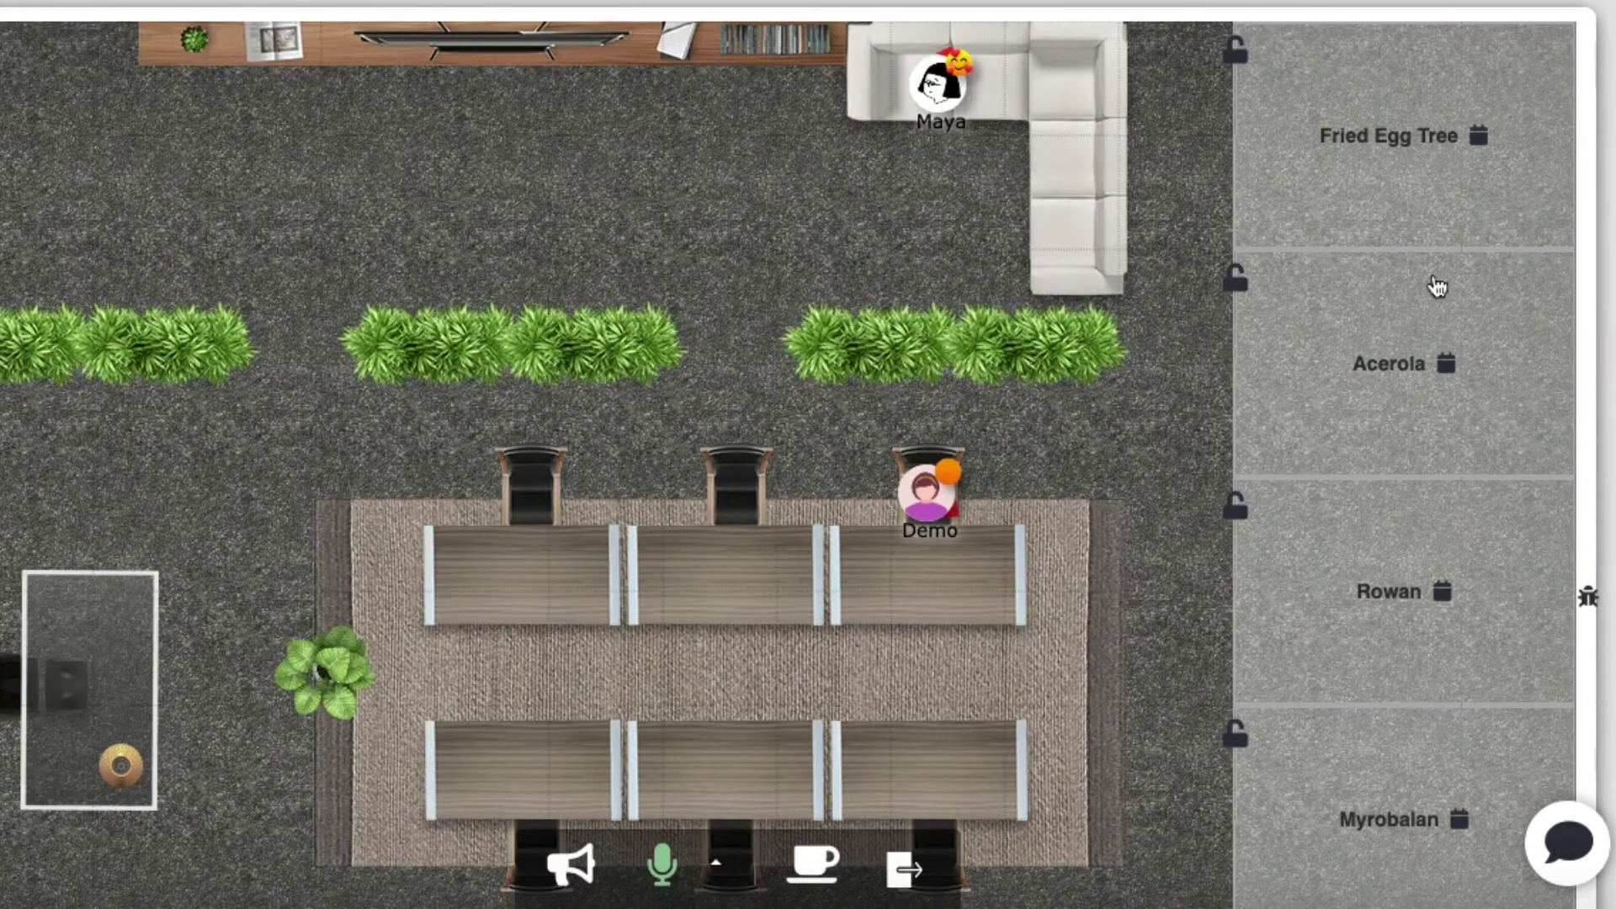
# Enter the Fried Egg Tree meeting room, share the Layouts application window and adjust the width of the shared screen area
pyautogui.click(1446, 178)
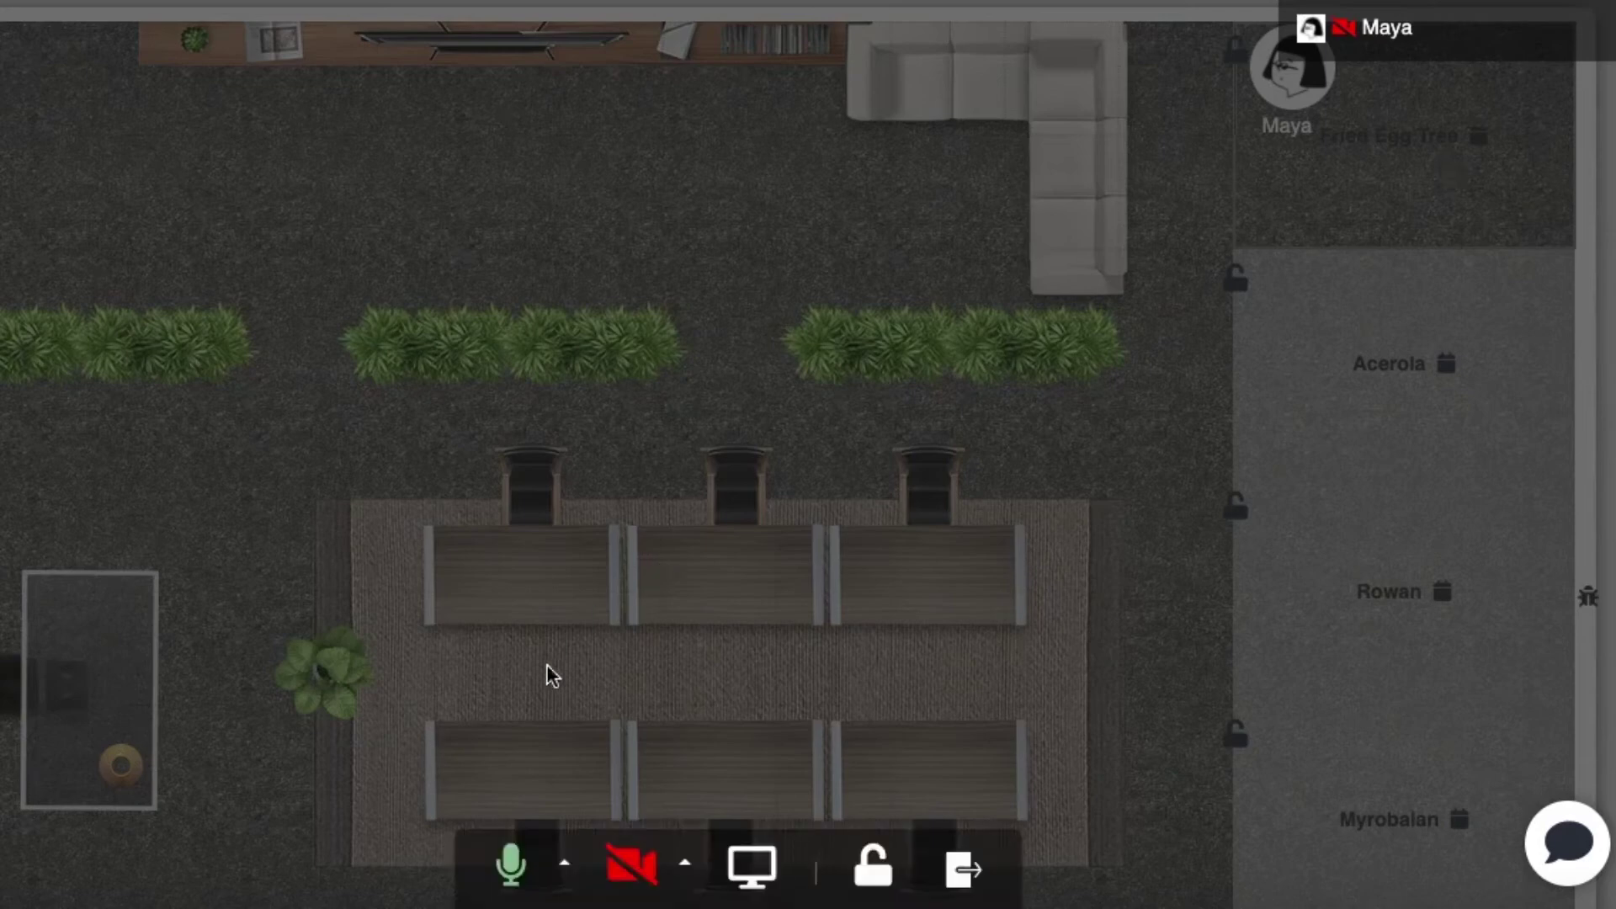
pyautogui.click(751, 867)
pyautogui.click(800, 133)
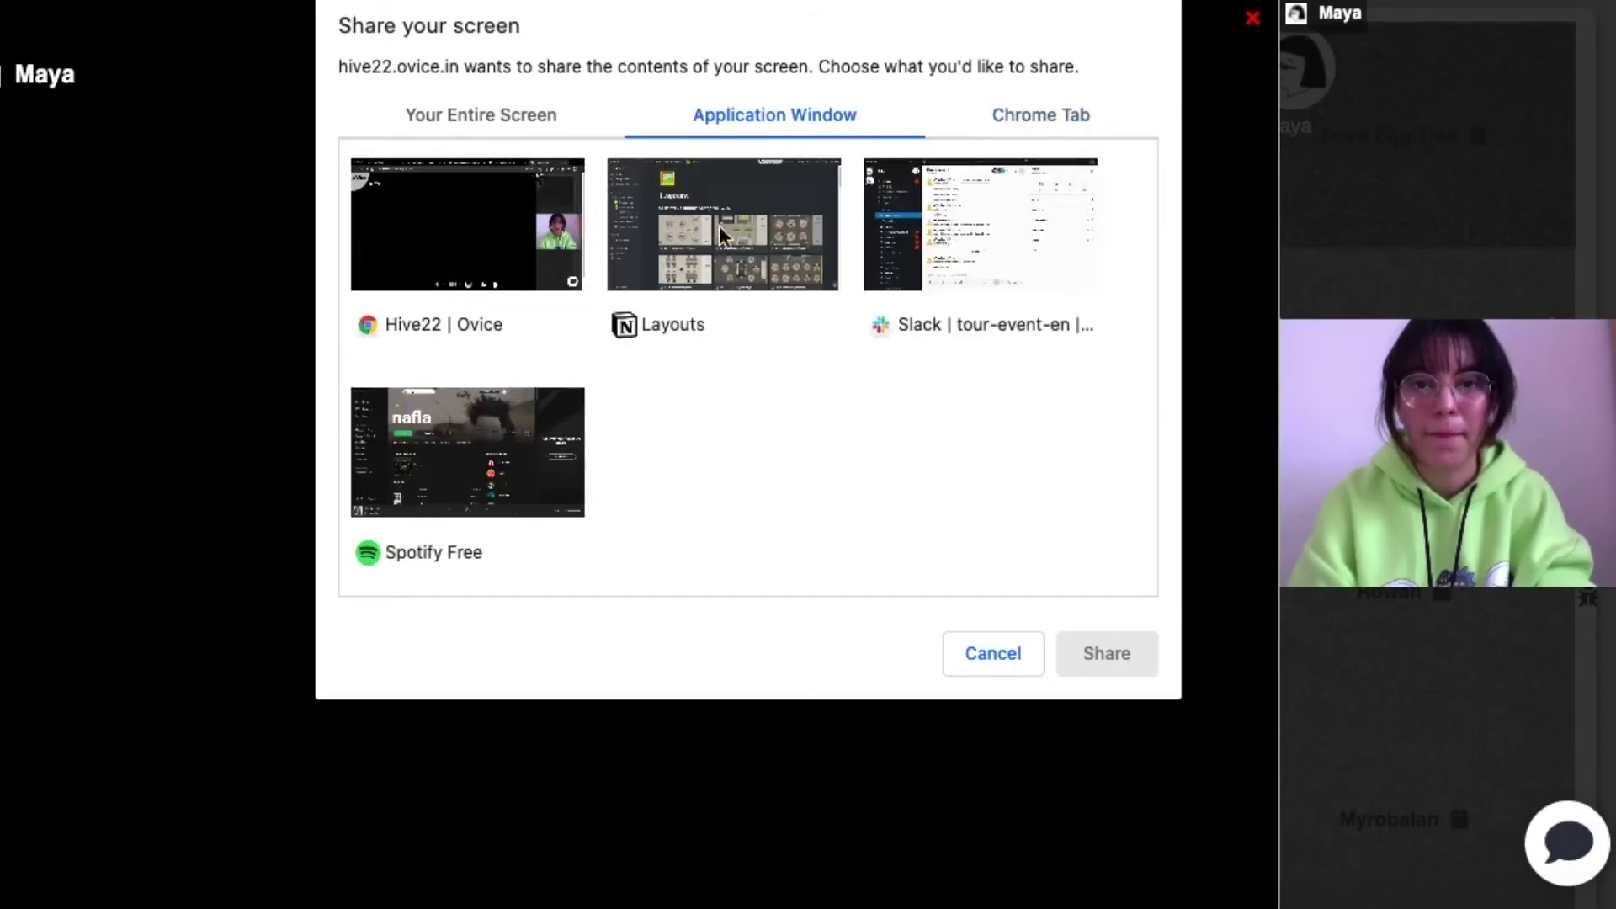
pyautogui.click(732, 244)
pyautogui.click(1094, 648)
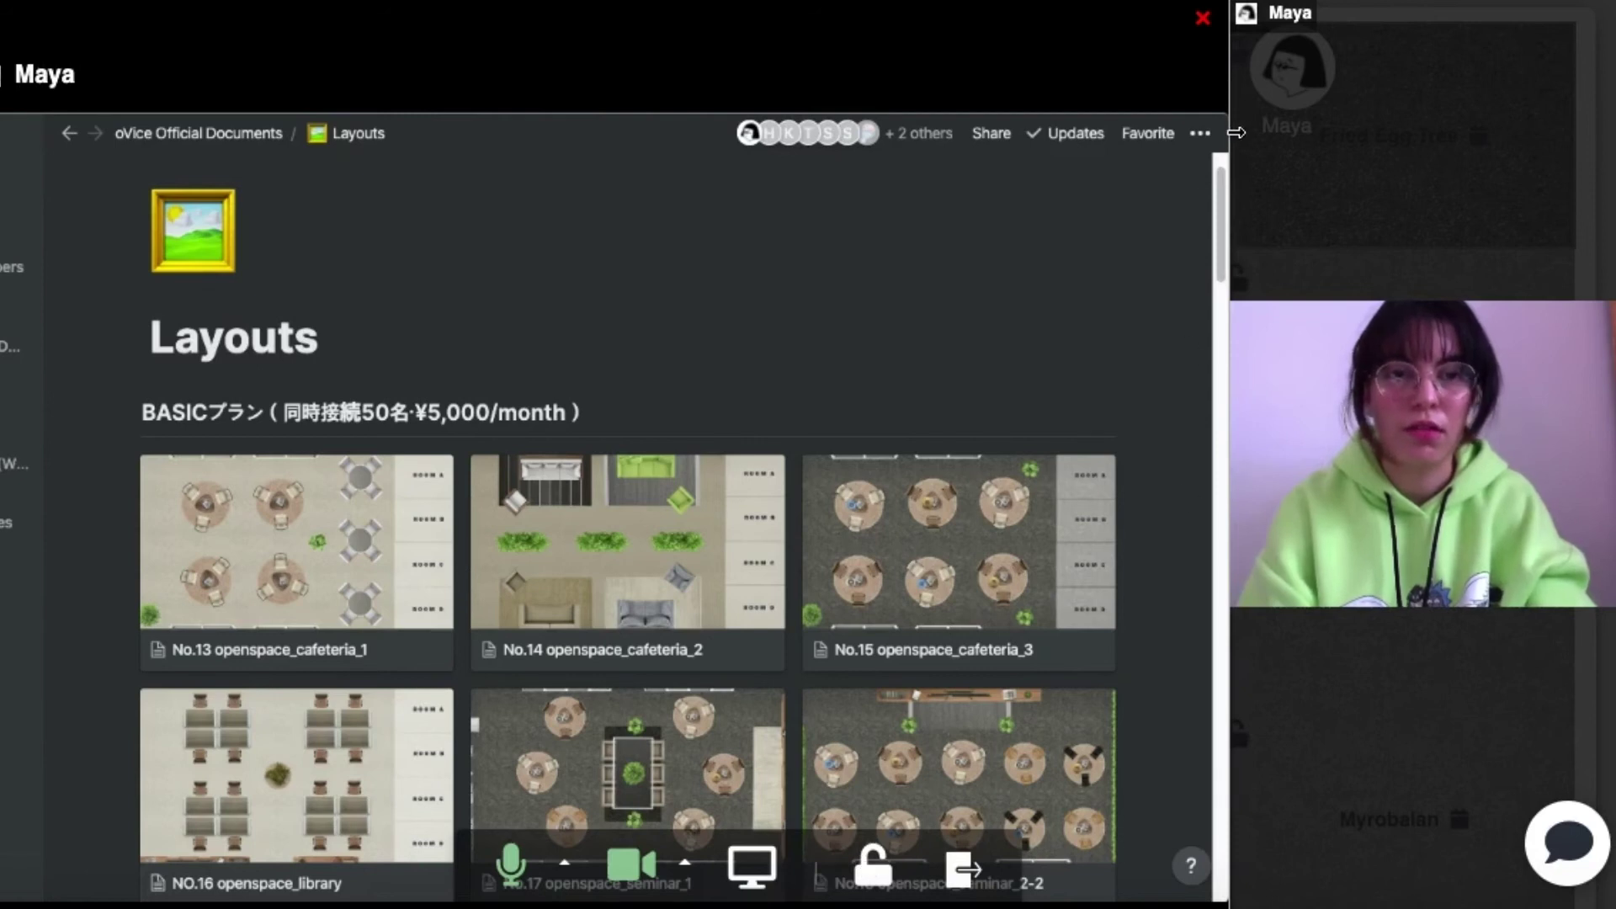
pyautogui.moveTo(1235, 132); pyautogui.dragTo(1170, 176)
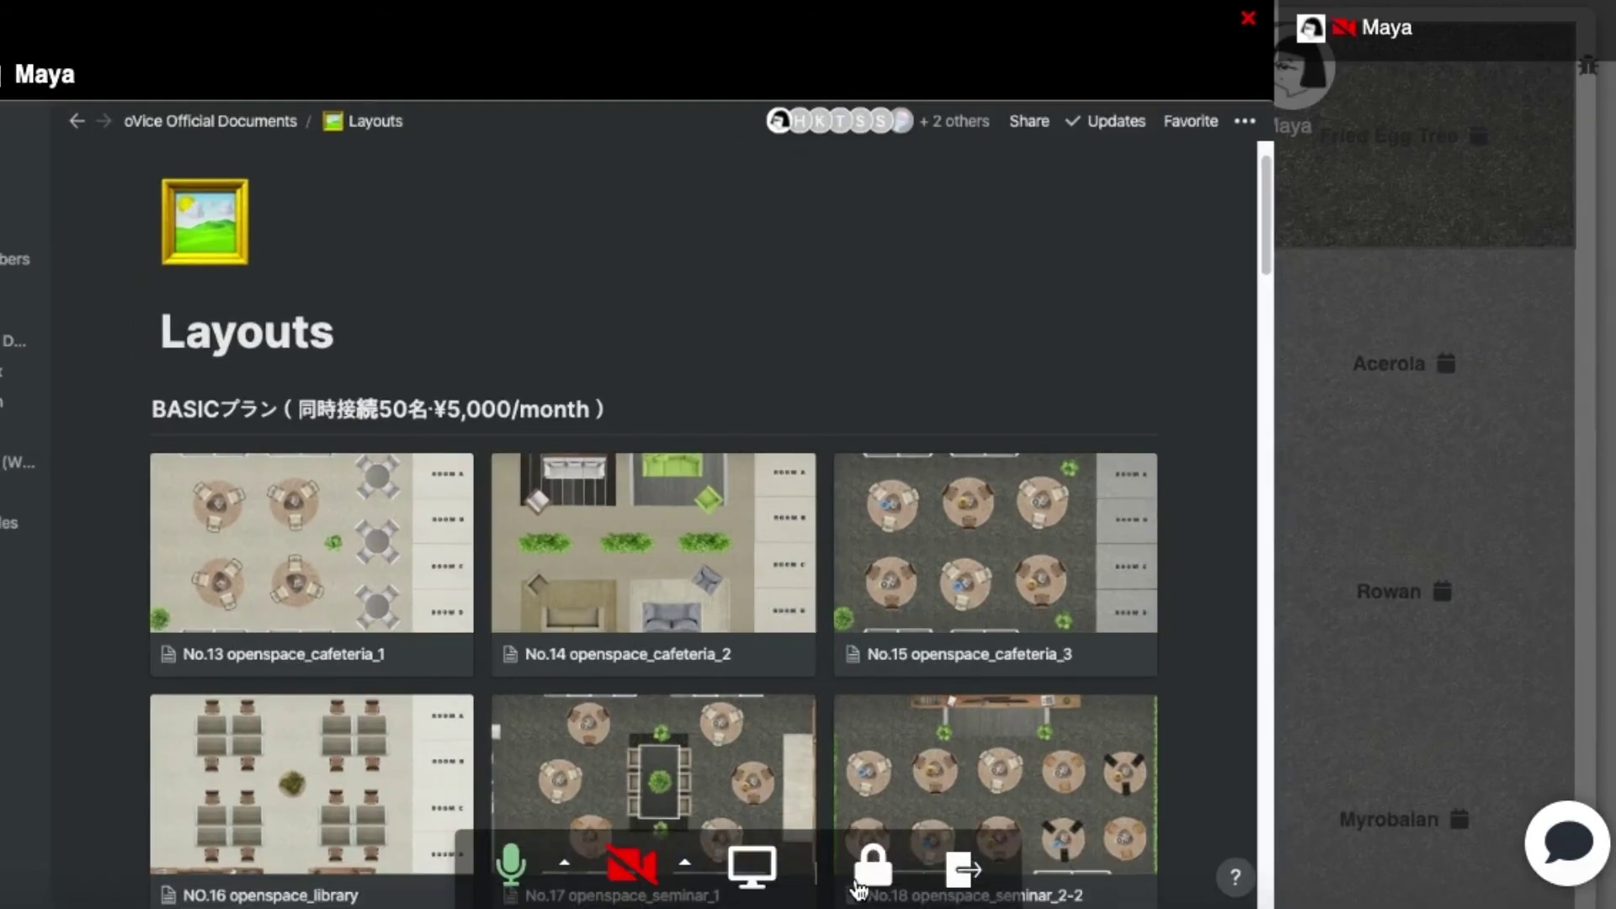
# Lock the Fried Egg Tree room, try to enter it as the Demo avatar, and unlock it
pyautogui.click(859, 888)
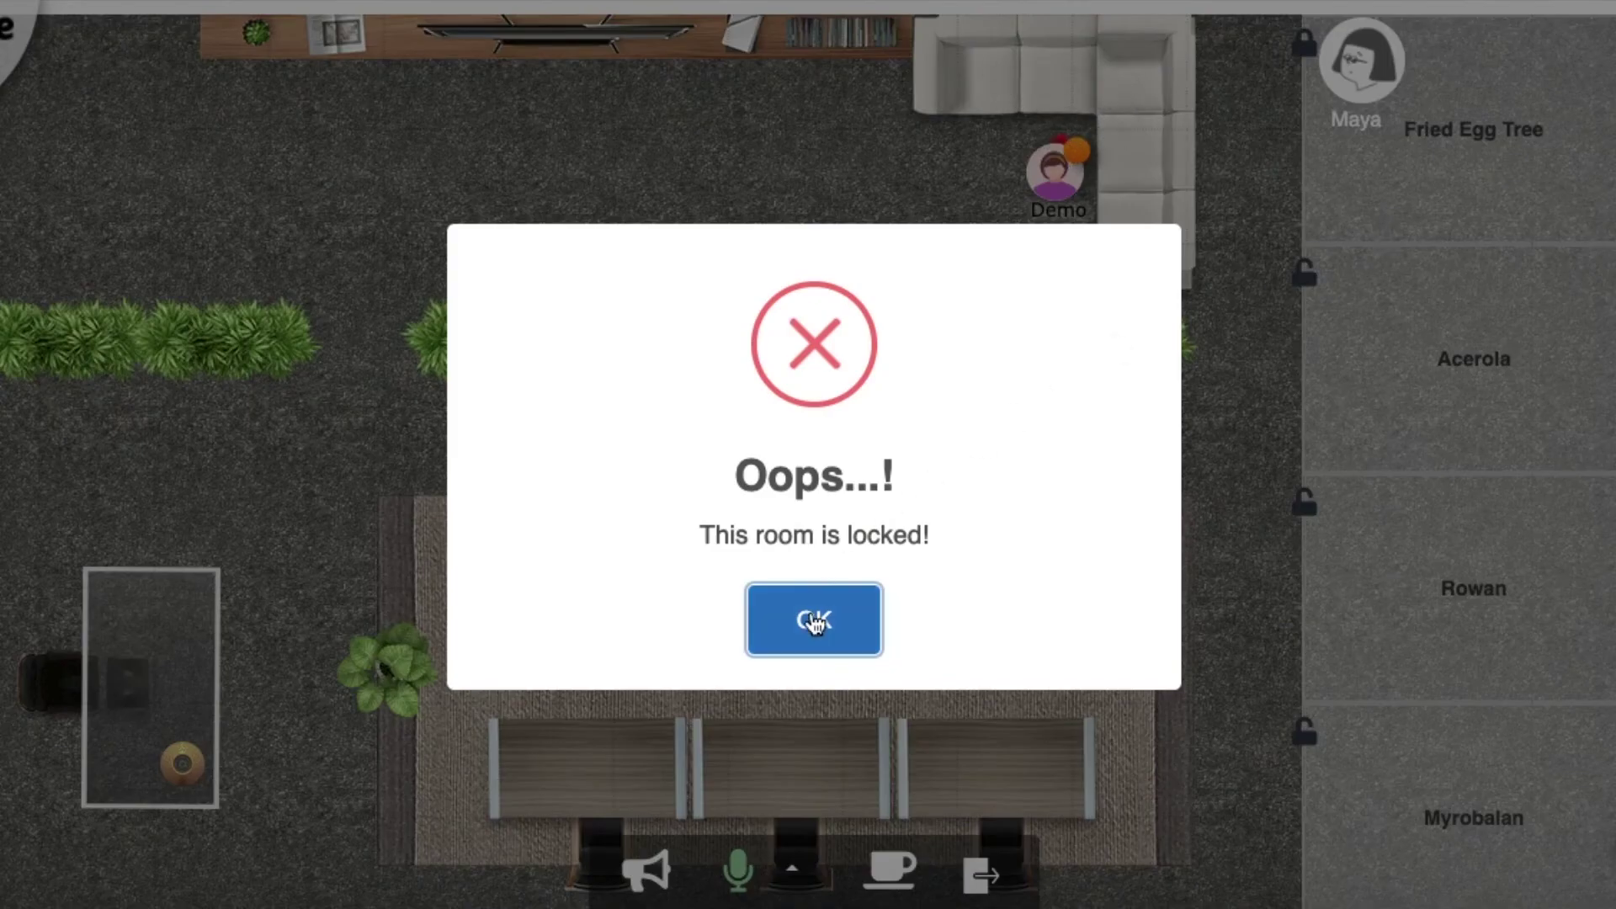
pyautogui.click(814, 621)
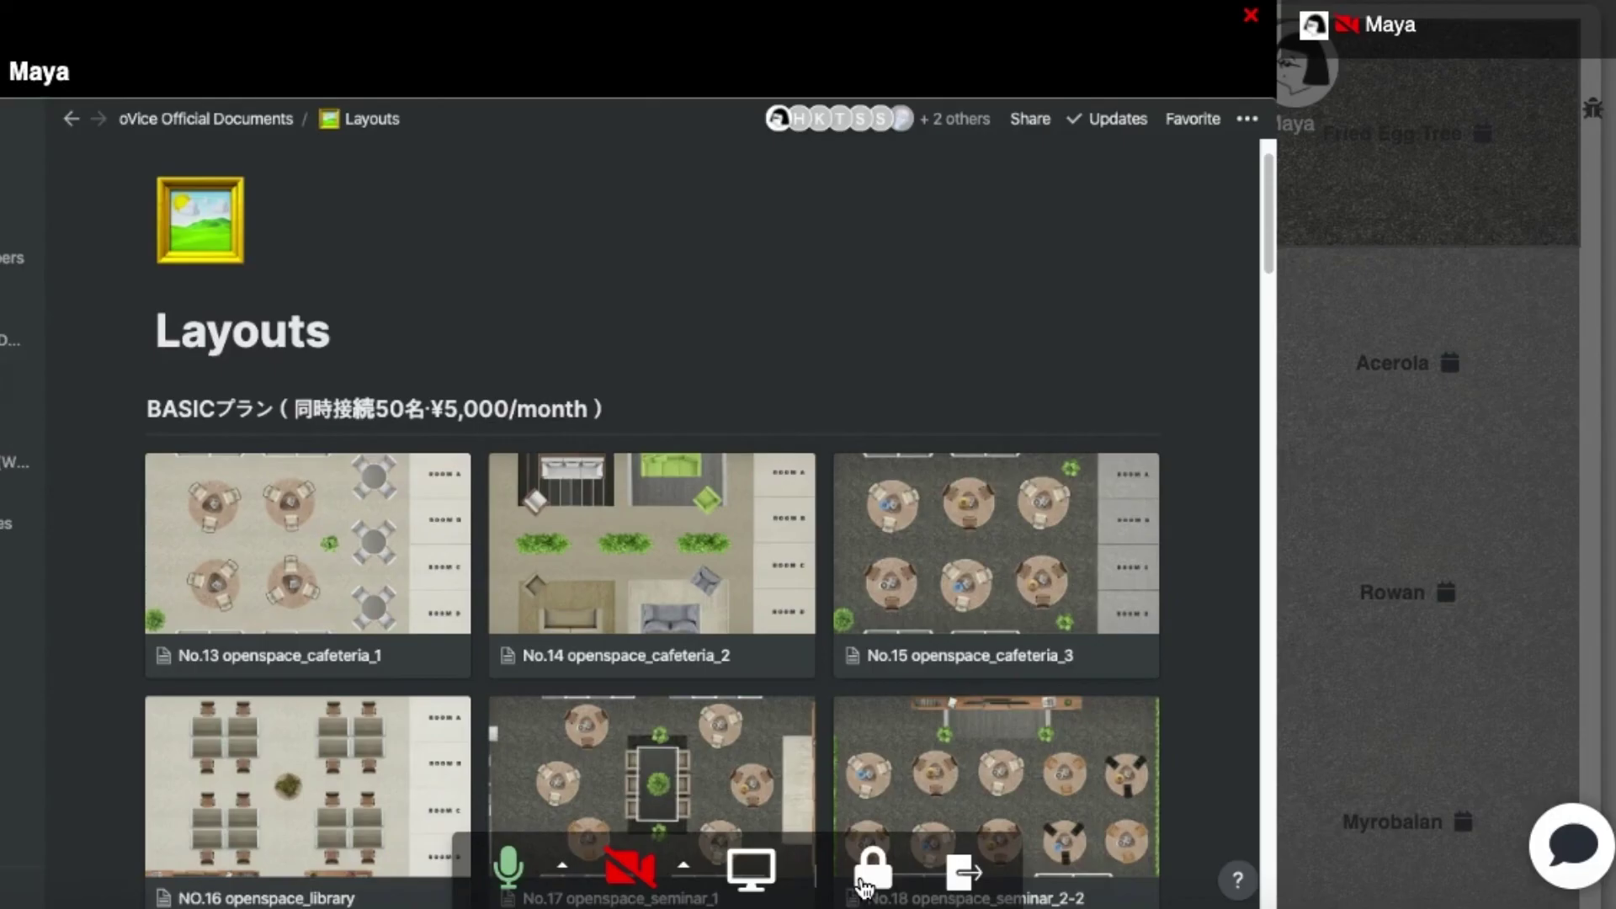
pyautogui.click(871, 871)
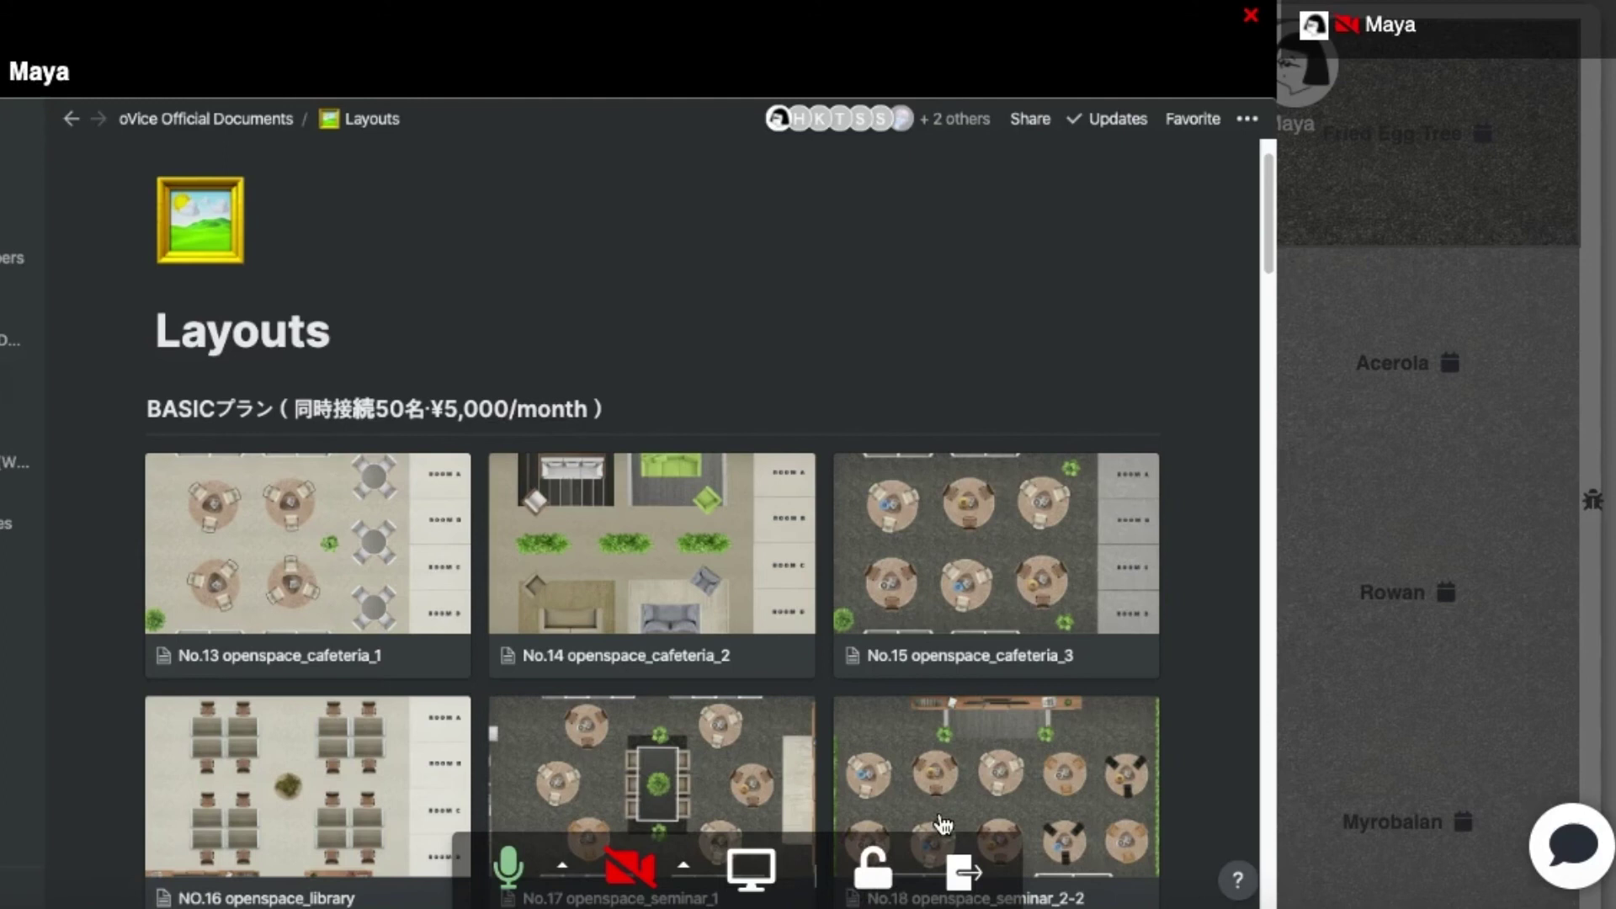
# Check the Fried Egg Tree room's chat, collapse it and leave the meeting room
pyautogui.click(1541, 835)
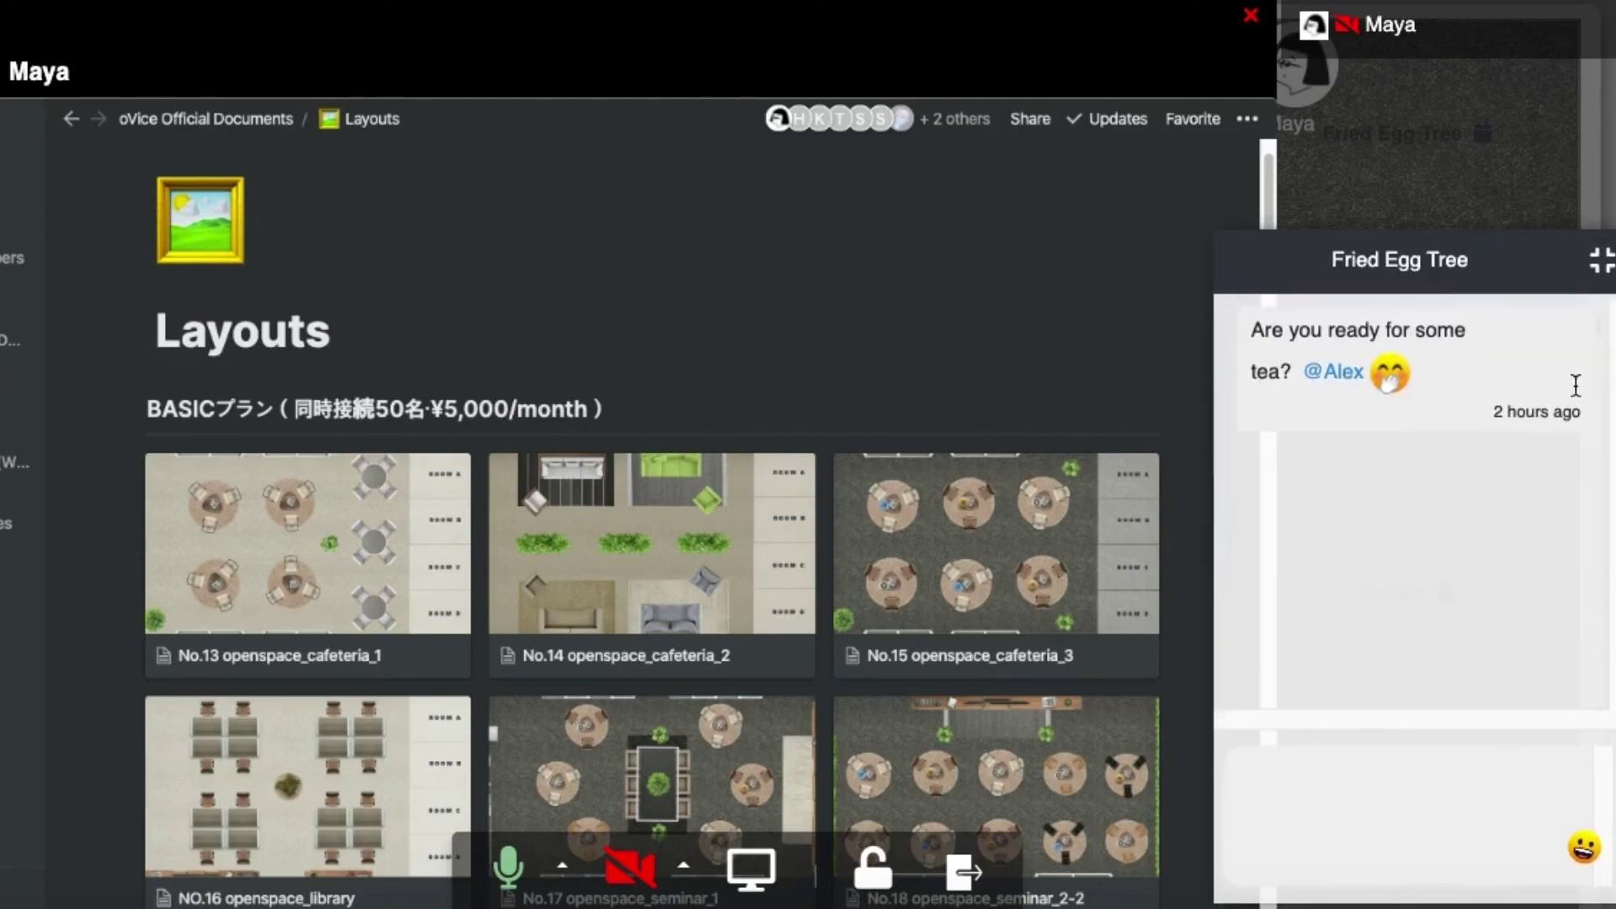
pyautogui.click(1602, 263)
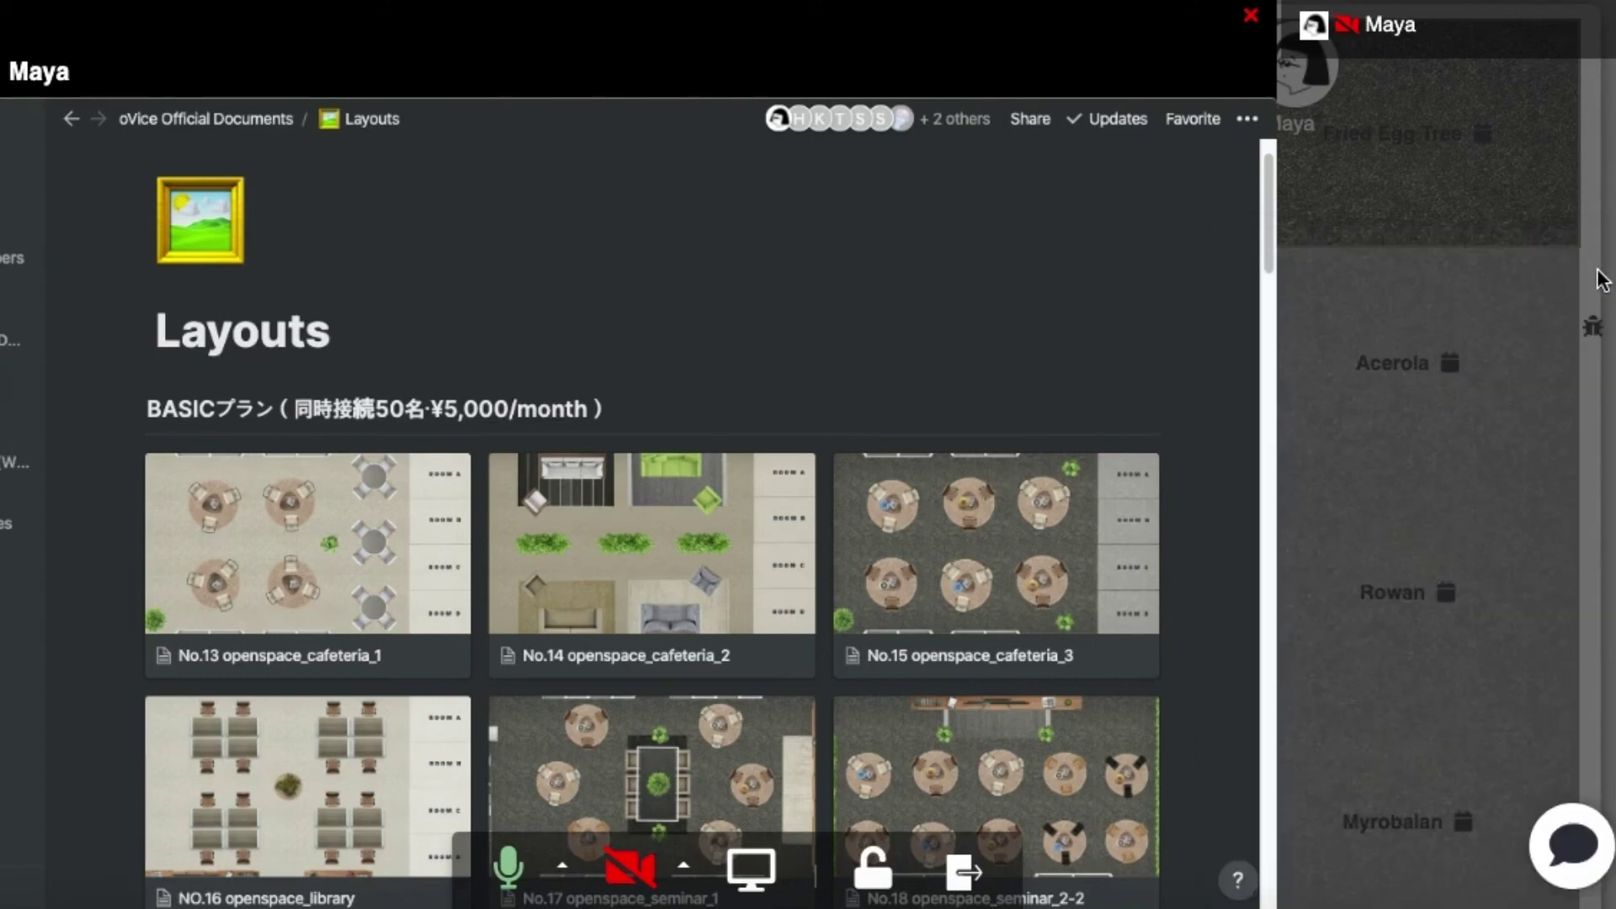
pyautogui.click(962, 875)
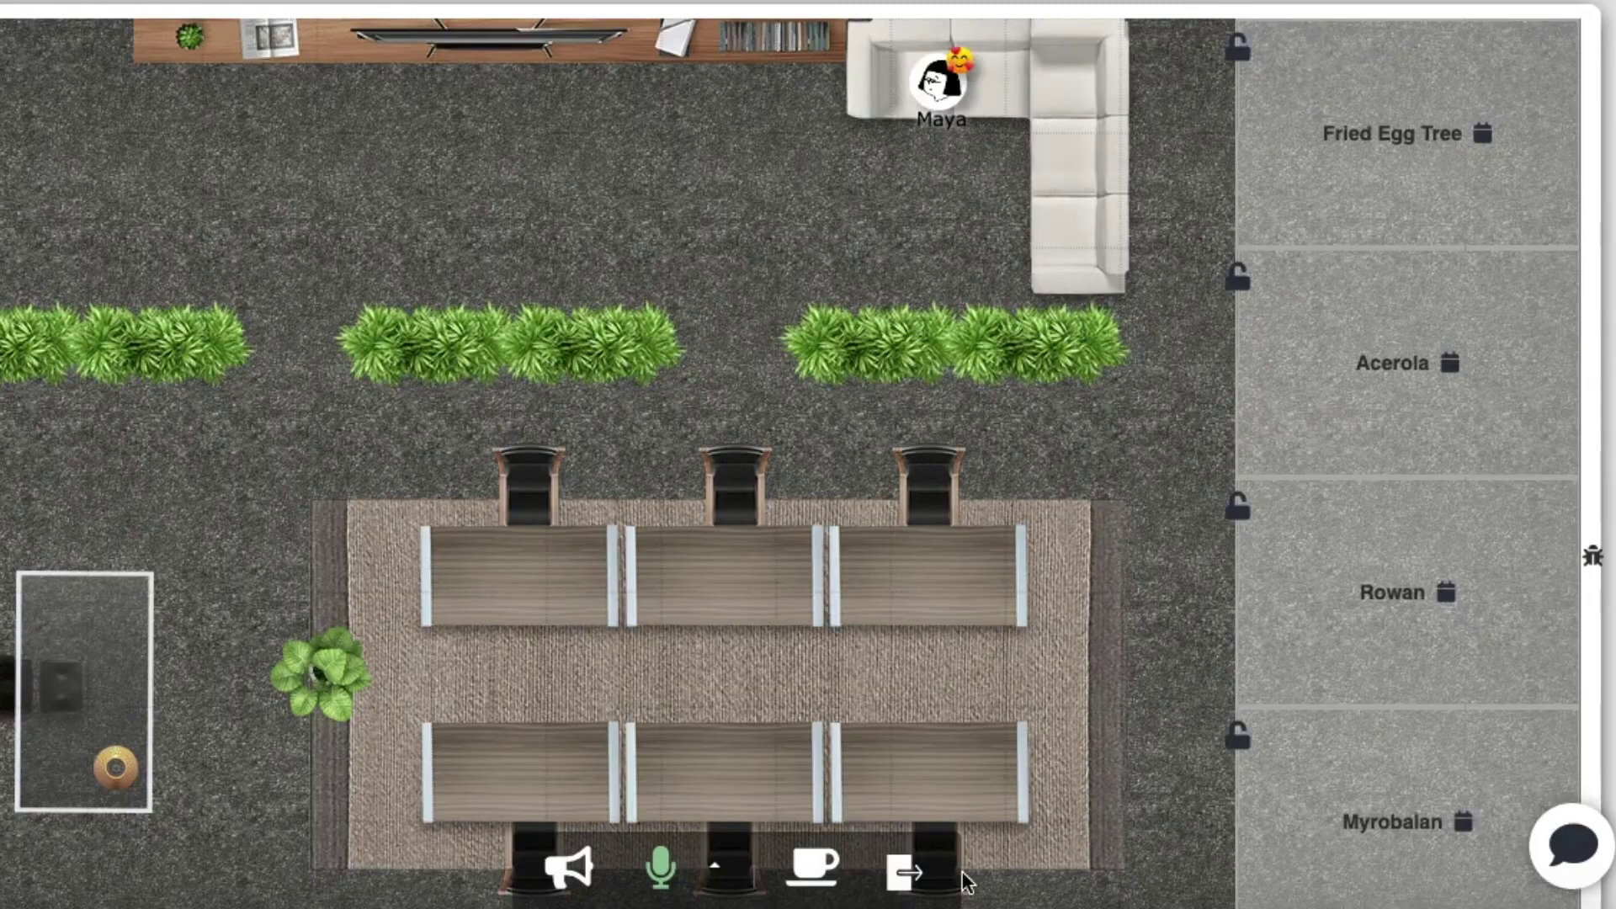